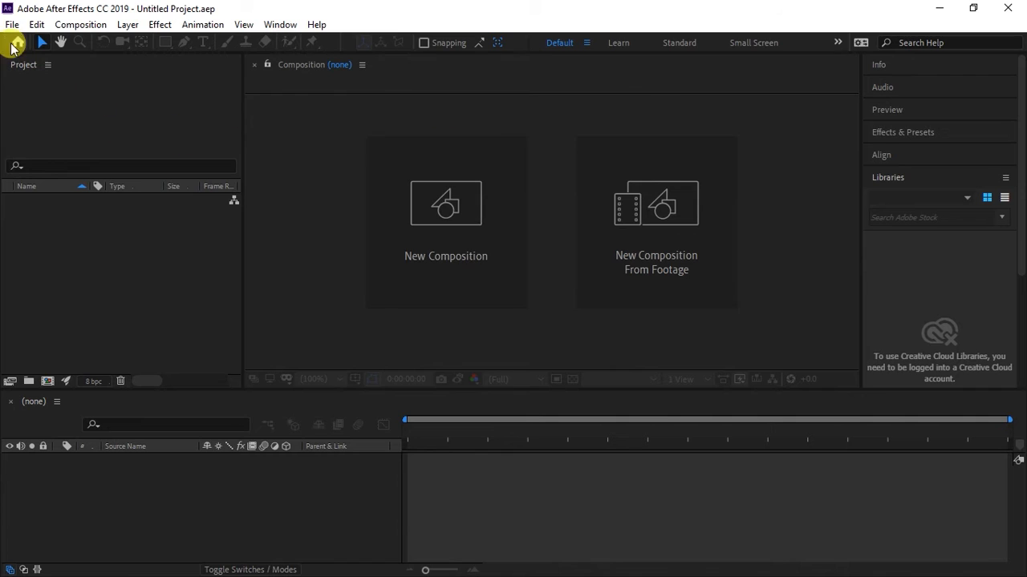
Create a new empty project
left_click(12, 25)
left_click(12, 24)
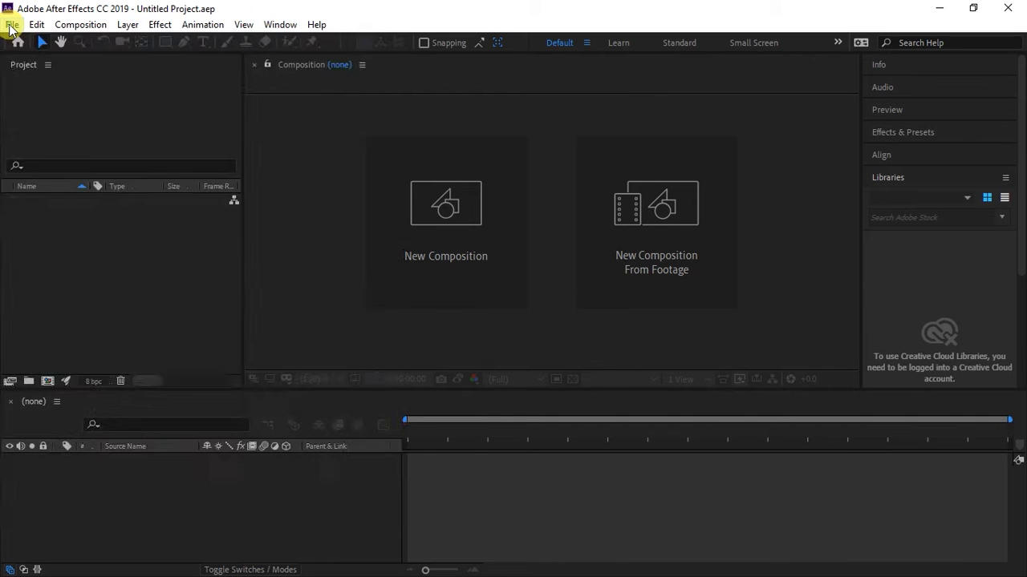
left_click(12, 25)
mouse_move(69, 45)
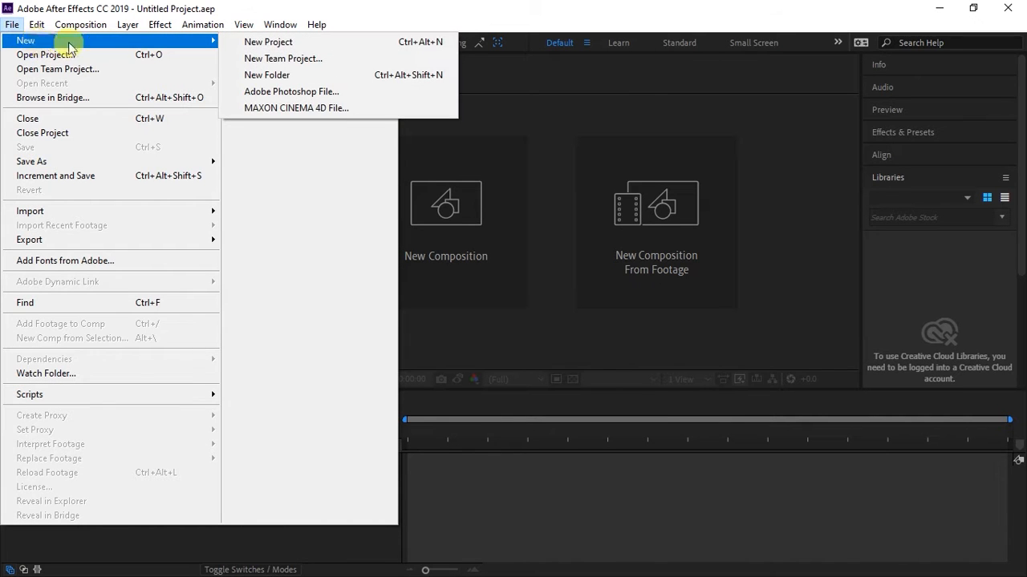
left_click(279, 45)
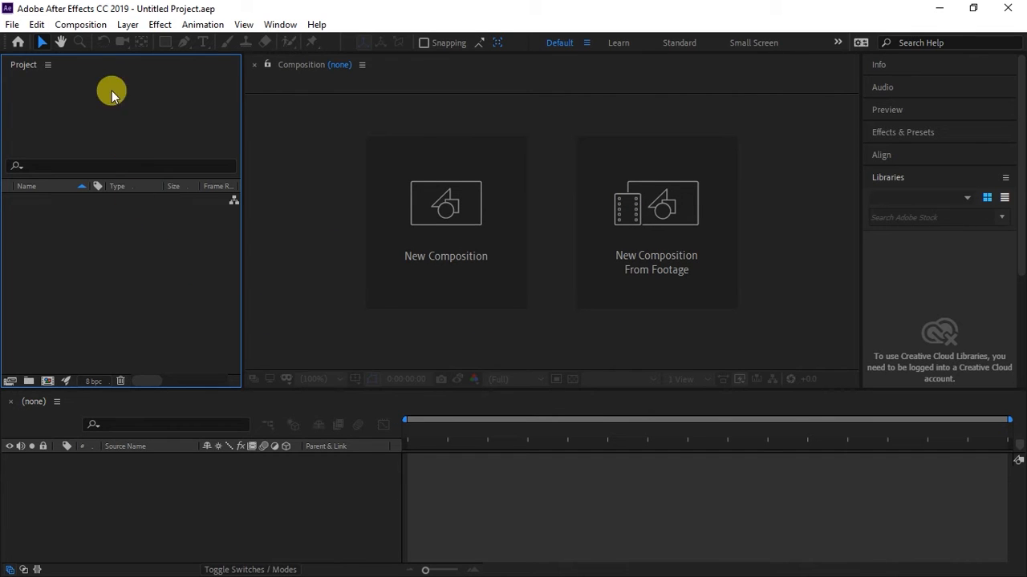
Create a composition with the HDTV 1080 29.97 preset, a frame rate of 30 fps and a 10-second duration
left_click(83, 25)
left_click(90, 39)
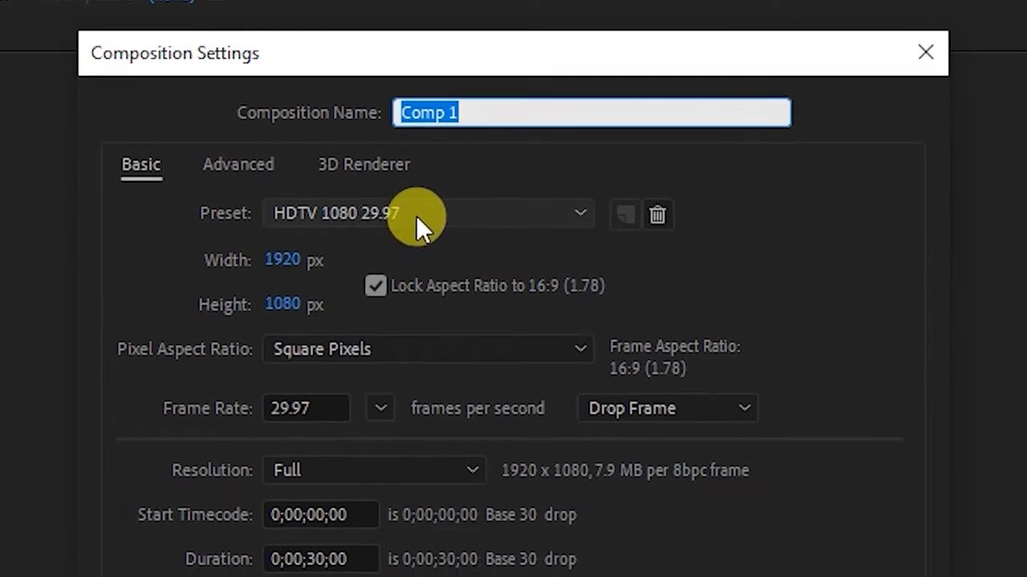
left_click(406, 213)
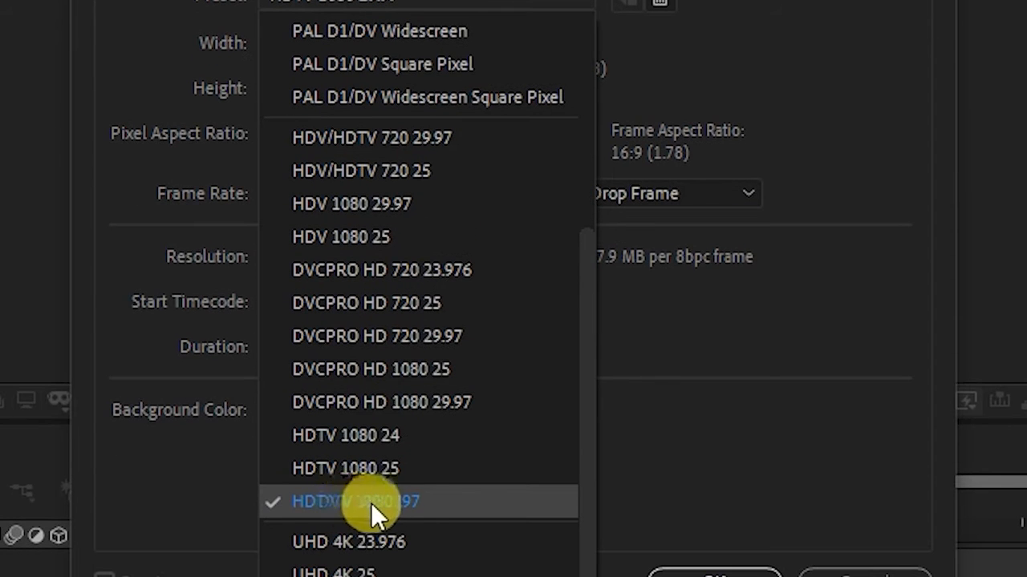
left_click(417, 500)
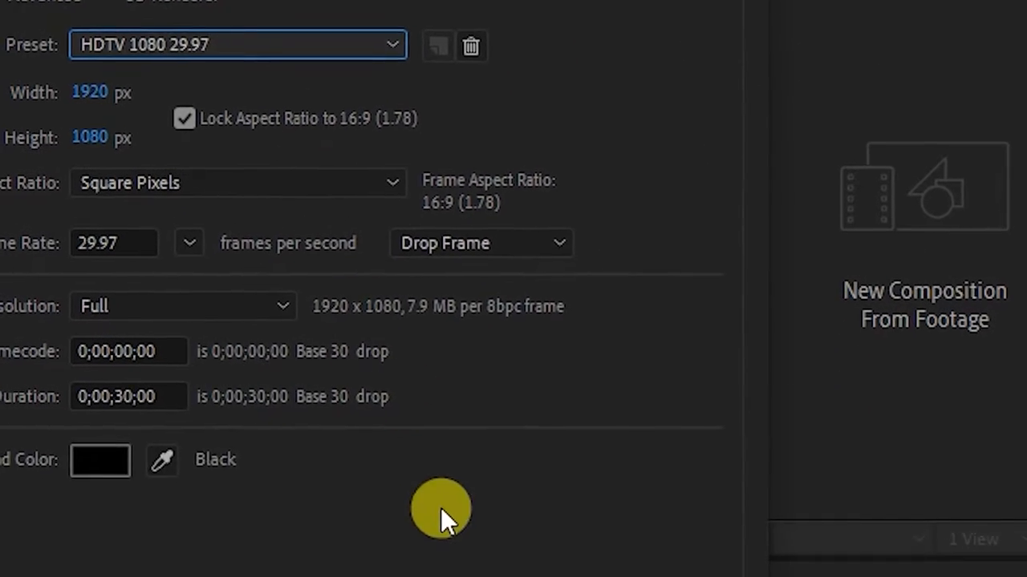
left_click(140, 238)
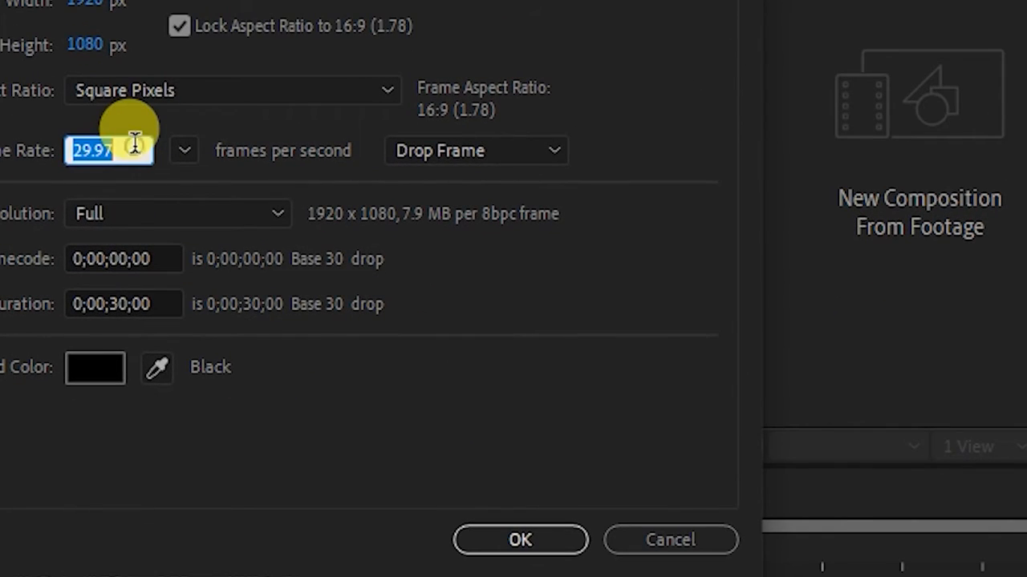
type("30")
left_click(540, 302)
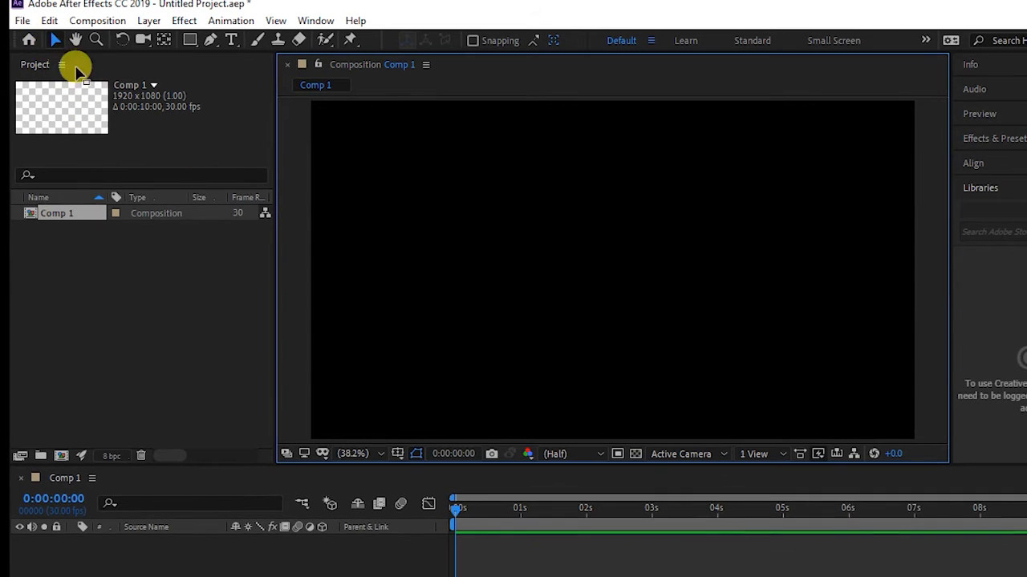
left_click(94, 281)
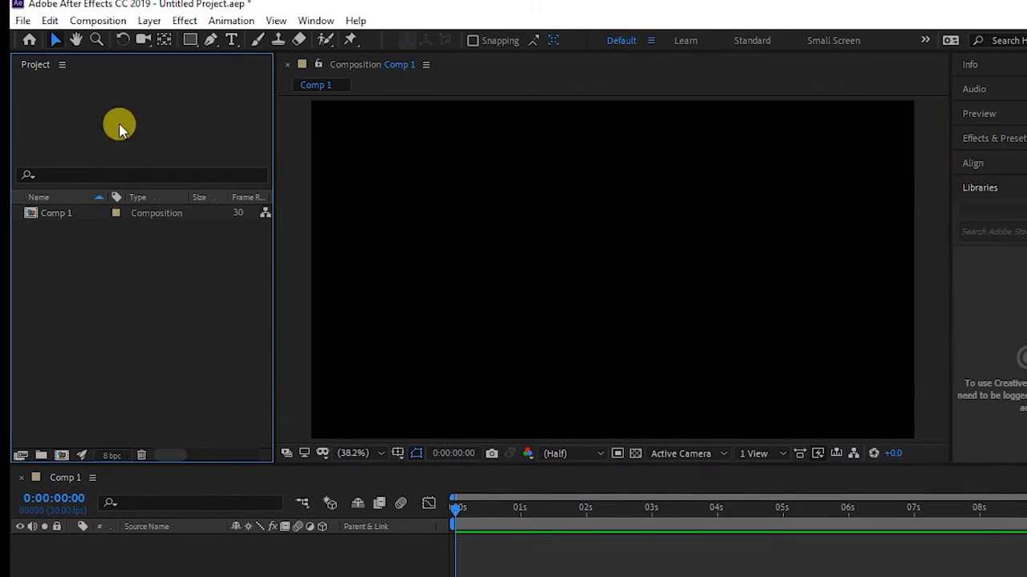
left_click(147, 21)
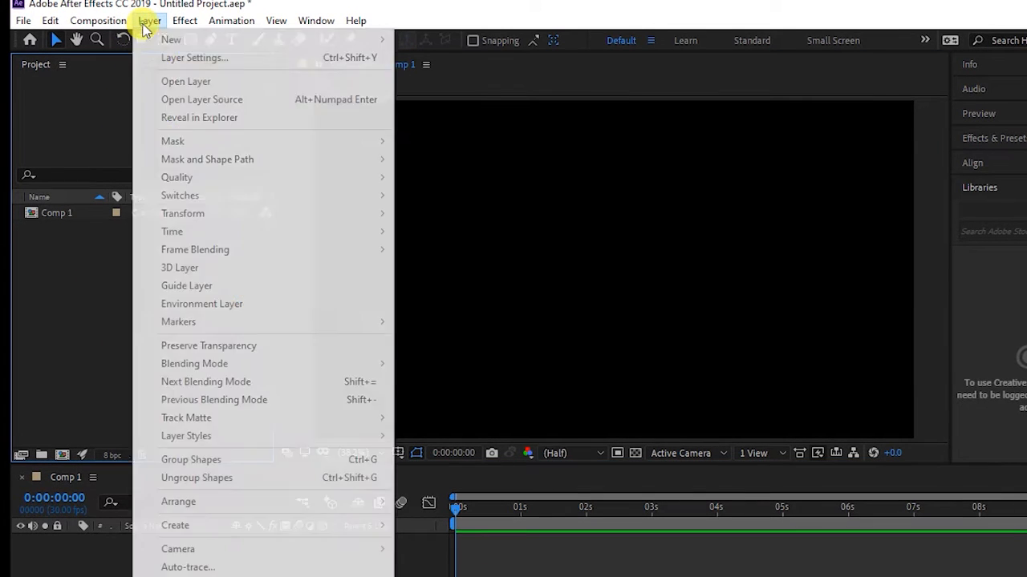
left_click(141, 24)
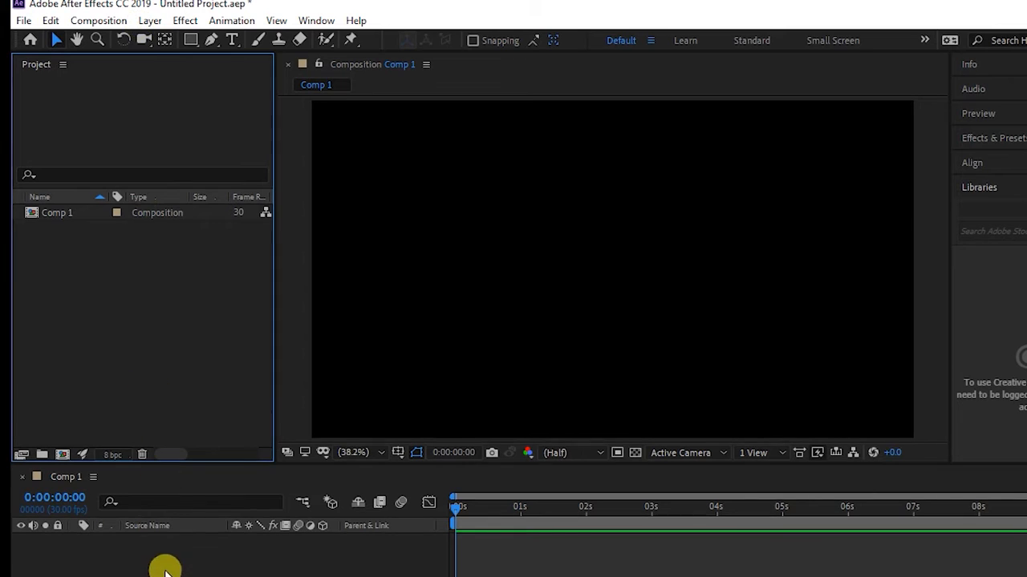
left_click(153, 21)
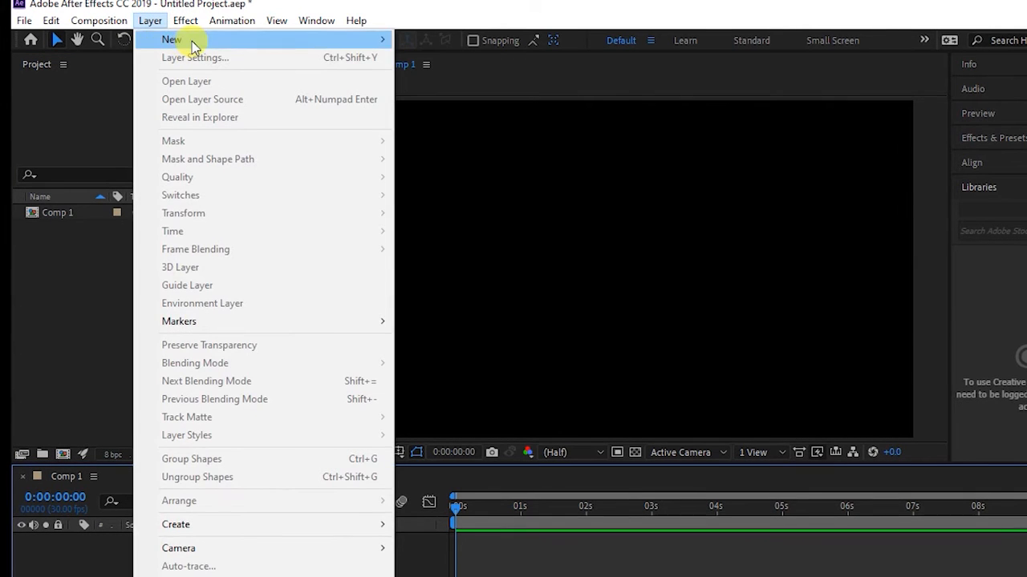
left_click(88, 533)
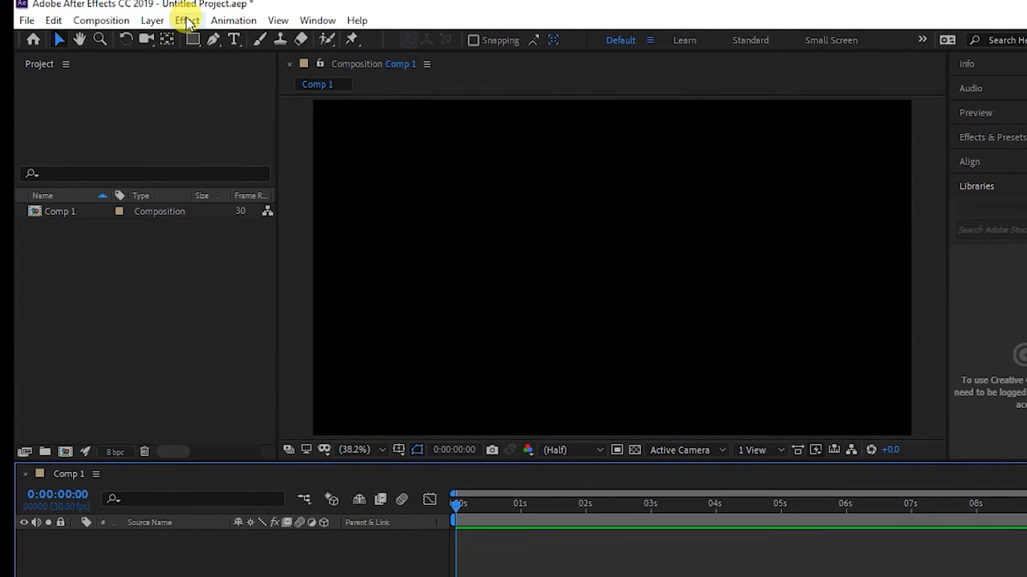
Add a 1920 x 1080 px solid layer coloured medium gray (#888888) to the composition
left_click(150, 21)
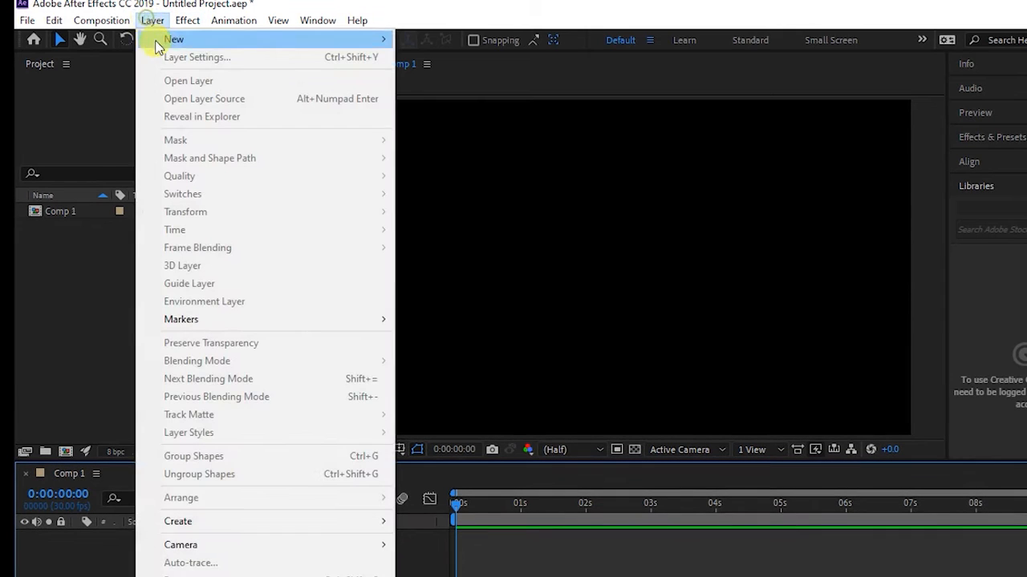
mouse_move(186, 38)
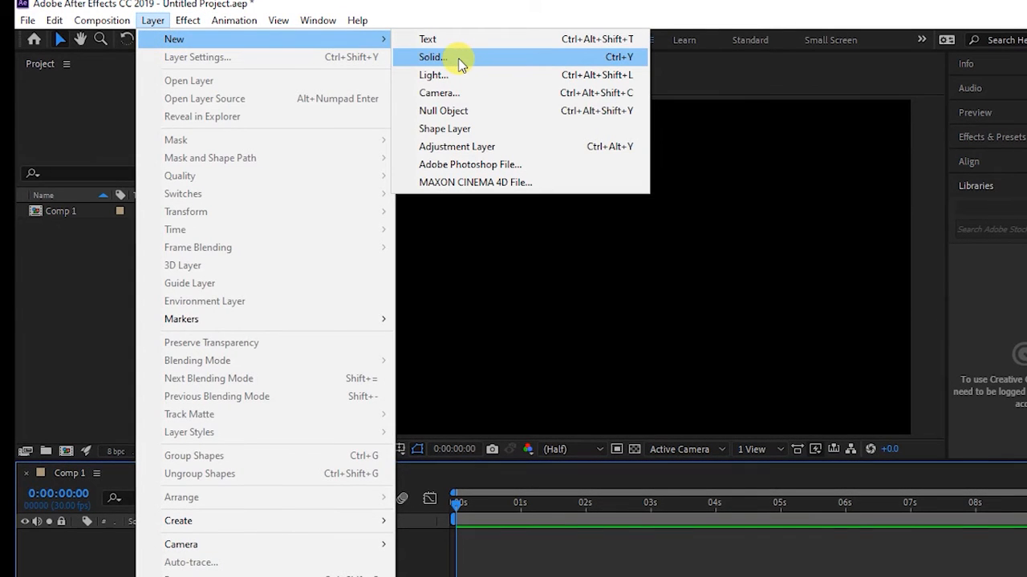
left_click(432, 56)
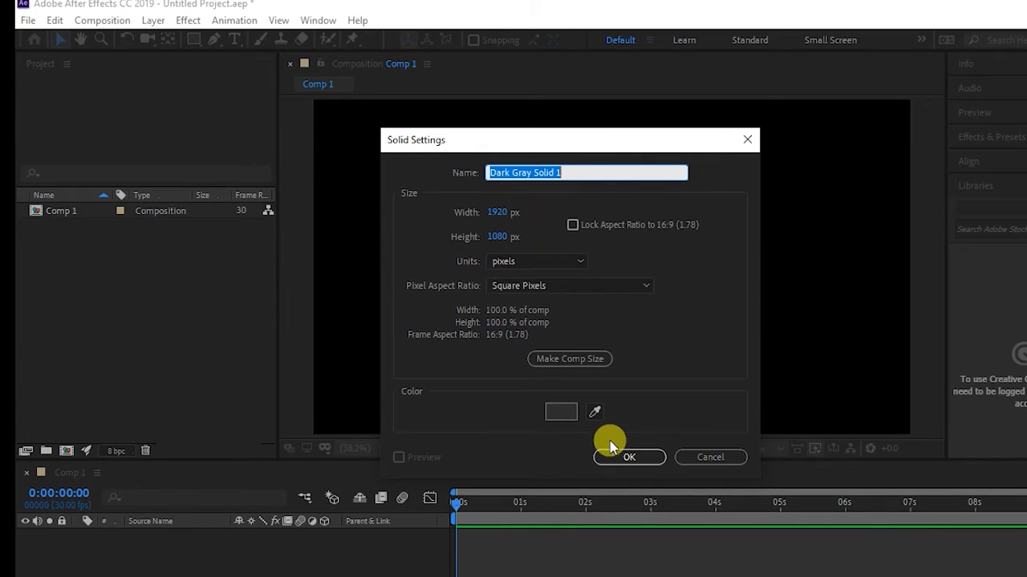
left_click(563, 413)
mouse_move(493, 325)
left_mouse_down()
mouse_move(374, 316)
mouse_move(366, 295)
mouse_move(365, 313)
left_mouse_up()
left_click(710, 215)
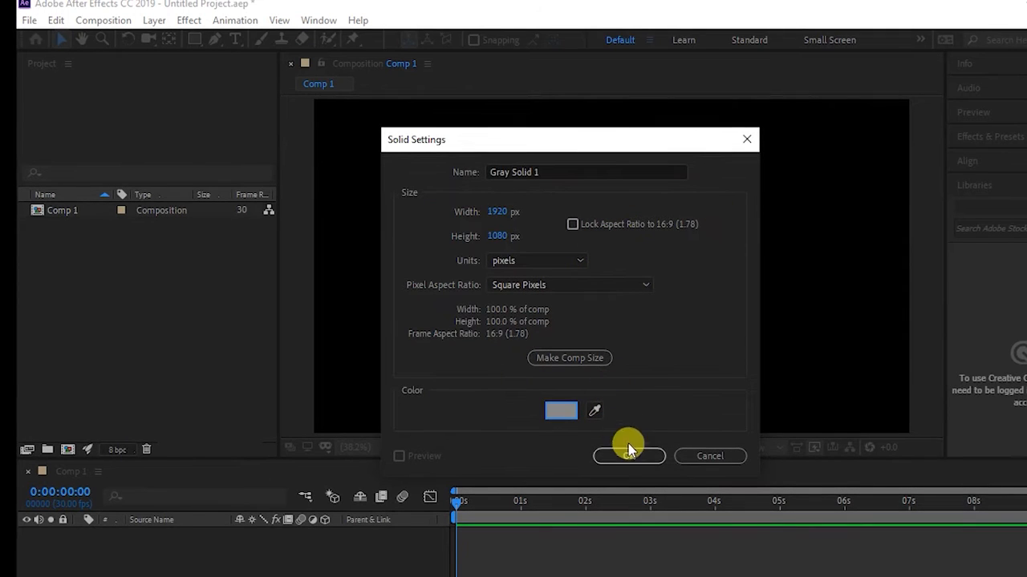
left_click(627, 458)
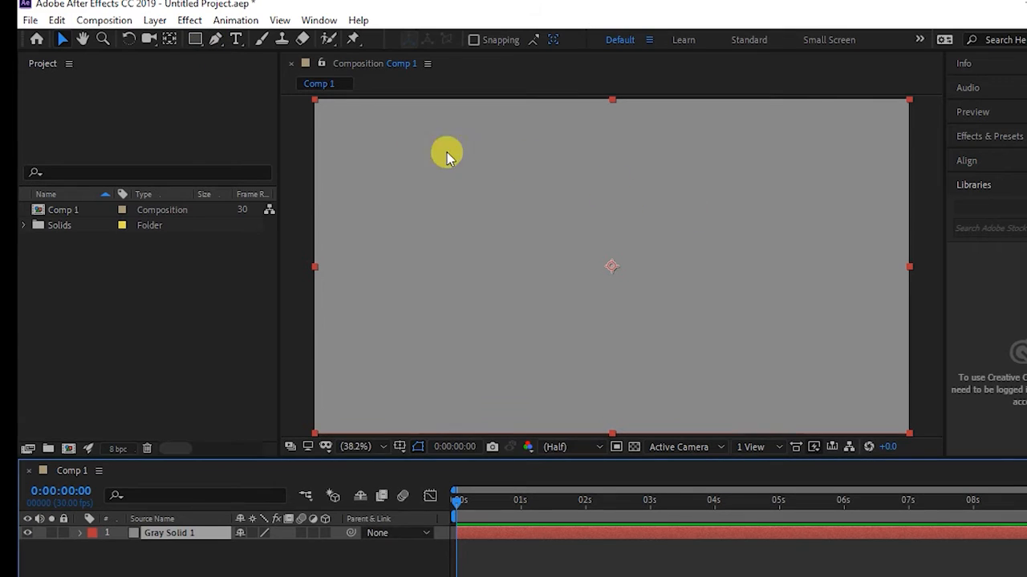
Mask the gray solid with a tall rectangle in its left half and add a flat ellipse mask across the rectangle's upper edge
left_click(196, 40)
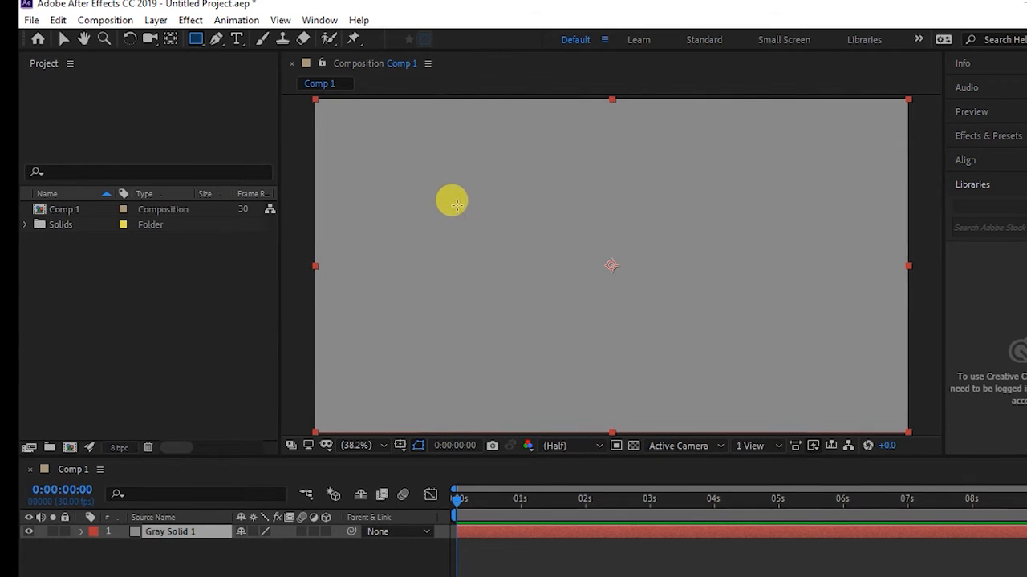
left_click_drag(414, 187, 505, 373)
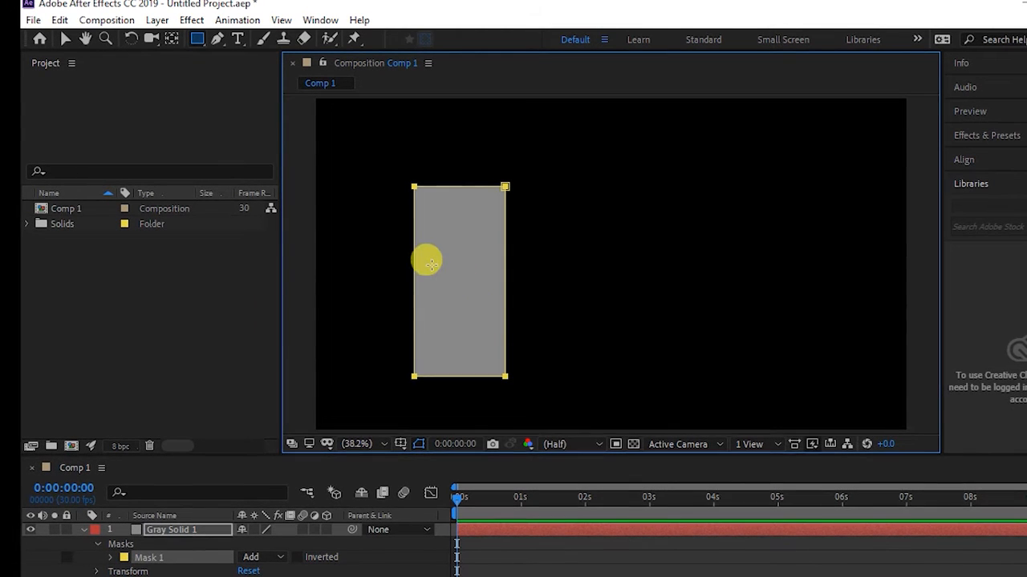
left_click(197, 47)
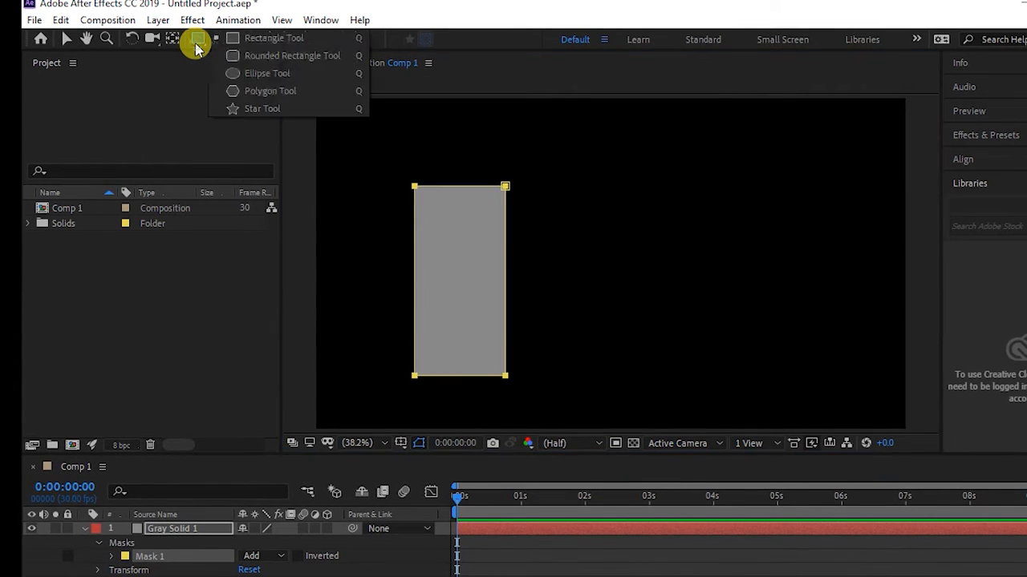
left_click(251, 77)
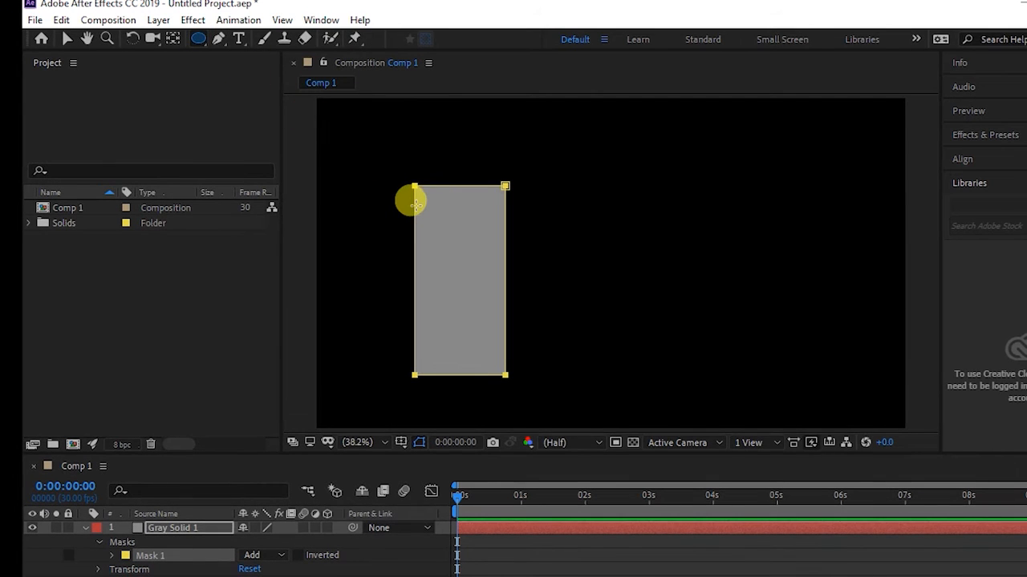
left_click_drag(414, 204, 504, 178)
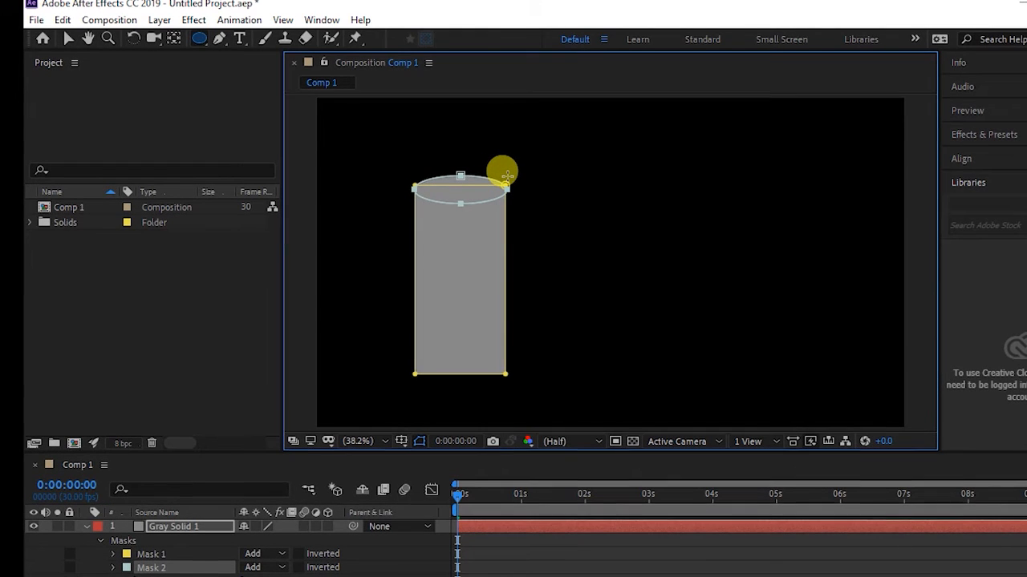
Align the ellipse mask's side points with the rectangle's upper corners and raise its top point slightly to round the cylinder's top
left_click(67, 38)
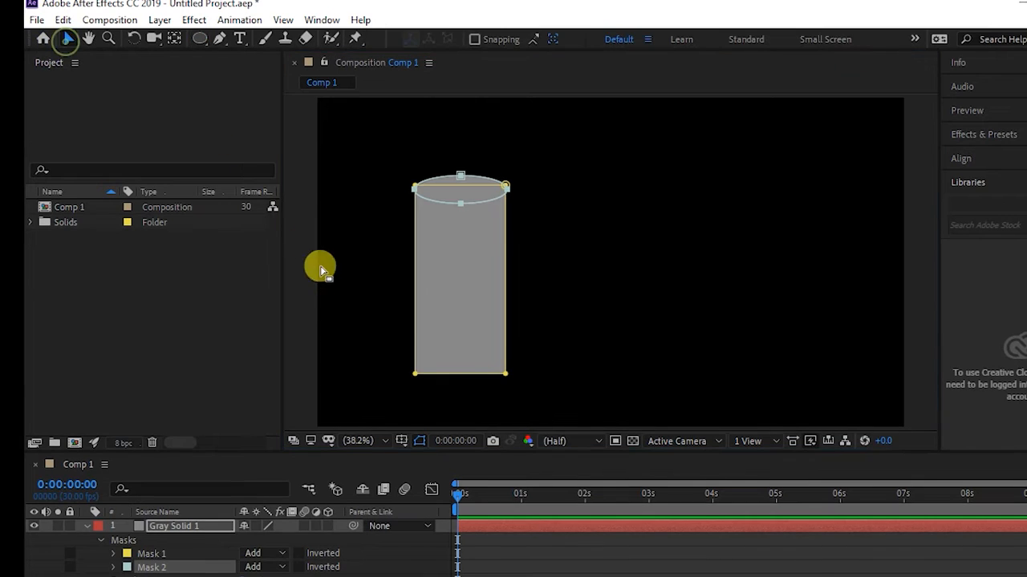
left_click(254, 334)
left_click(372, 319)
scroll(414, 180, "up", 3)
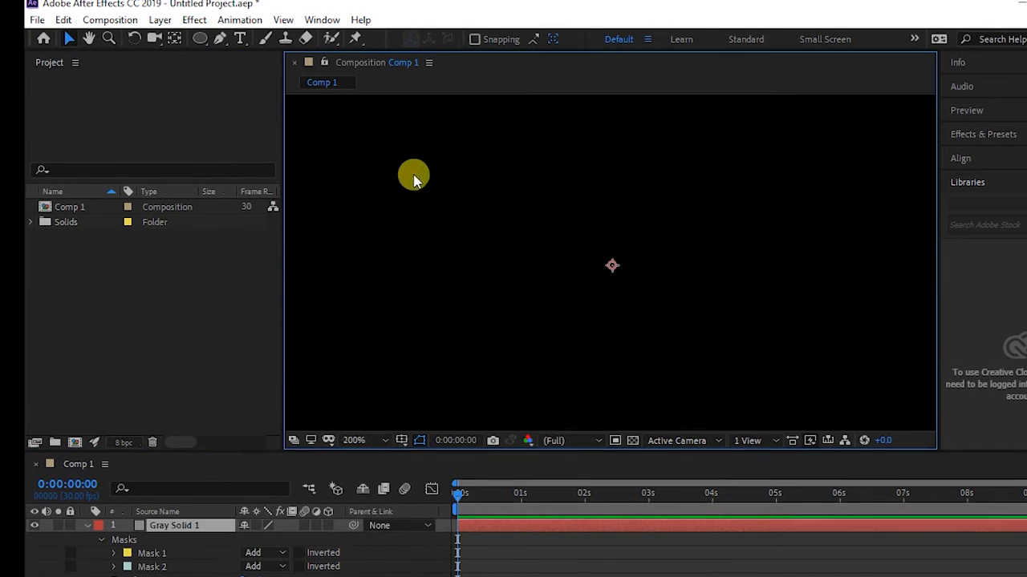
left_click_drag(391, 195, 654, 342)
left_click_drag(412, 234, 603, 341)
left_click_drag(444, 303, 581, 261)
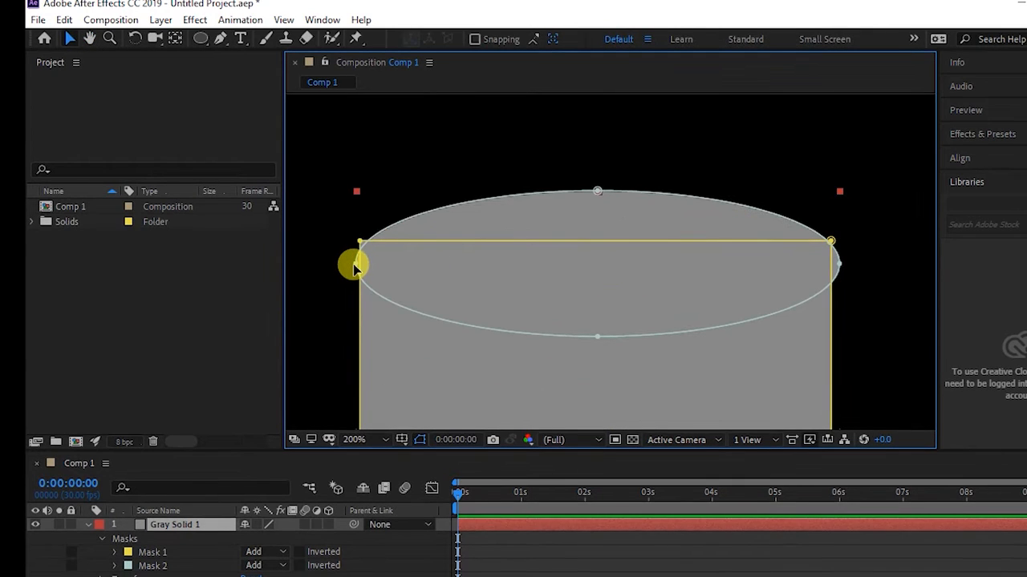
left_click_drag(355, 267, 358, 243)
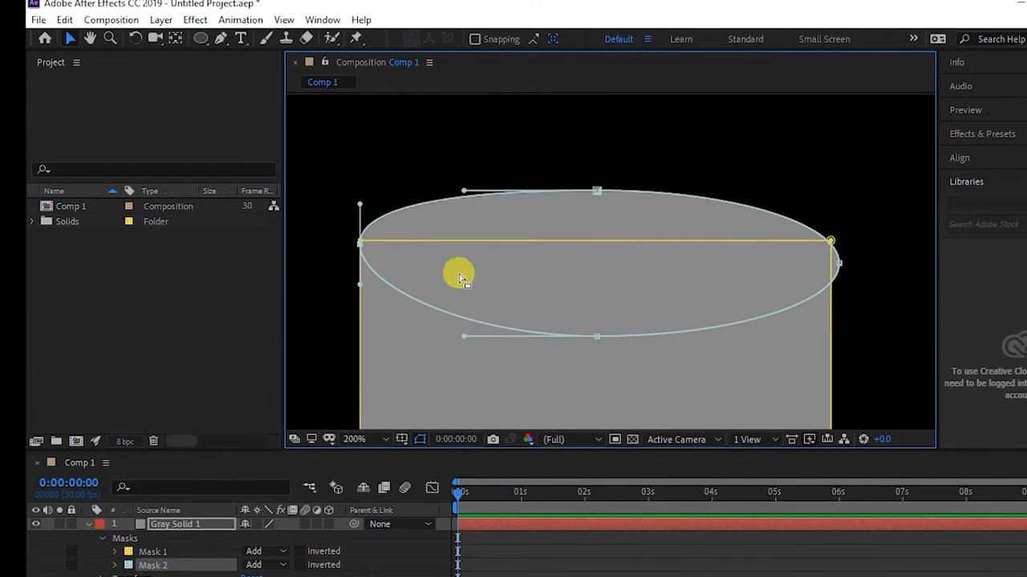
left_click_drag(838, 262, 829, 240)
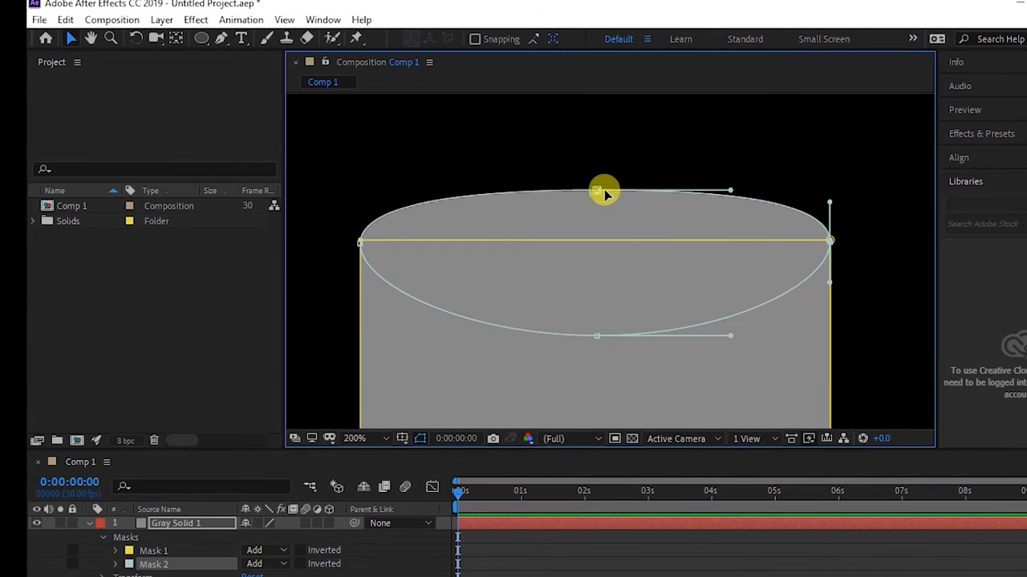
left_click_drag(603, 192, 594, 181)
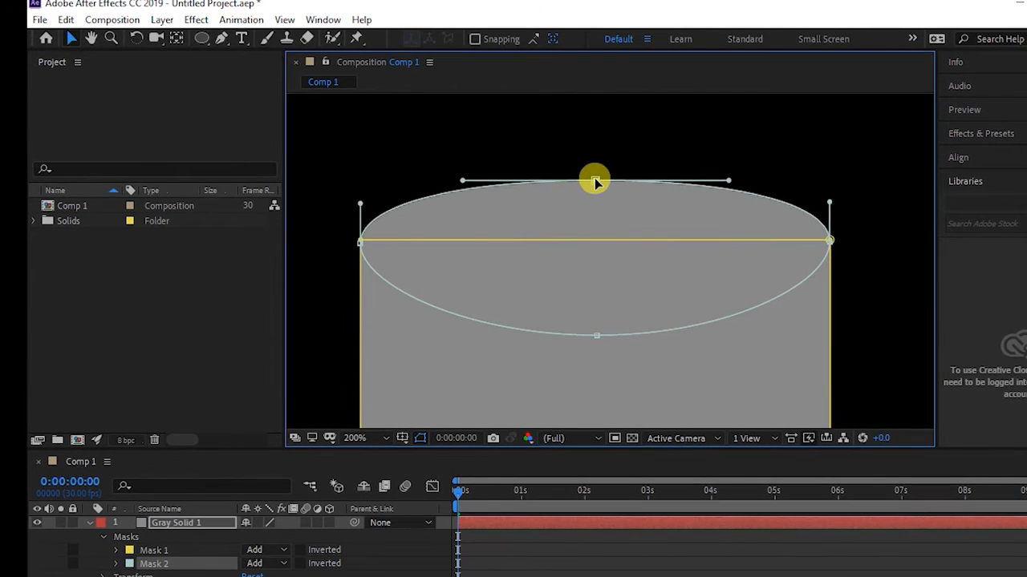
scroll(597, 245, "down", 2)
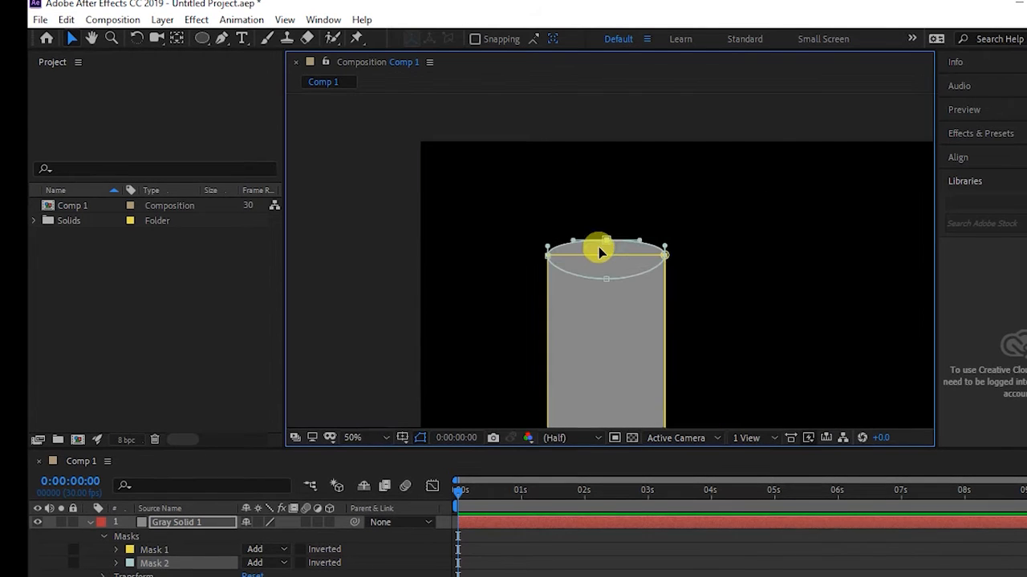
left_click(354, 276)
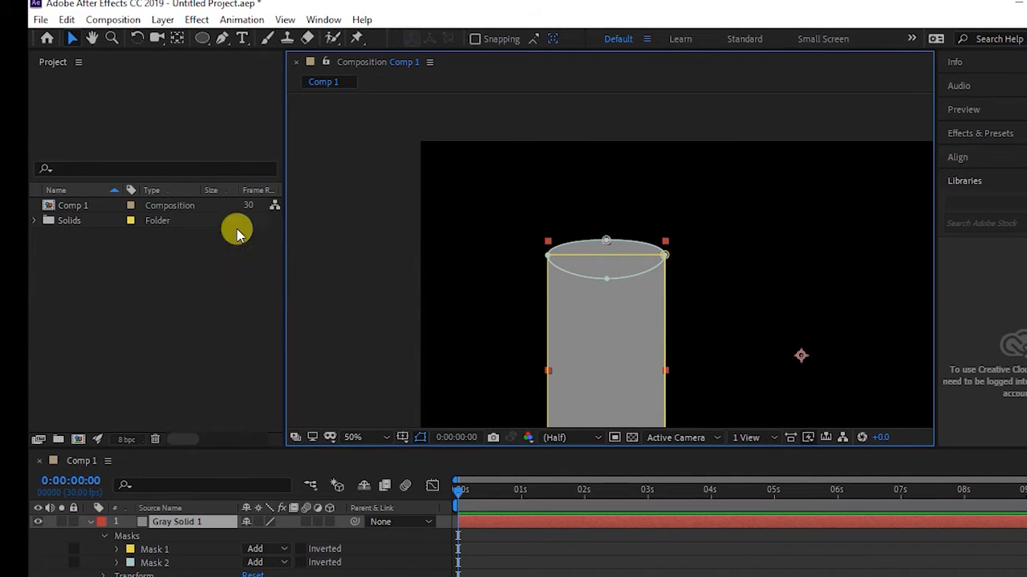
Add a 1920 x 1080 px solid layer coloured dark gray (#4E4E4E) to the composition
left_click(163, 20)
mouse_move(256, 45)
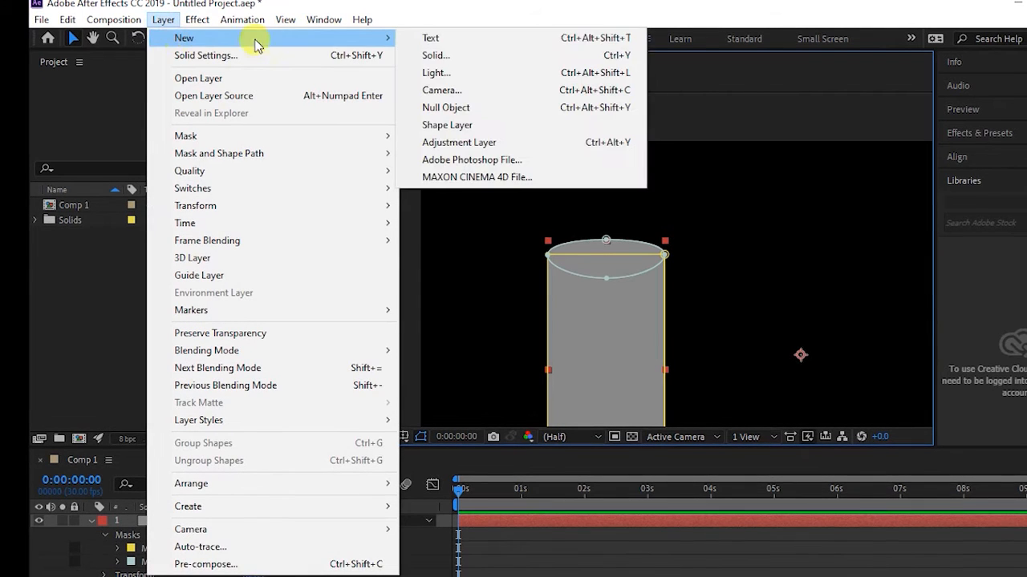
left_click(433, 58)
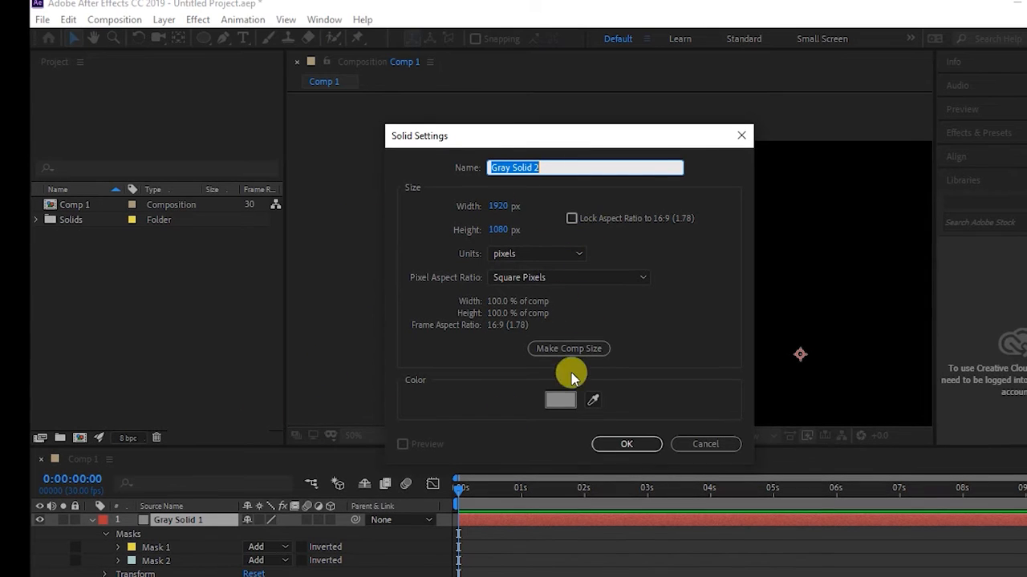
left_click(558, 400)
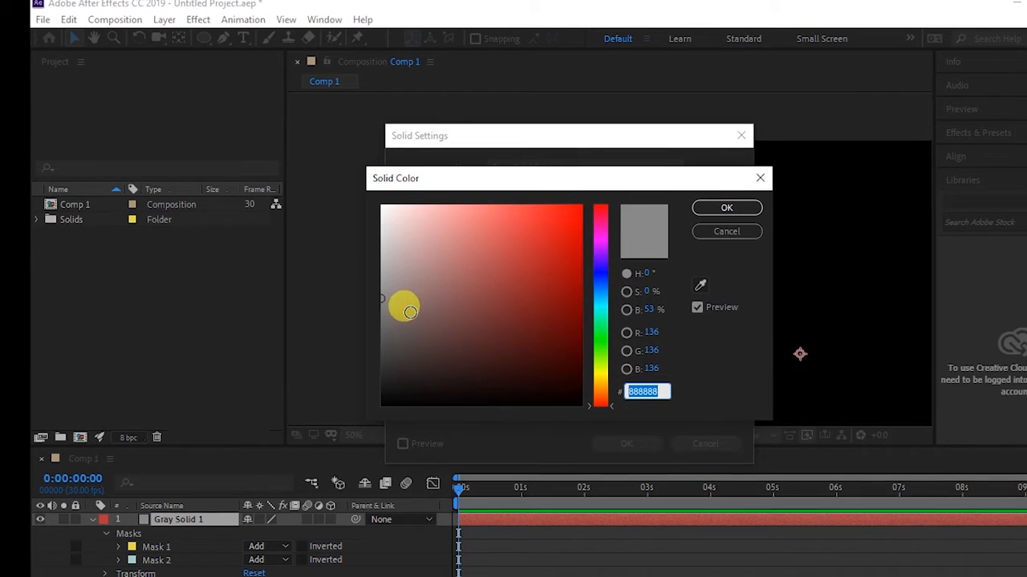
left_click_drag(403, 304, 377, 345)
left_click(726, 208)
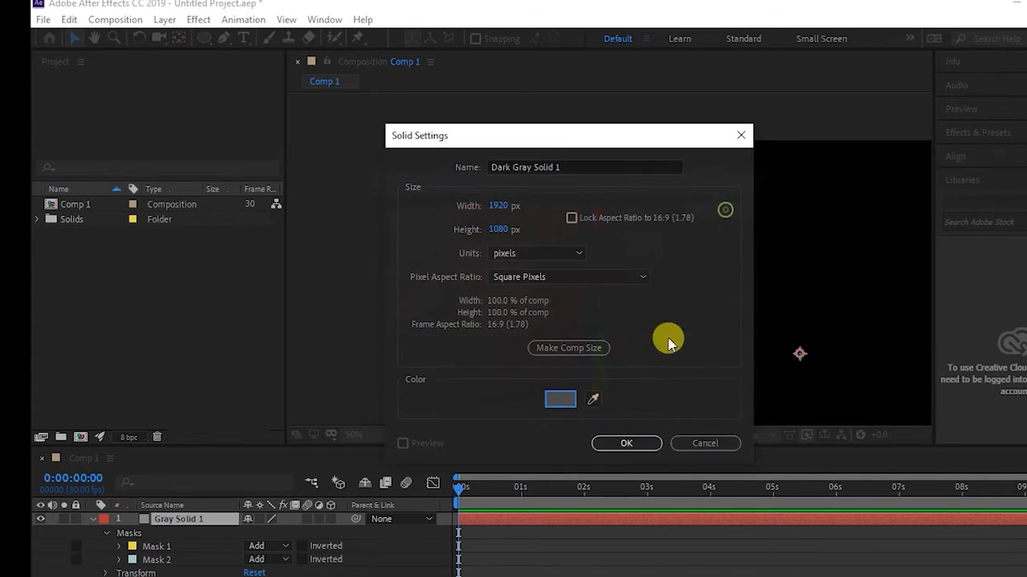
key("Return")
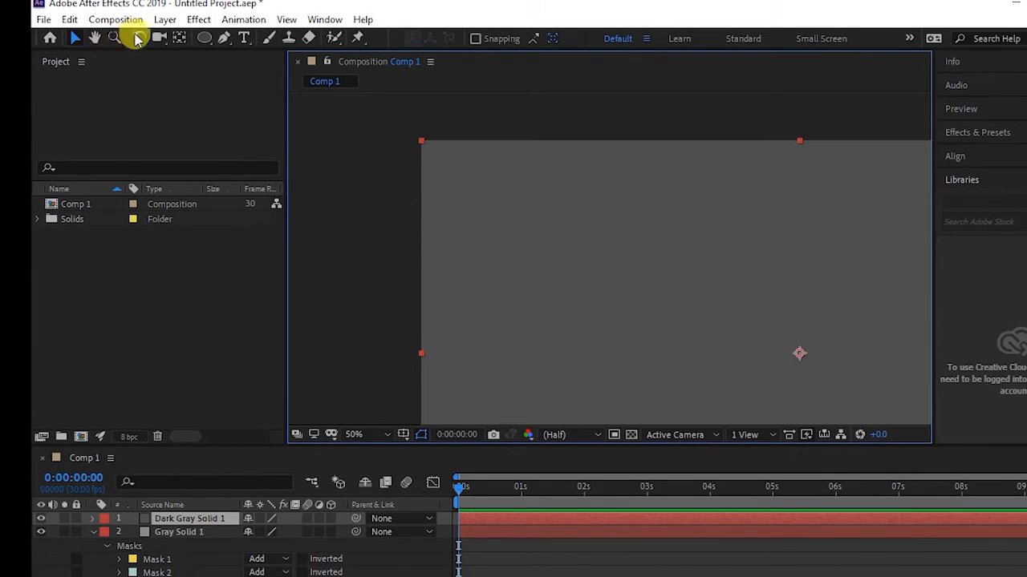
Mask the dark gray solid with a thin flat ellipse and place it over the cylinder's rounded top
left_click(204, 40)
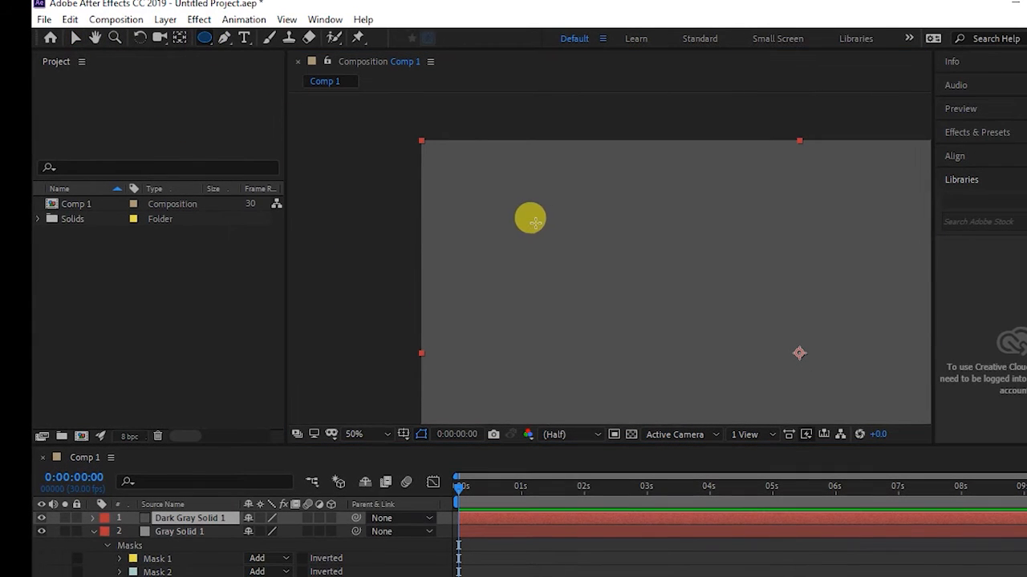
left_click_drag(534, 223, 634, 230)
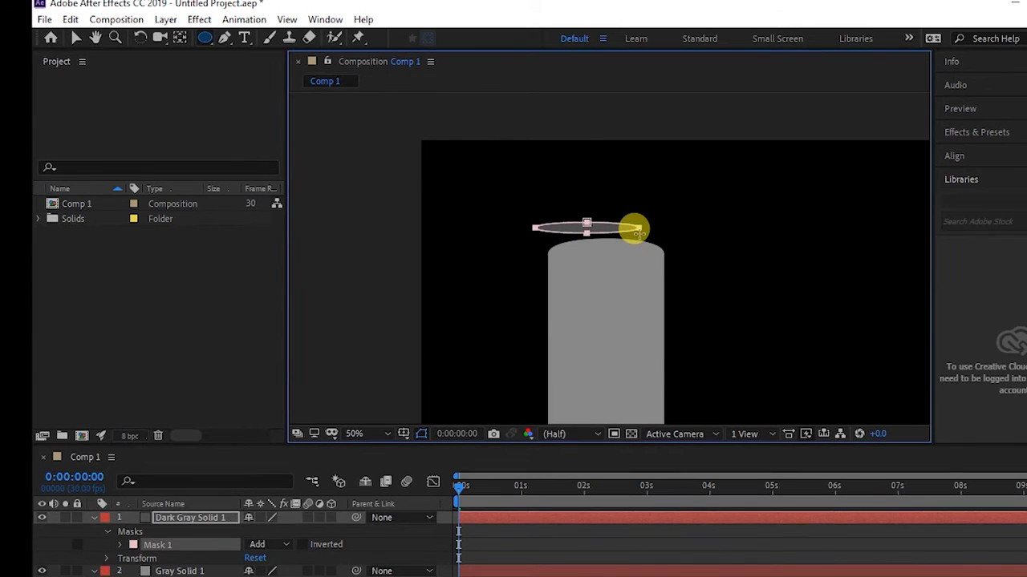
left_click(76, 37)
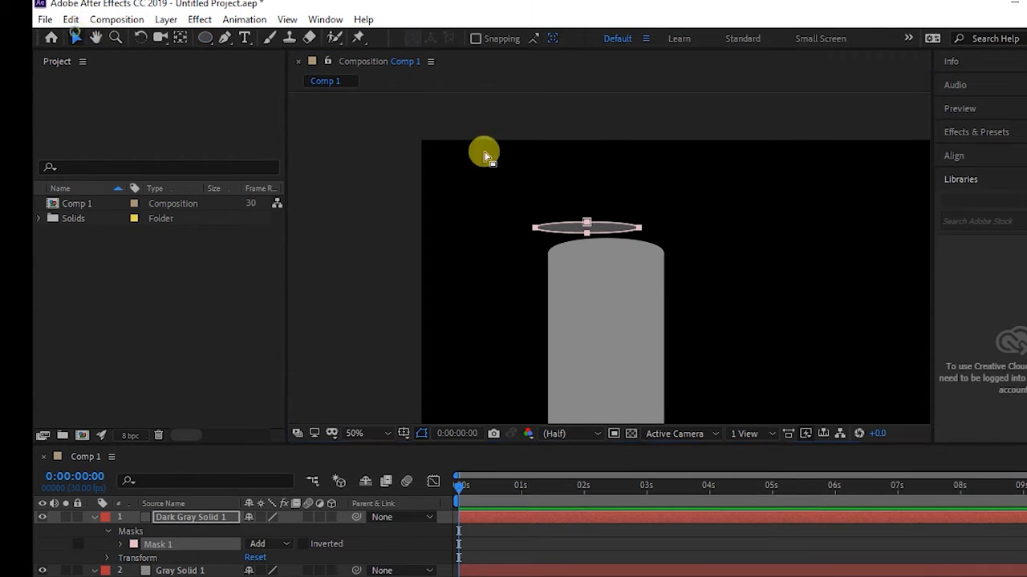
scroll(606, 229, "up", 2)
left_click_drag(584, 197, 626, 233)
left_click_drag(566, 188, 586, 247)
double_click(568, 192)
left_click(359, 64)
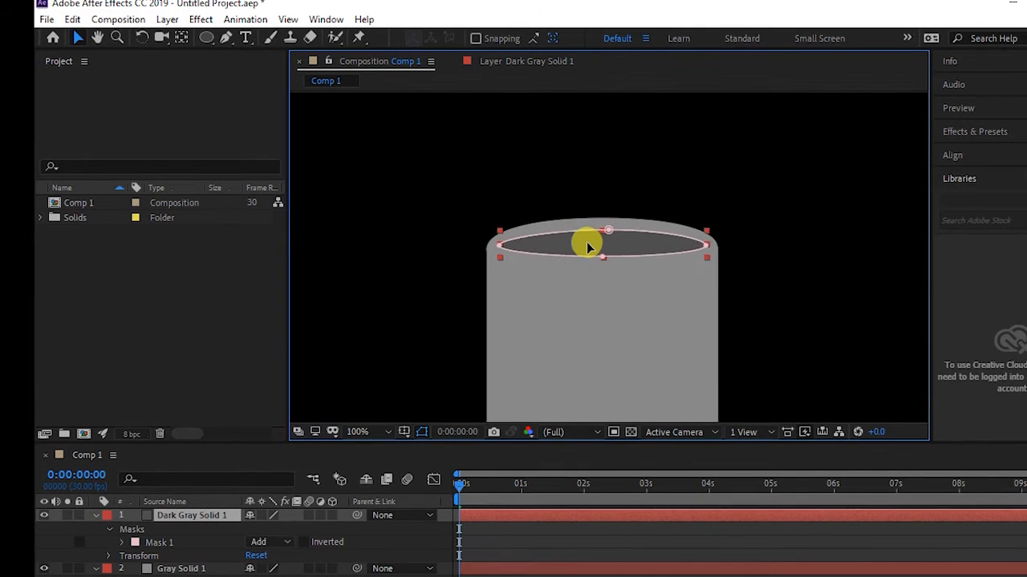
Fit the dark ellipse mask to the cylinder's top by aligning its side points with the edges and raising and widening its upper curve
left_click_drag(695, 244, 717, 246)
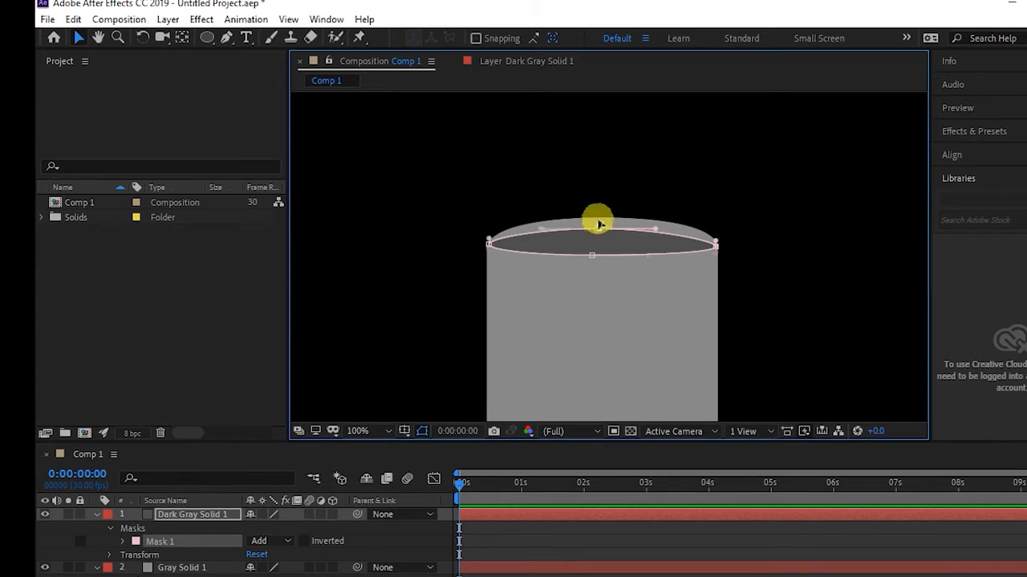
left_click_drag(598, 223, 523, 218)
left_click_drag(656, 219, 709, 219)
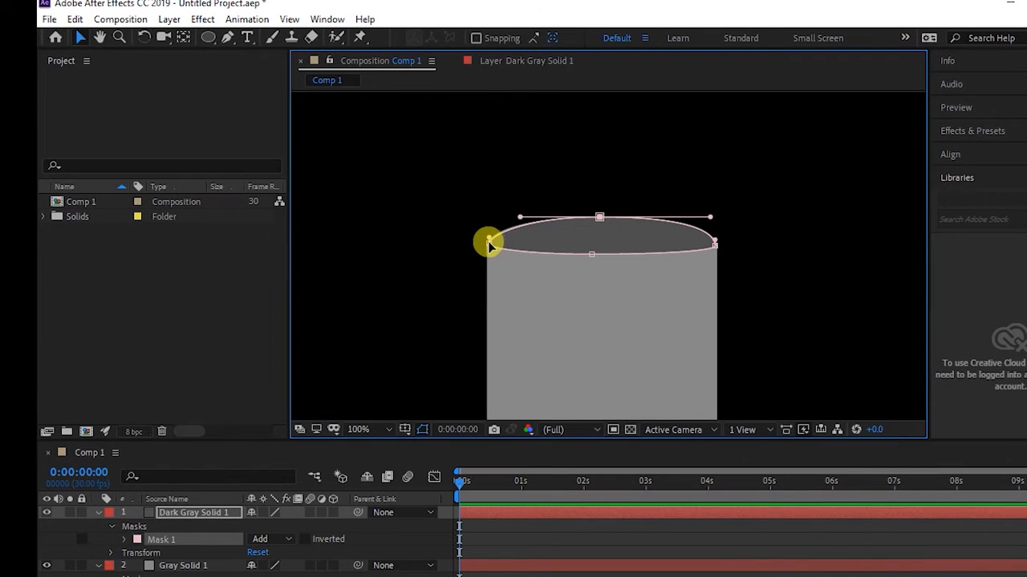
left_click_drag(488, 243, 489, 242)
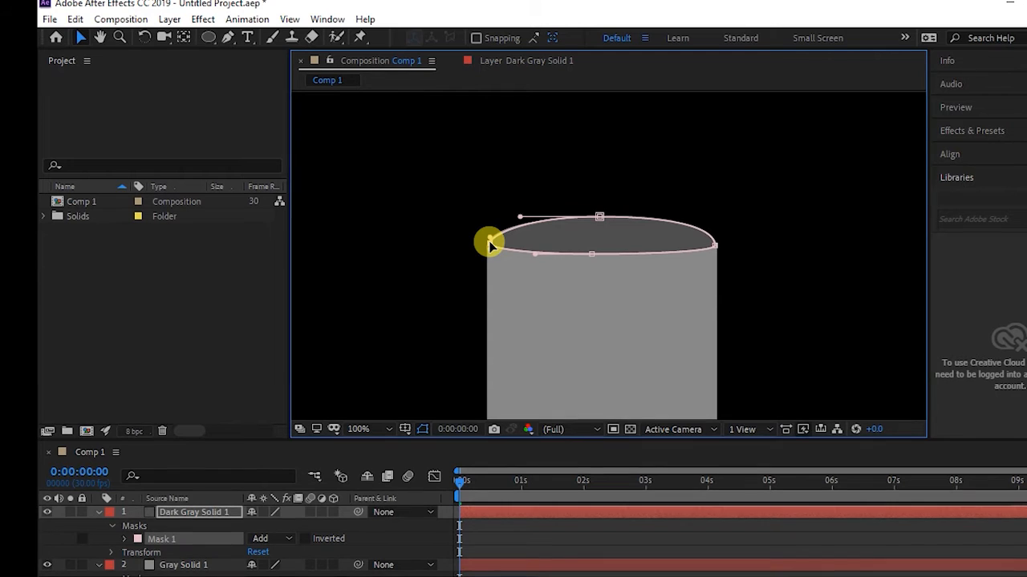
Lower the dark gray solid's opacity to 76% and deselect the layer
left_click(225, 513)
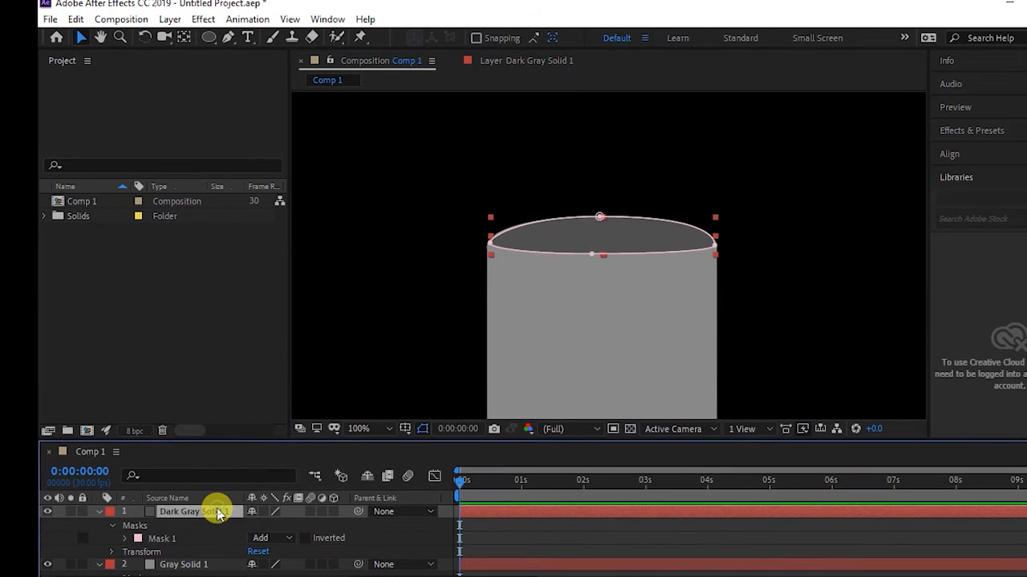
key("t")
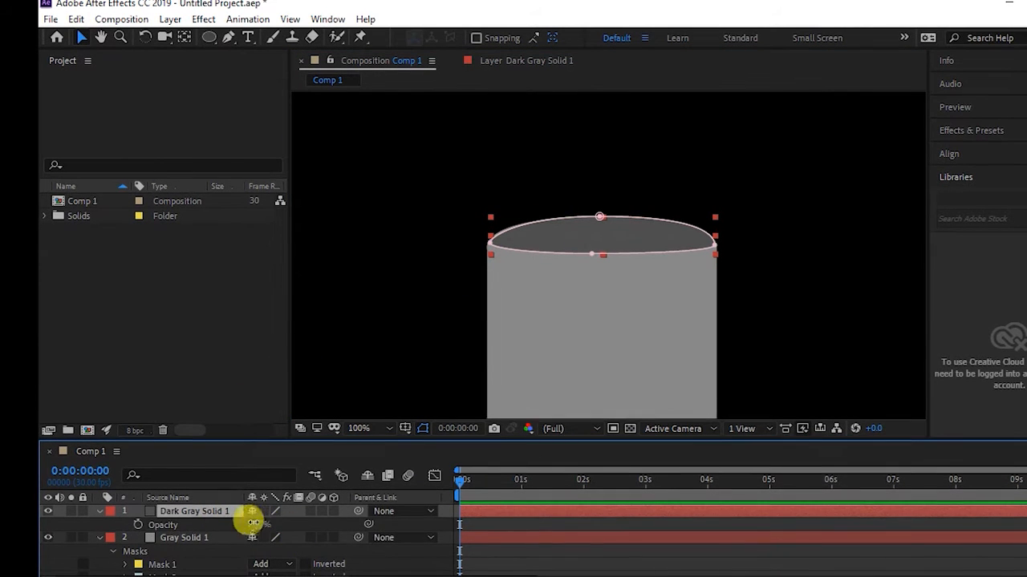
left_click_drag(252, 523, 230, 514)
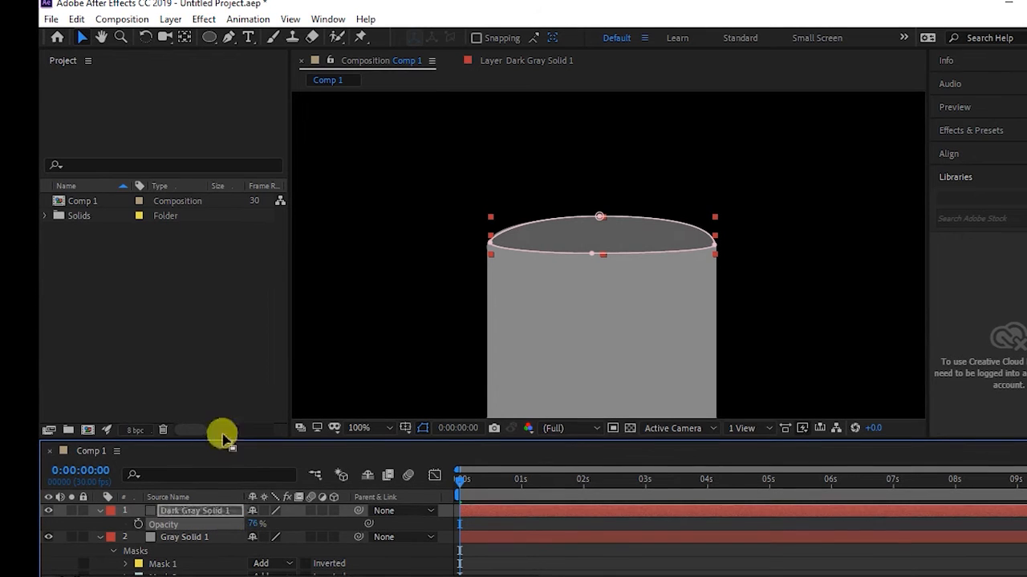
left_click(221, 277)
scroll(466, 277, "down", 4)
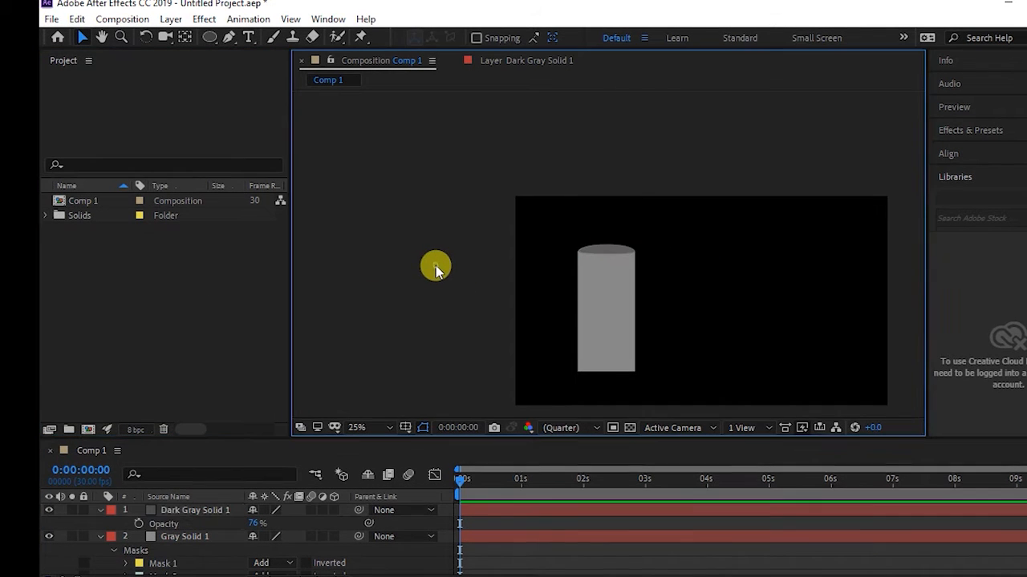
scroll(609, 253, "up", 2)
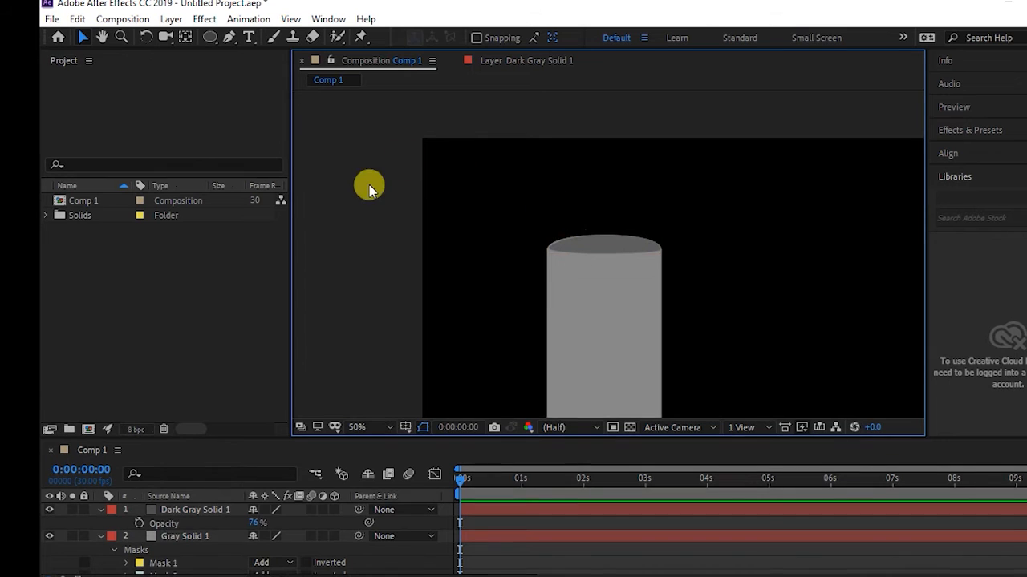
Add a 150 x 150 px solid layer coloured light gray (#CDCDCD) to the composition
left_click(171, 18)
mouse_move(192, 36)
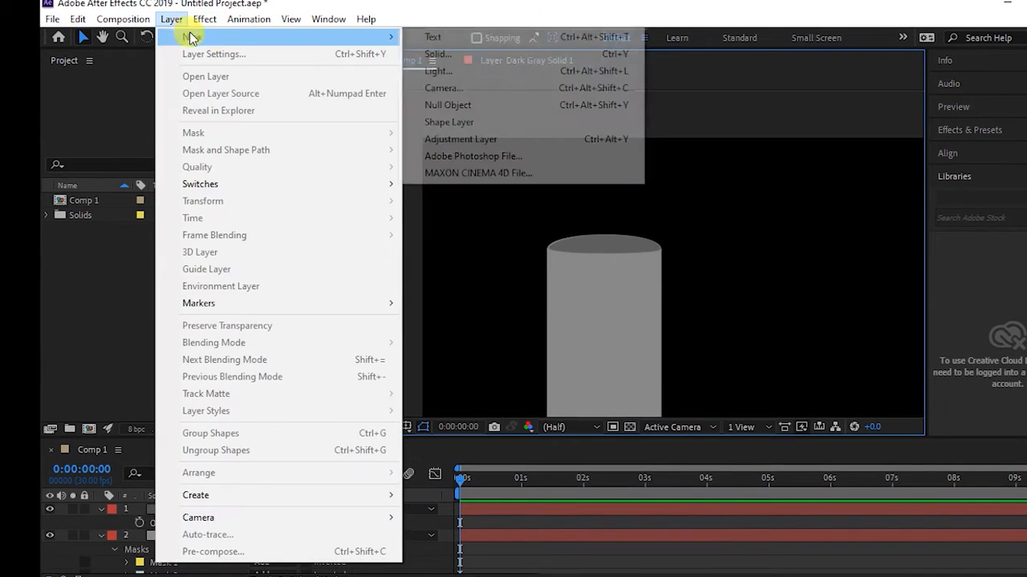
left_click(468, 60)
left_click(568, 397)
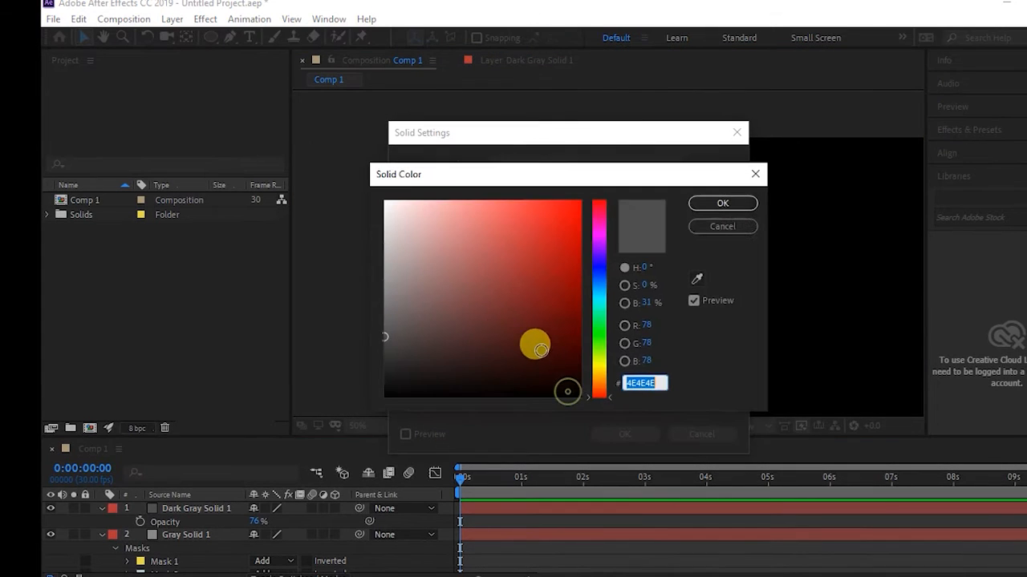
left_click_drag(533, 344, 356, 238)
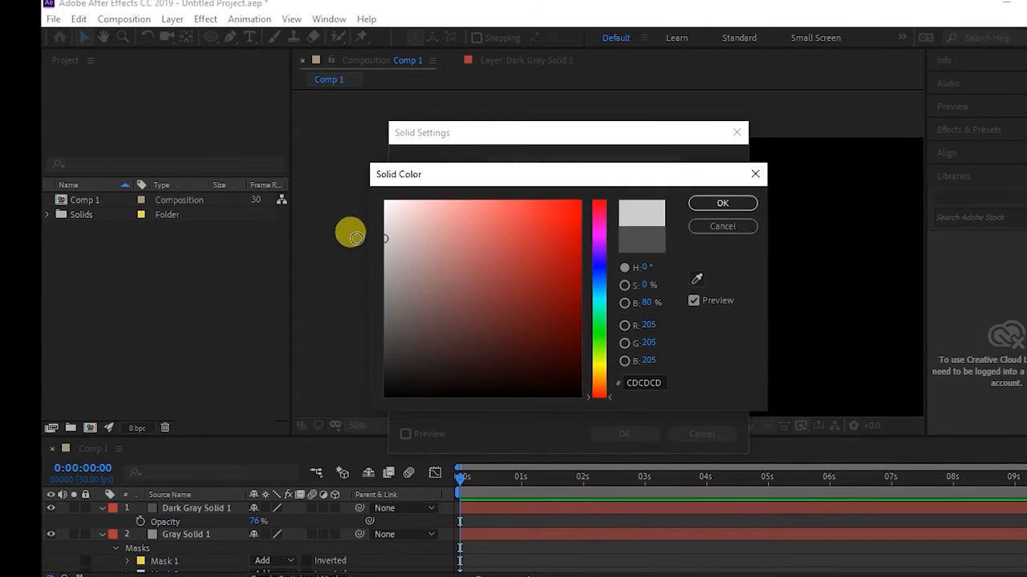
left_click(717, 203)
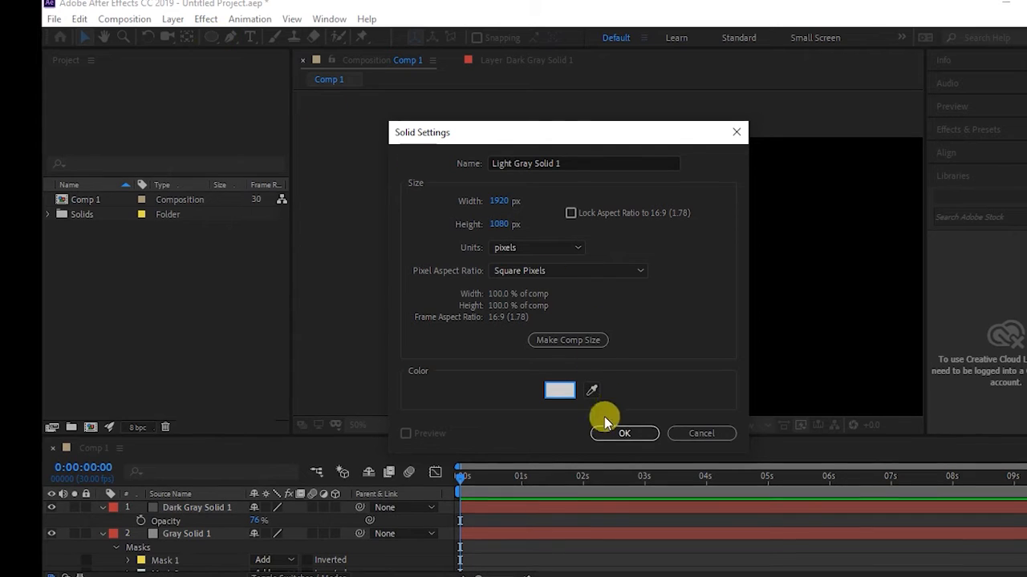
left_click(495, 201)
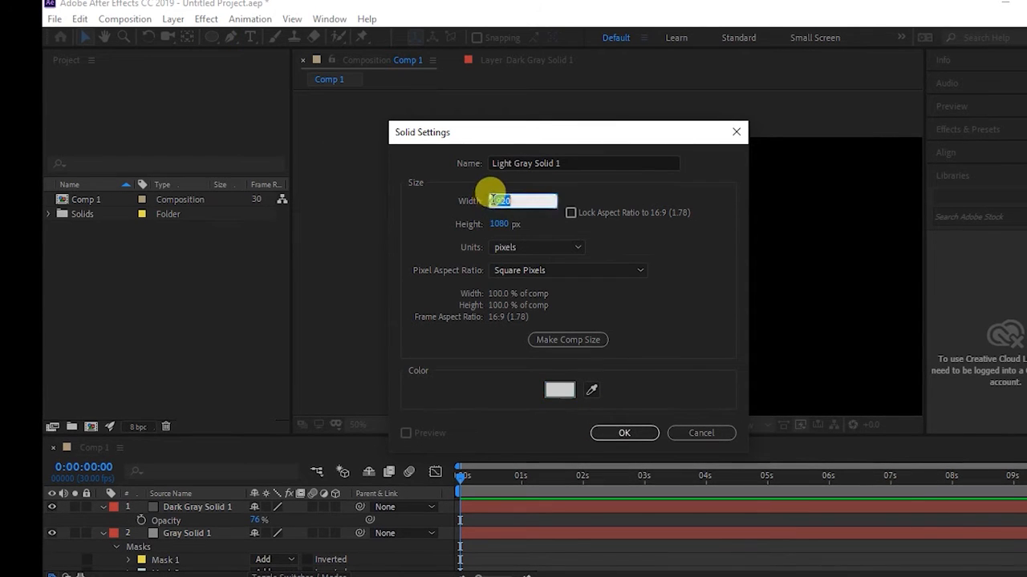
type("1")
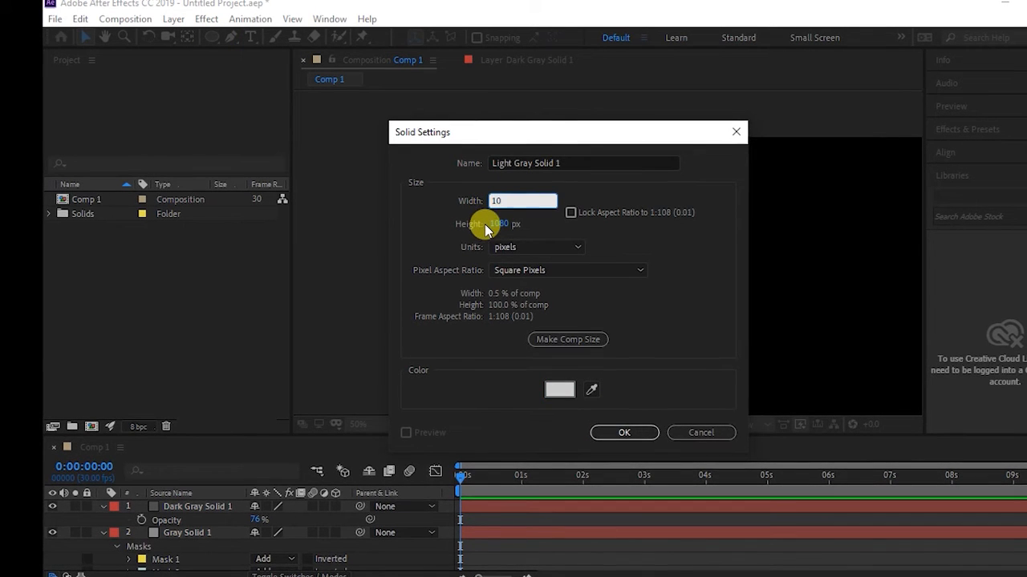
type("50")
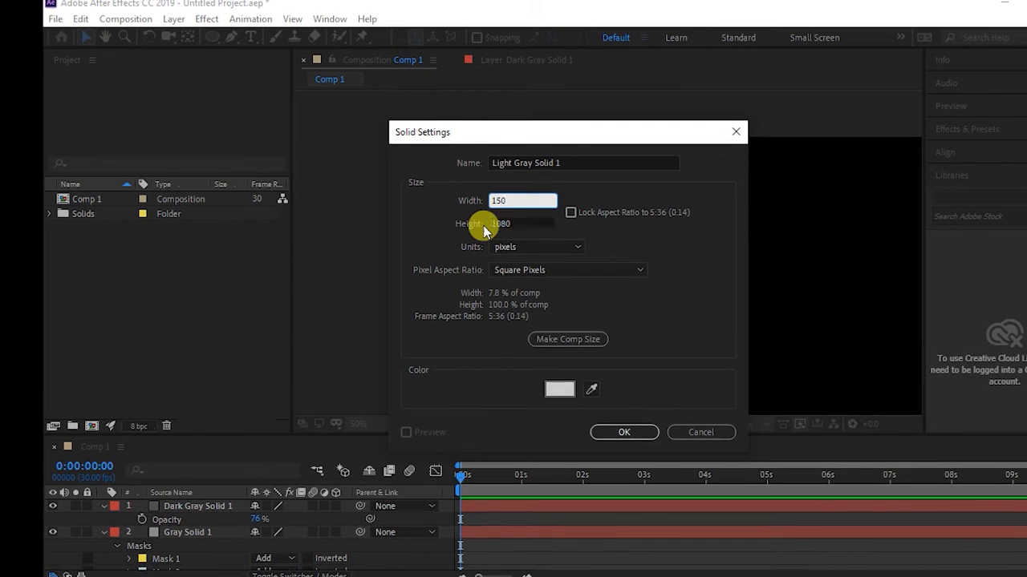
key("Tab")
type("150")
key("Return")
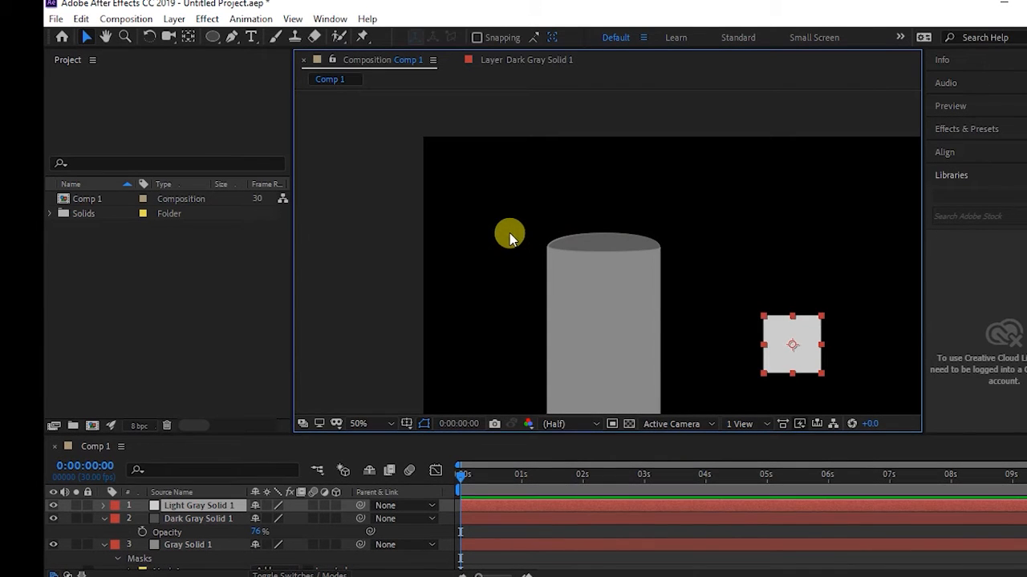
Scale the light gray square to 51% and center it on the cylinder's dark top, with its lower part overlapping the ellipse
left_click_drag(802, 343, 605, 218)
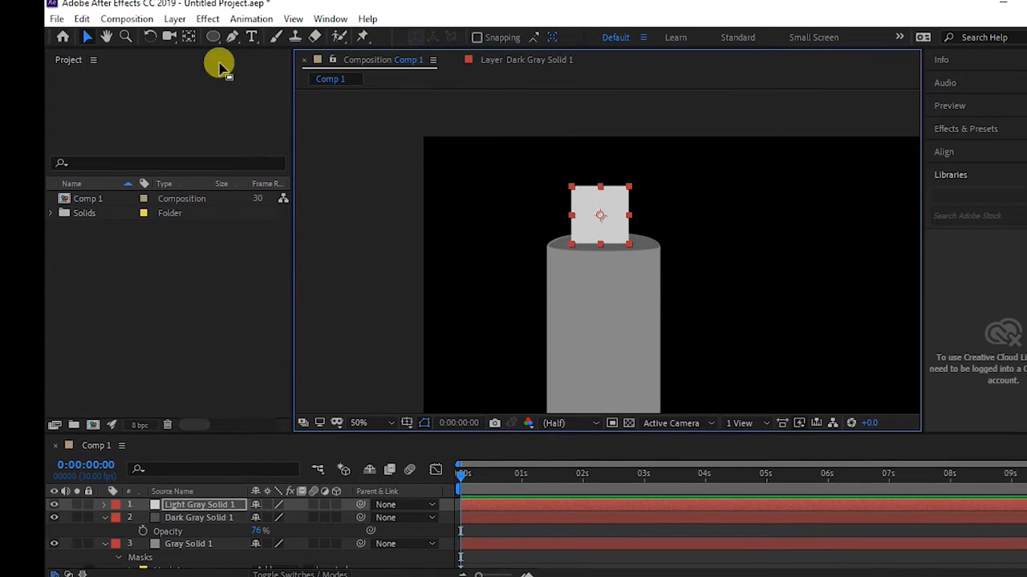
left_click(202, 503)
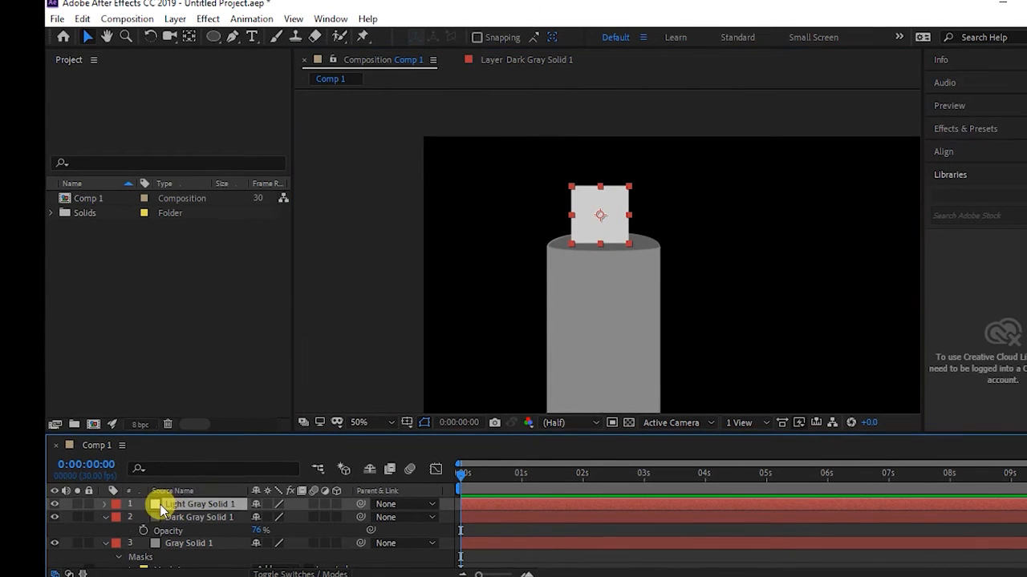
key("s")
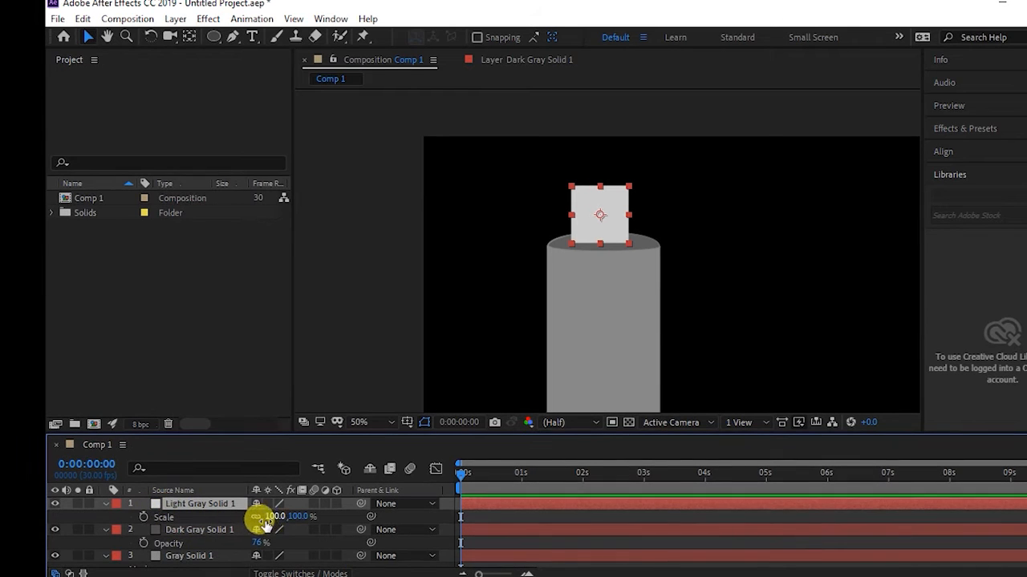
left_click_drag(269, 520, 248, 520)
left_click_drag(241, 522, 233, 521)
scroll(682, 313, "up", 1)
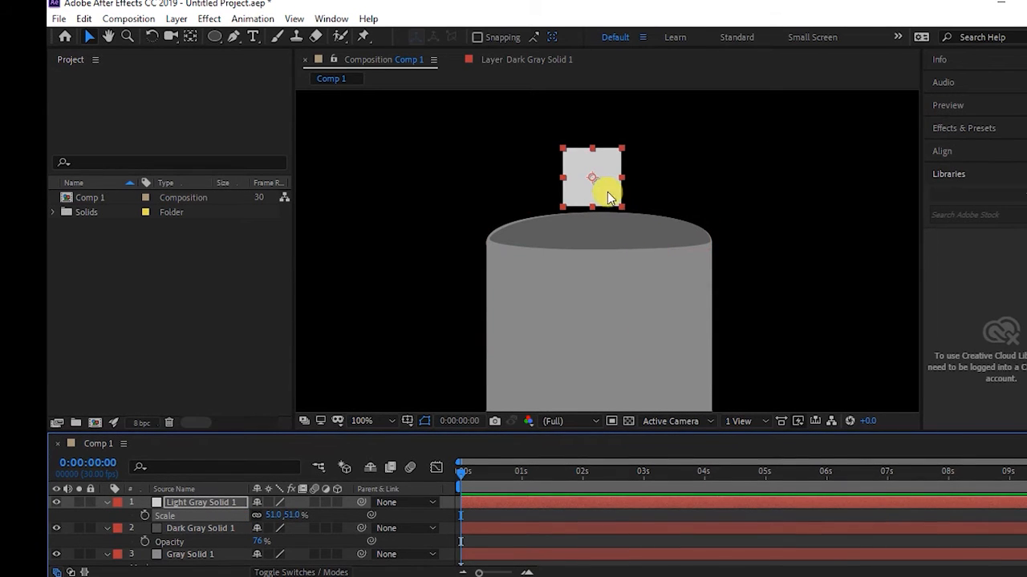
left_click_drag(605, 189, 613, 219)
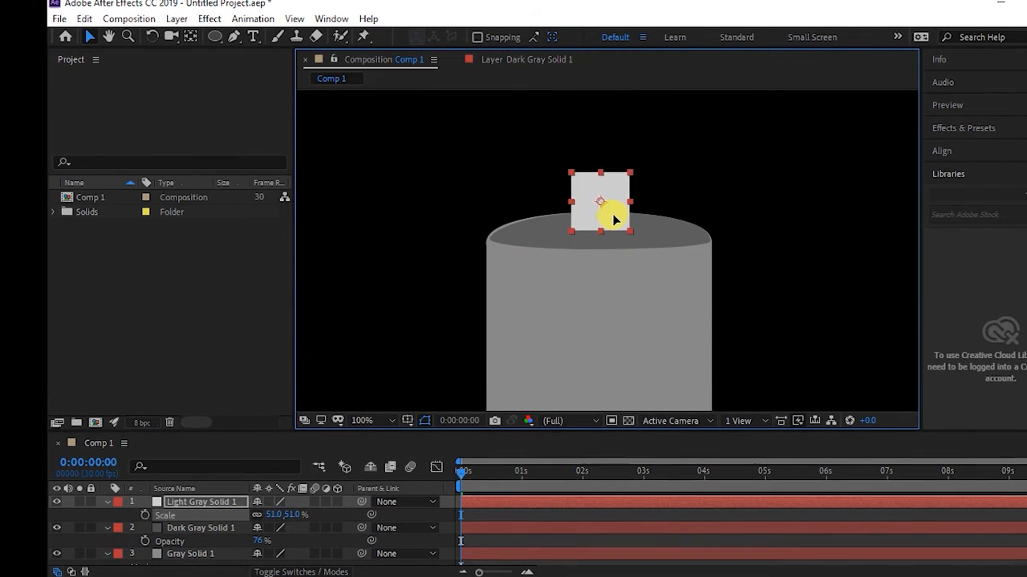
left_click(234, 336)
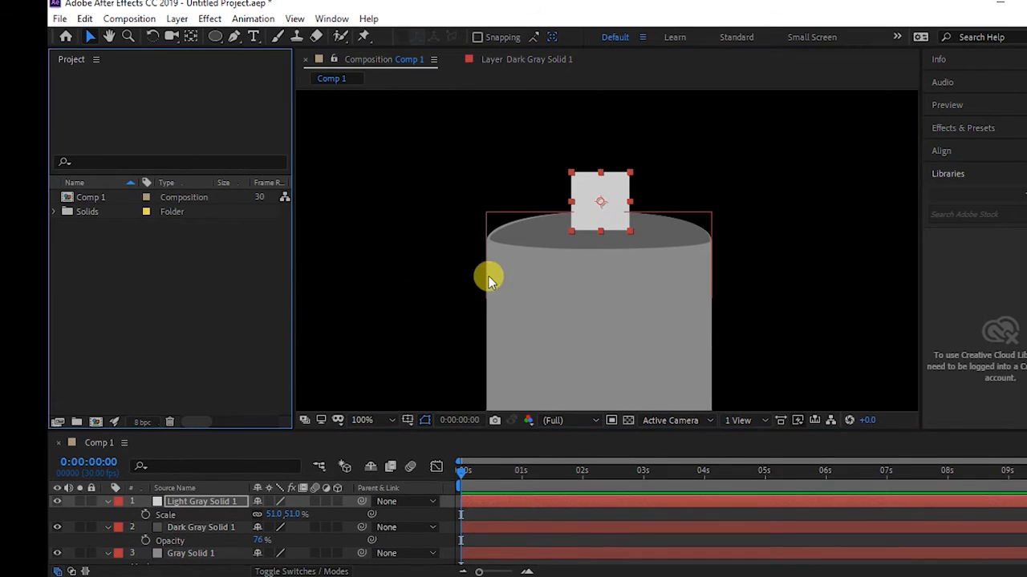
left_click(442, 252)
scroll(446, 252, "down", 6)
scroll(687, 280, "up", 4)
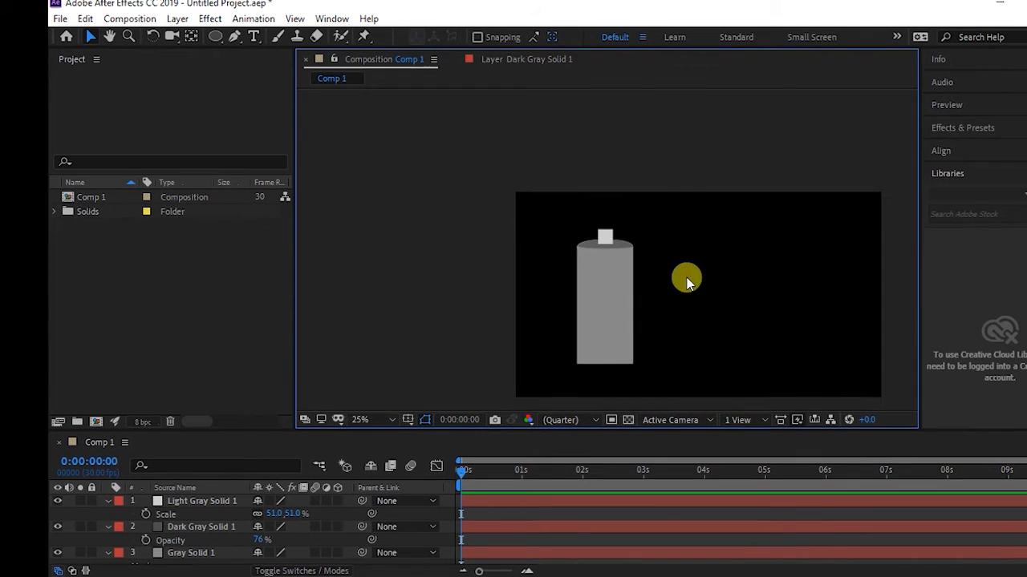
left_click(603, 223)
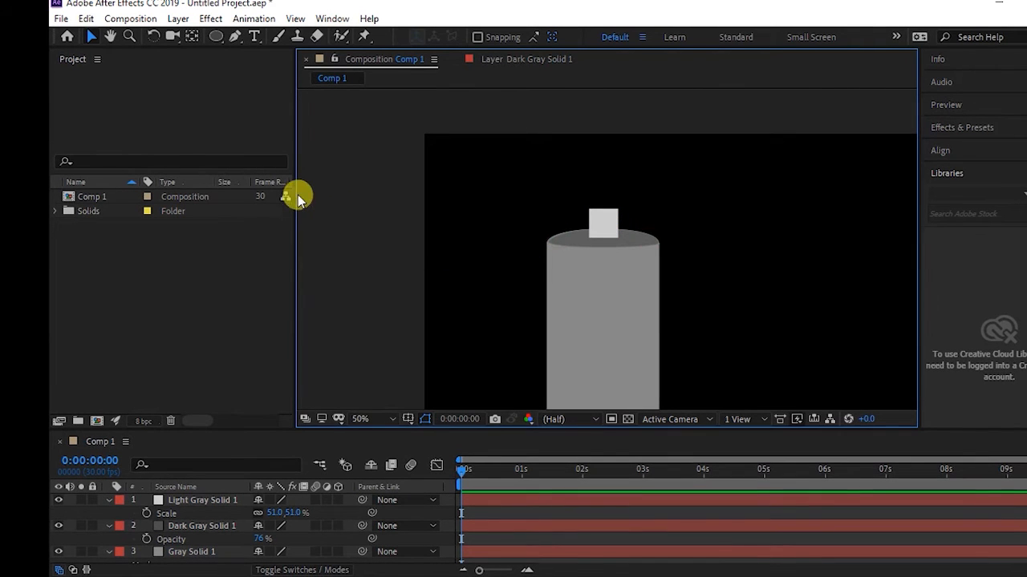
Draw a closed Pen tool shape above the light gray square, its lower edge arching across the square to cover both upper corners
left_click(235, 36)
scroll(625, 257, "up", 4)
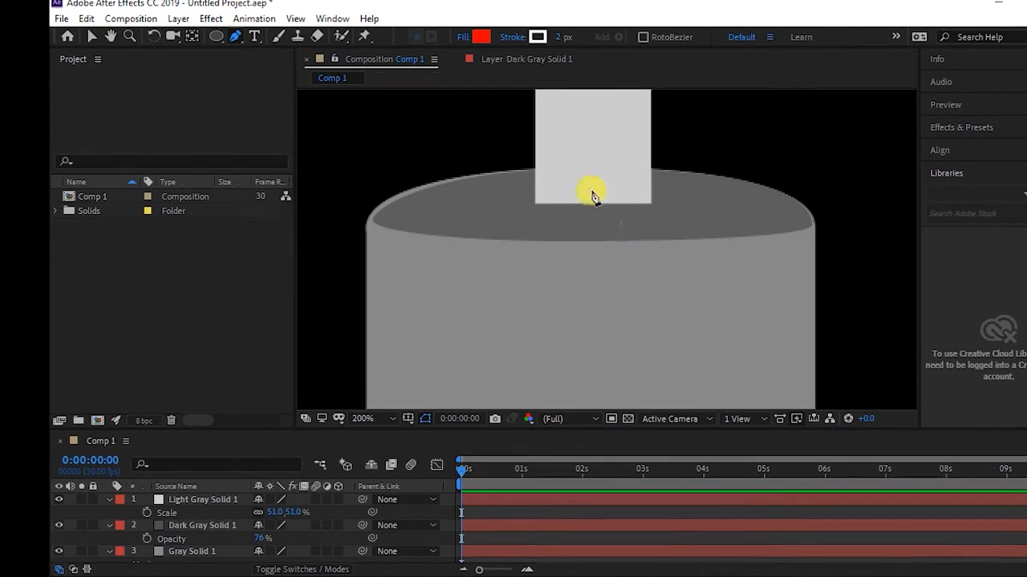
left_click_drag(552, 192, 488, 296)
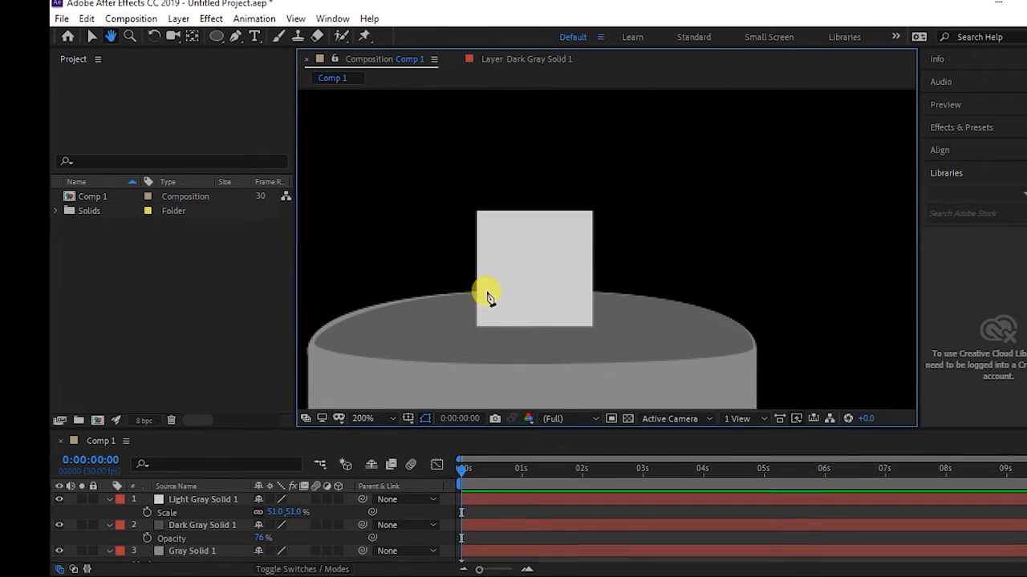
left_click(470, 253)
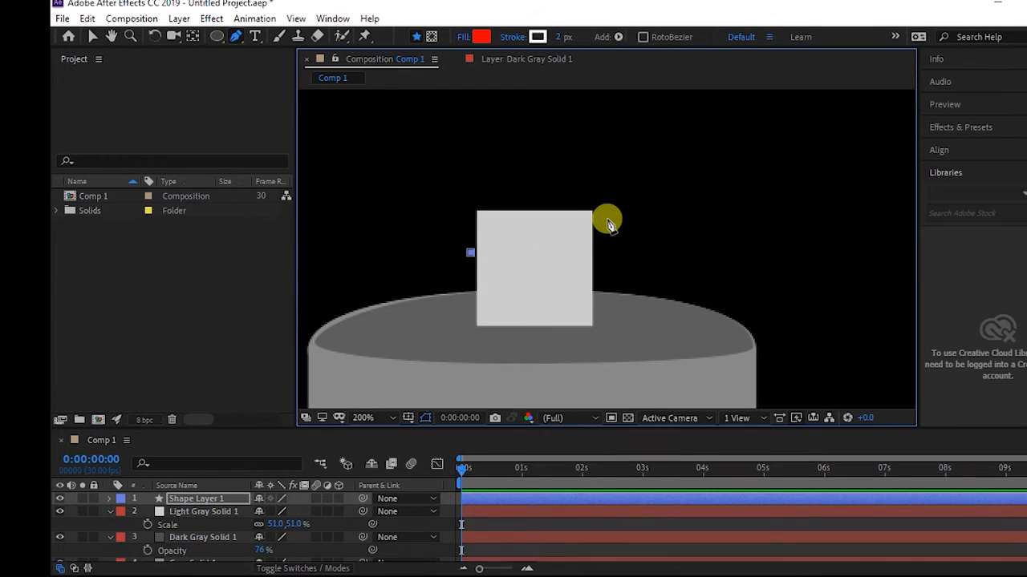
left_click(507, 223)
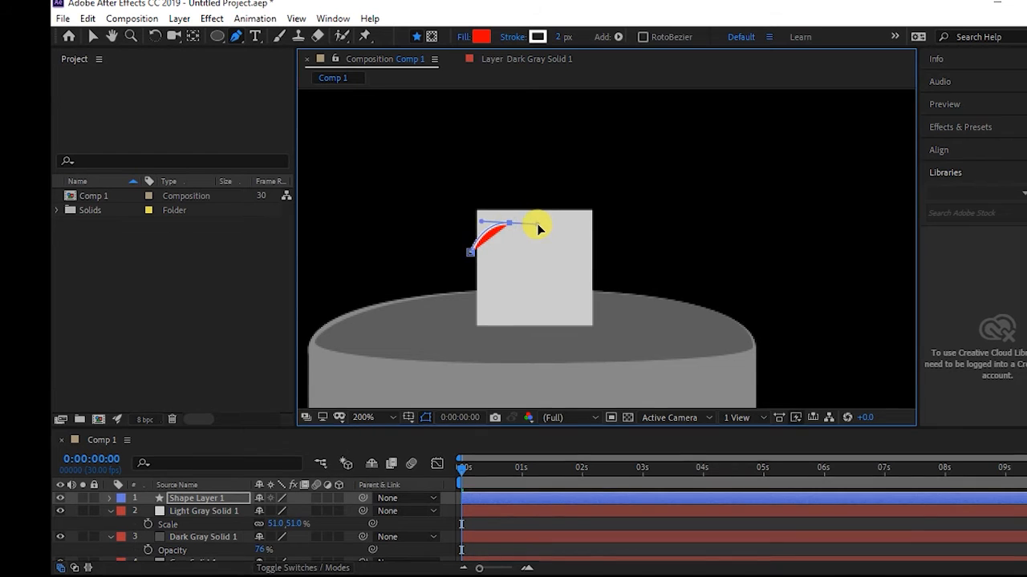
left_click(599, 247)
mouse_move(604, 258)
left_mouse_down()
mouse_move(608, 287)
mouse_move(609, 277)
left_mouse_up()
left_click(619, 195)
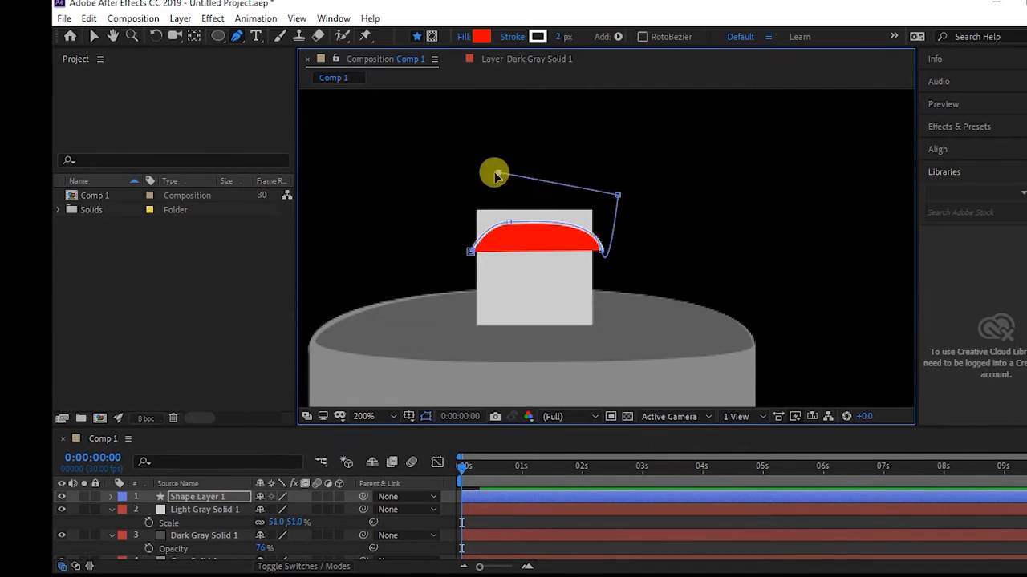
left_click(499, 173)
left_click(435, 186)
left_click(470, 251)
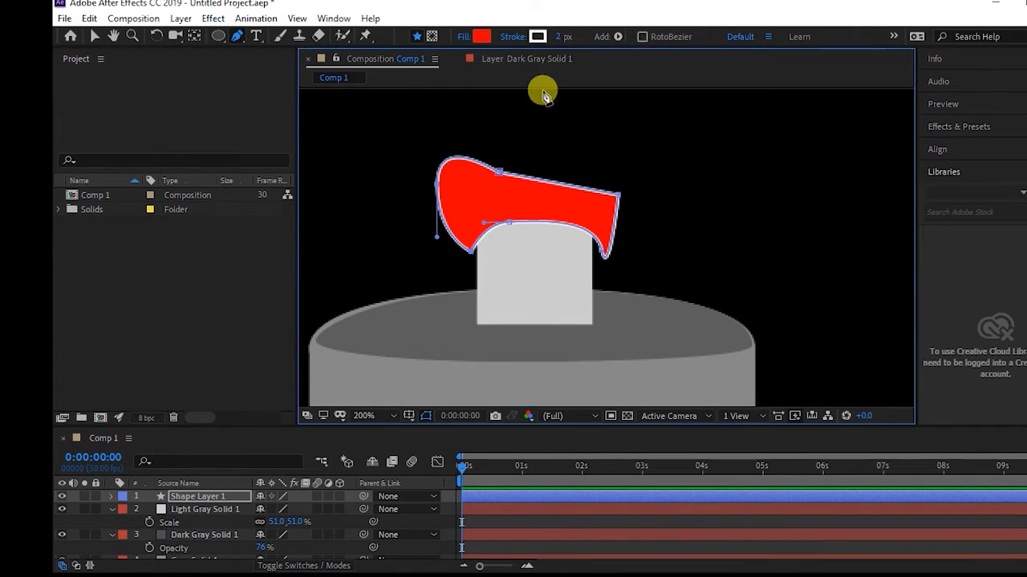
Remove the shape's stroke by setting it to 0 px, set the light gray solid's track matte to Alpha Inverted, and deselect the shape
left_click_drag(557, 37, 422, 50)
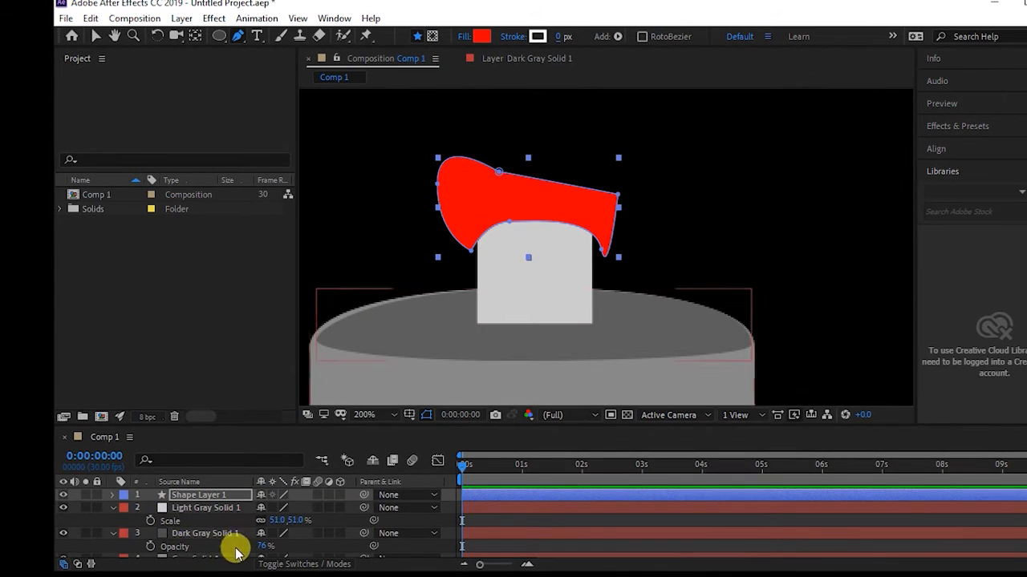
left_click(270, 561)
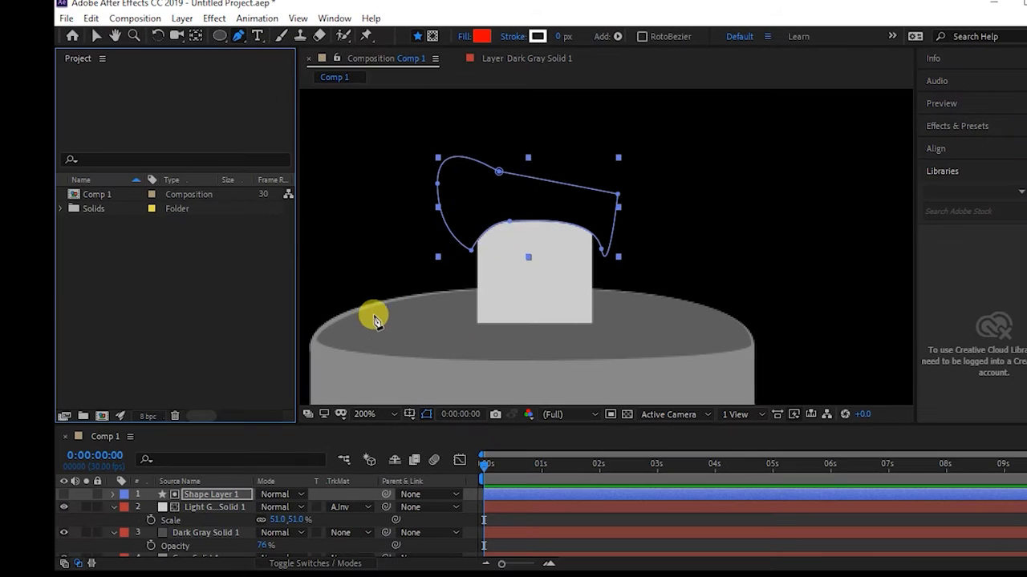
scroll(351, 321, "down", 4)
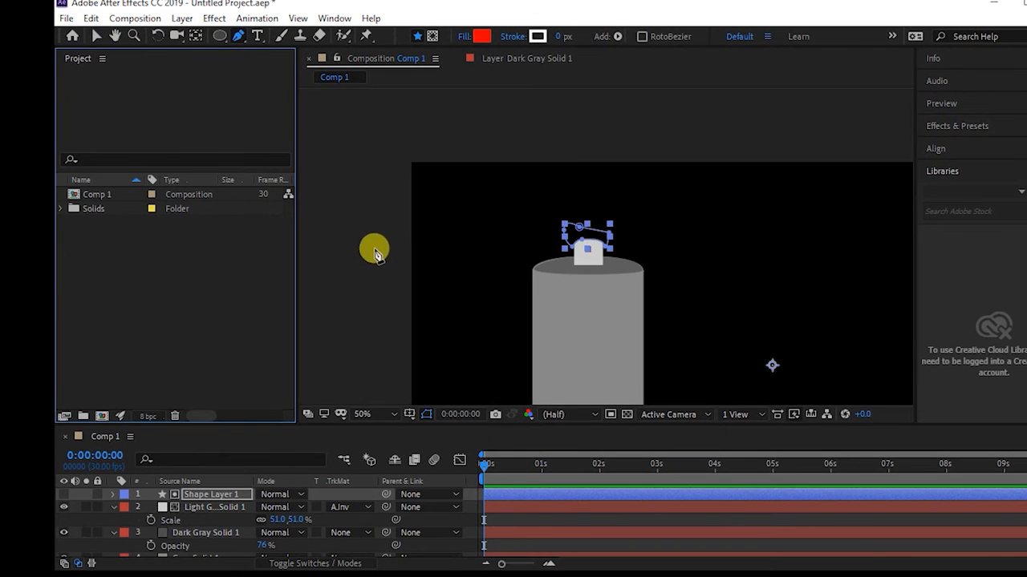
left_click(96, 35)
left_click(389, 228)
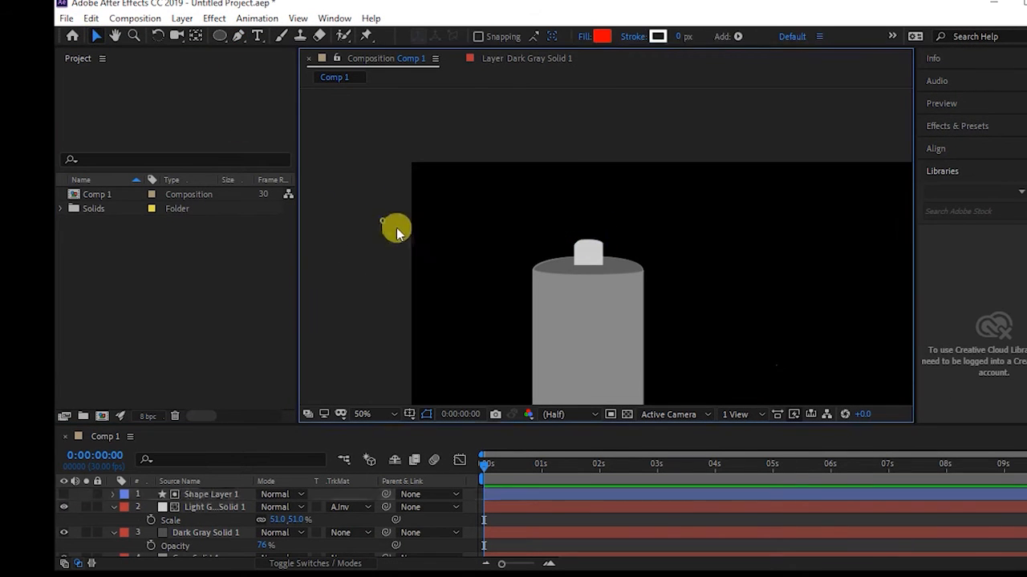
Add a light gray solid layer measuring 165 x 195 px to the composition
left_click_drag(565, 289, 449, 163)
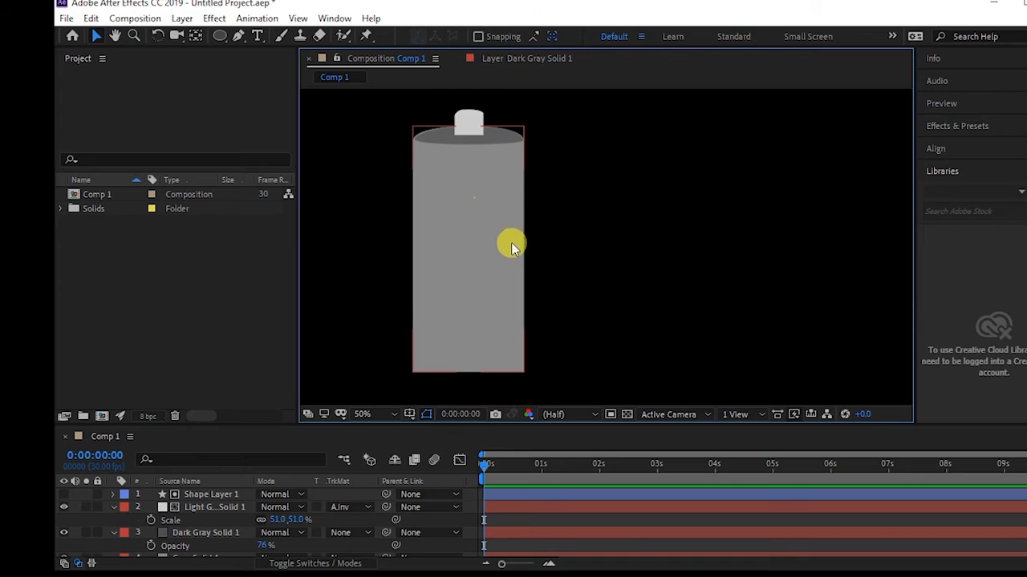
scroll(512, 244, "down", 2)
scroll(554, 247, "up", 3)
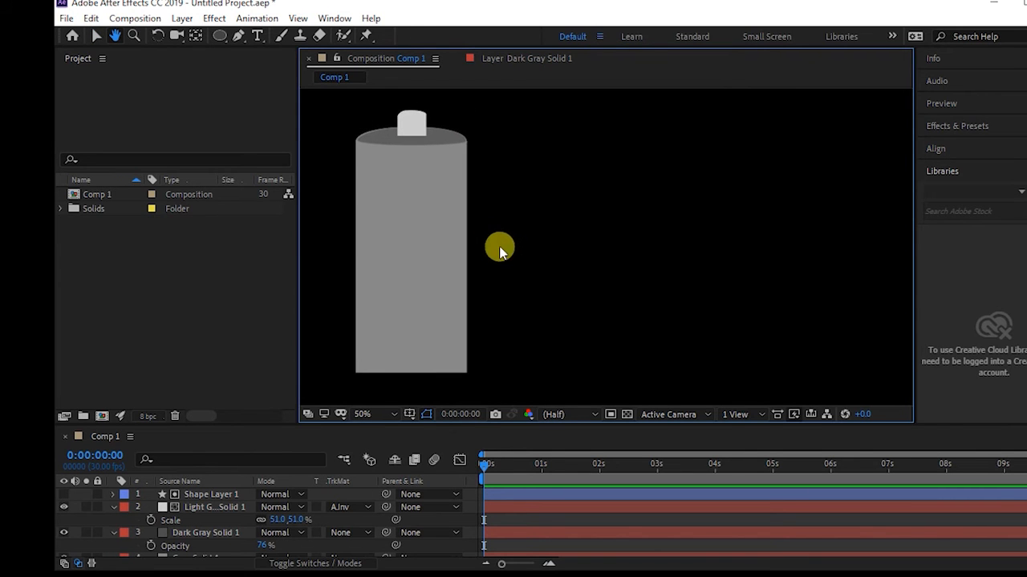
left_click(210, 19)
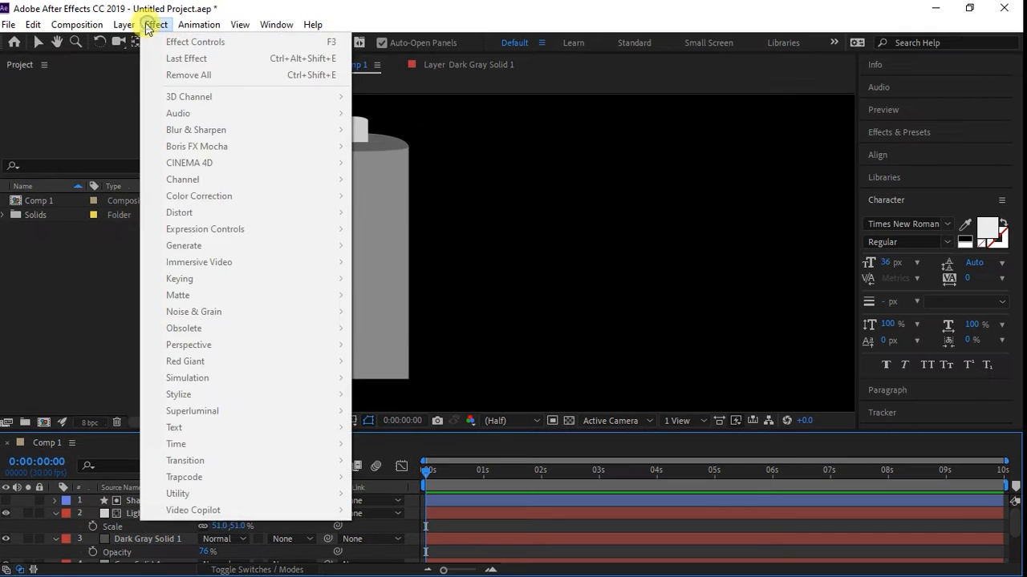
mouse_move(150, 40)
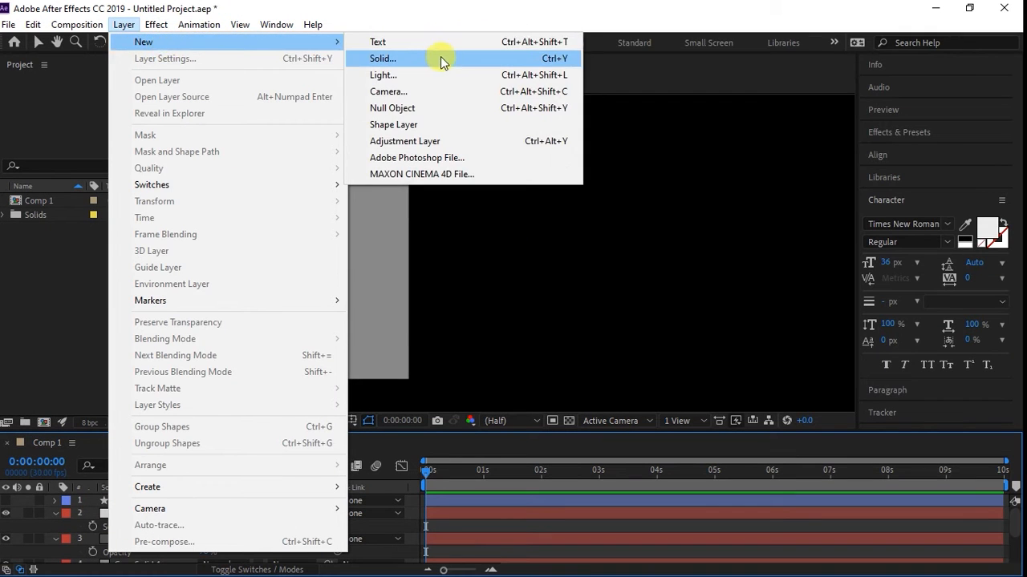
left_click(441, 58)
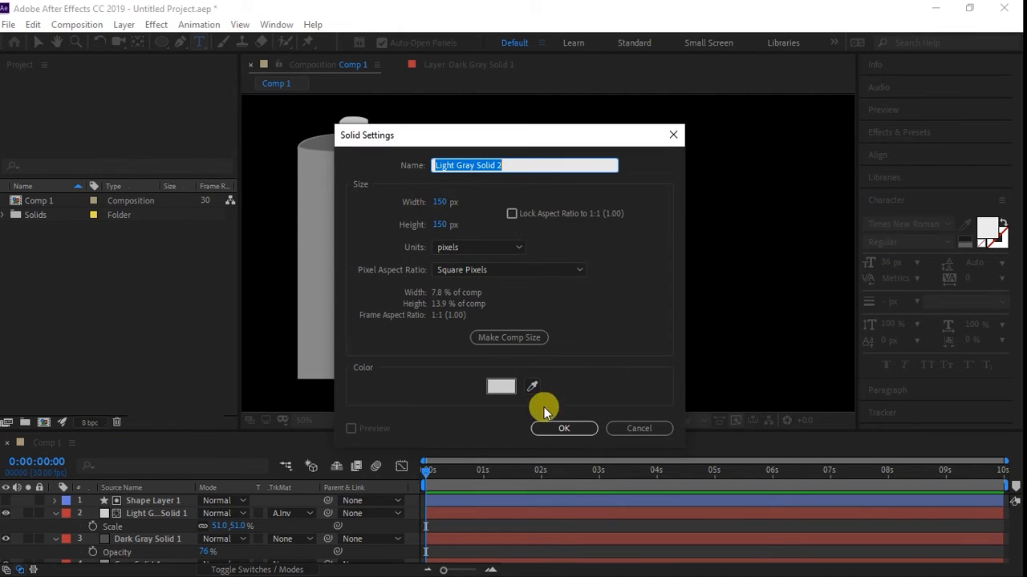
left_click_drag(439, 201, 534, 201)
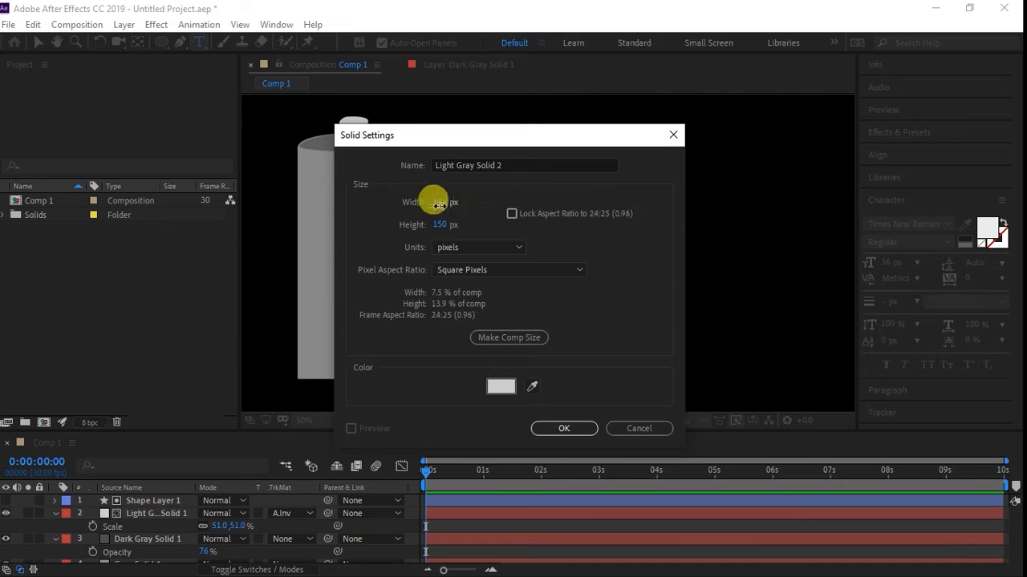
left_click_drag(434, 227, 481, 224)
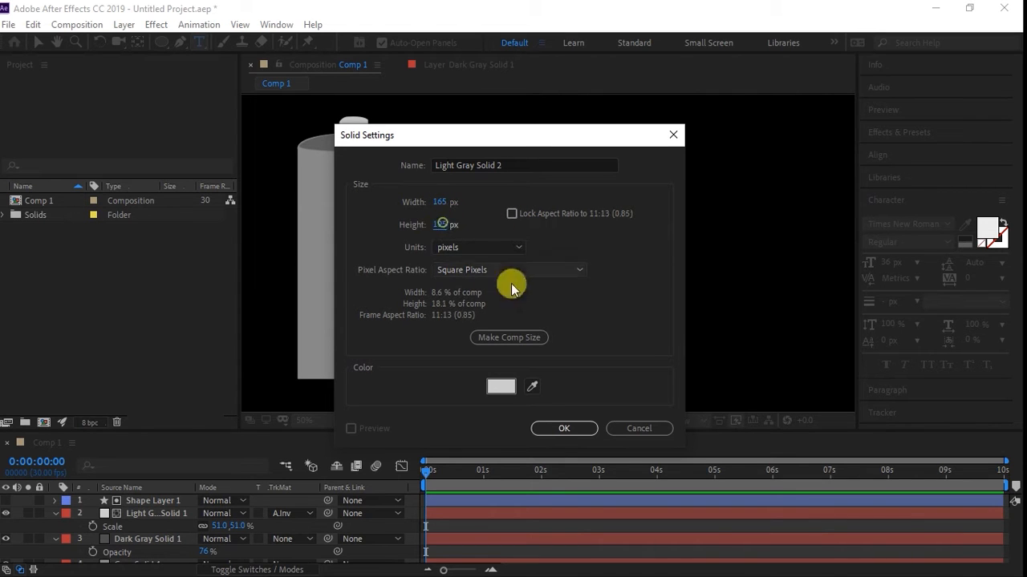
left_click(554, 431)
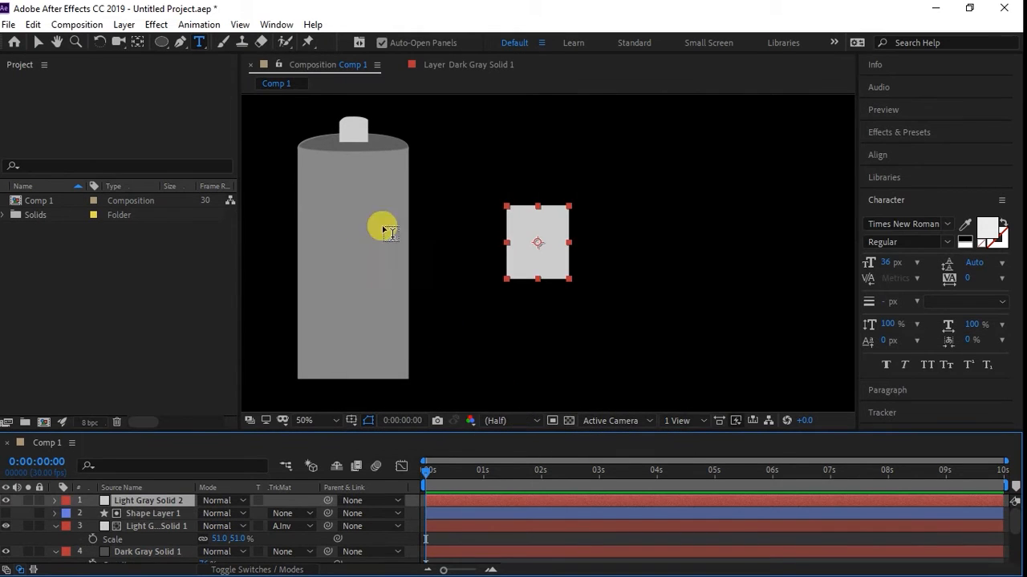
Apply the Numbers effect to the new solid with the Bebas Neue font, Regular style, horizontal direction and right alignment
left_click(156, 25)
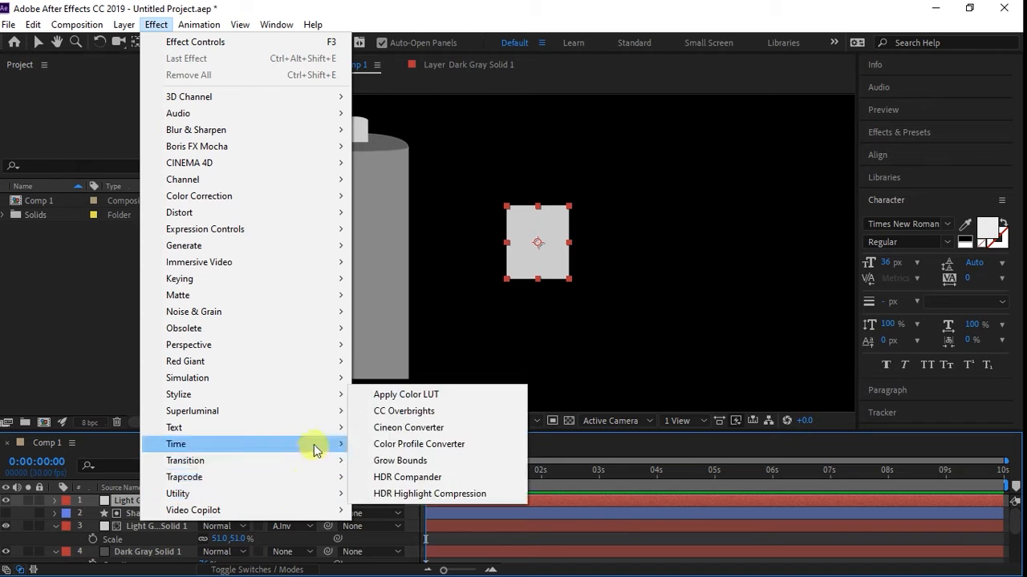
mouse_move(322, 426)
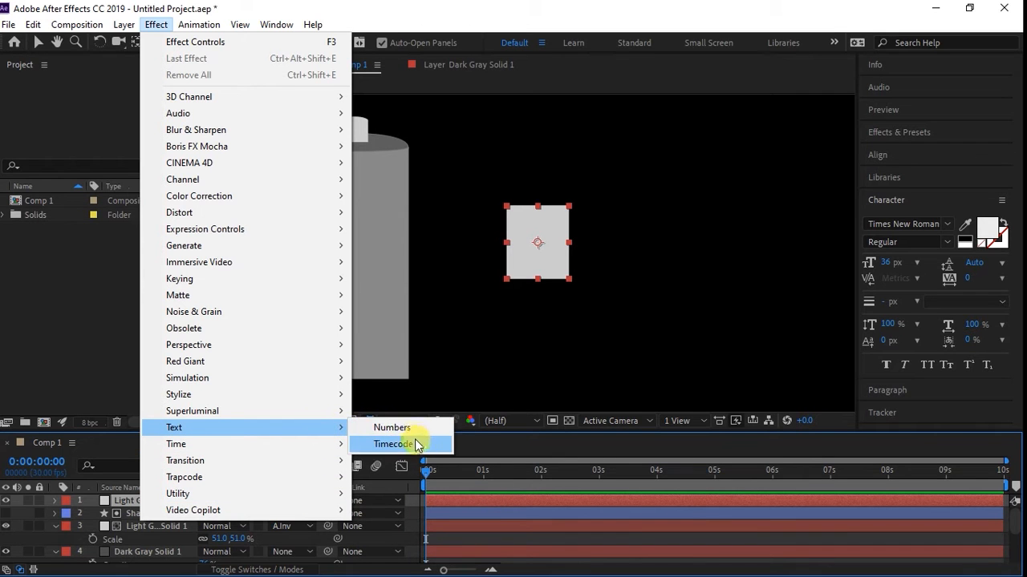
left_click(392, 428)
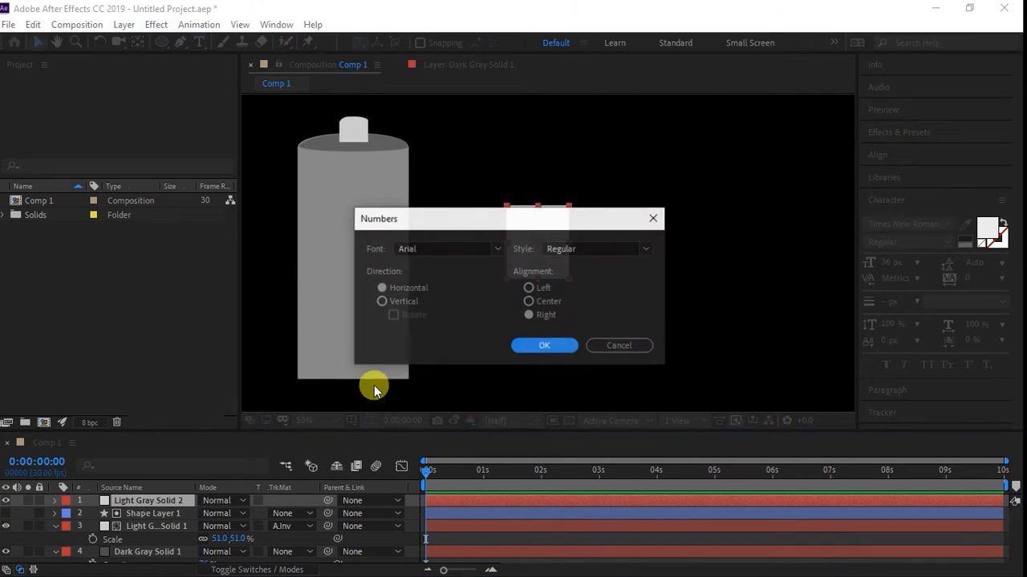
left_click(456, 248)
left_click(497, 250)
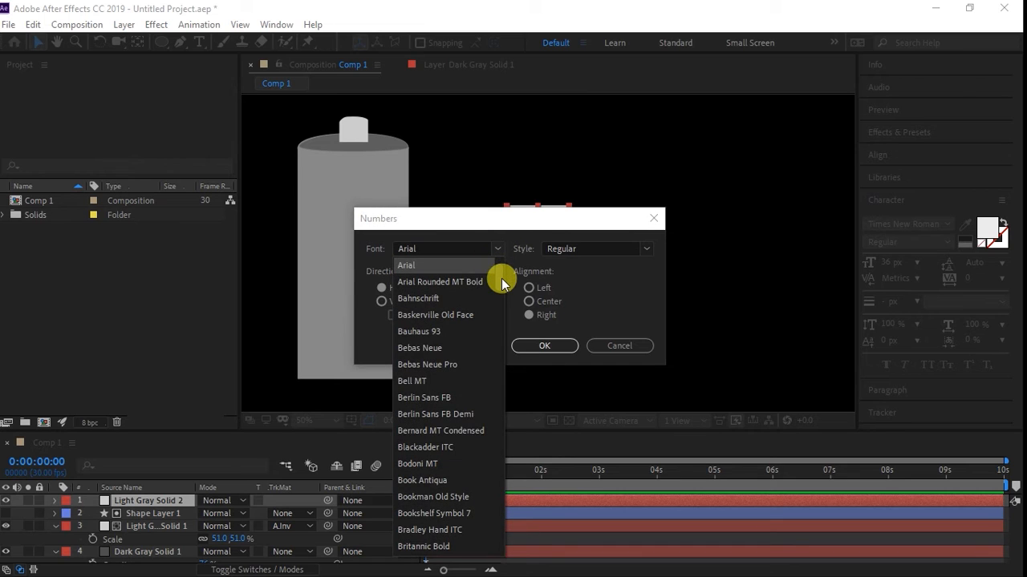
scroll(501, 280, "down", 1)
left_click(438, 315)
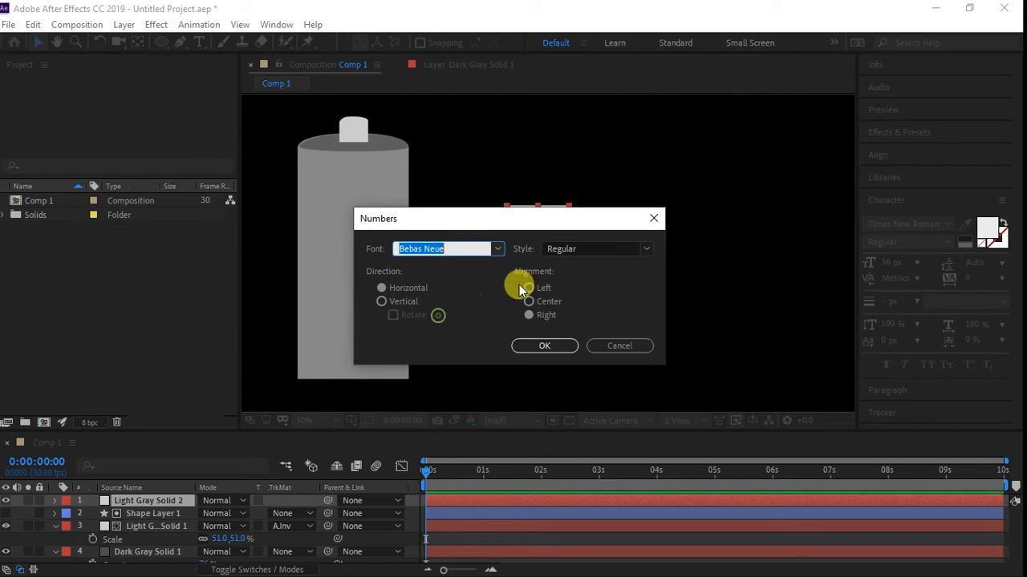
left_click(638, 250)
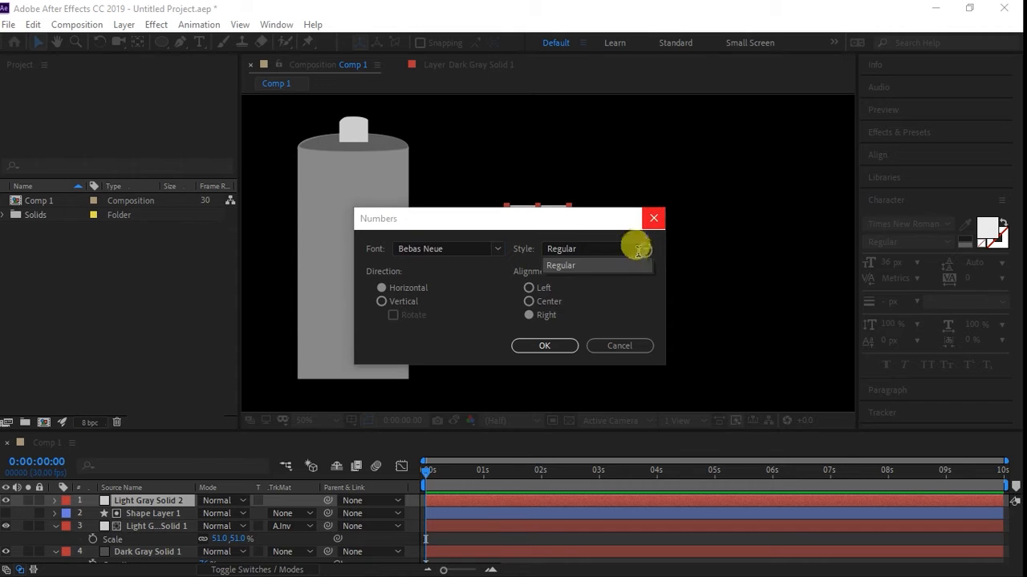
left_click(602, 266)
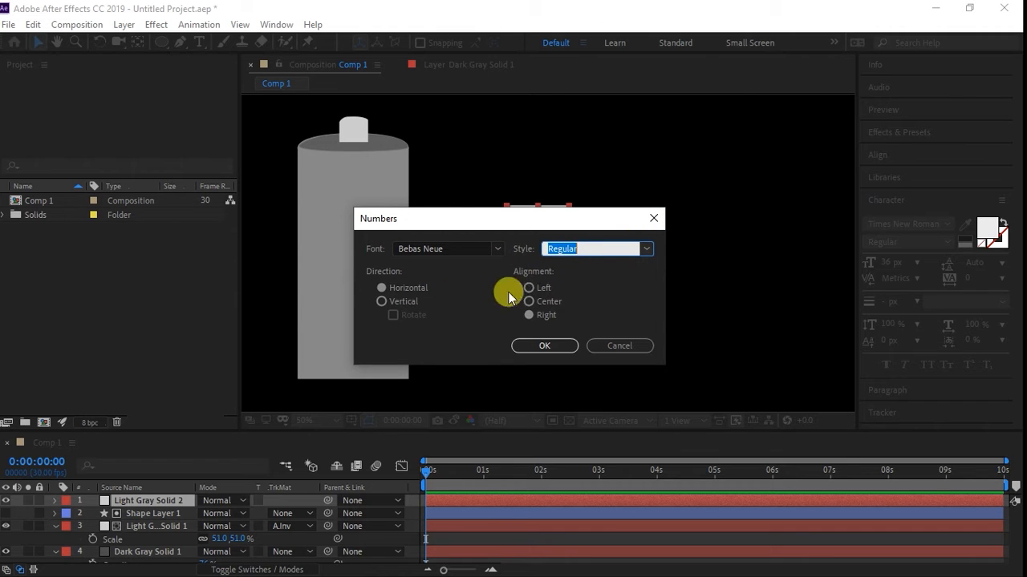
left_click(529, 315)
left_click(543, 346)
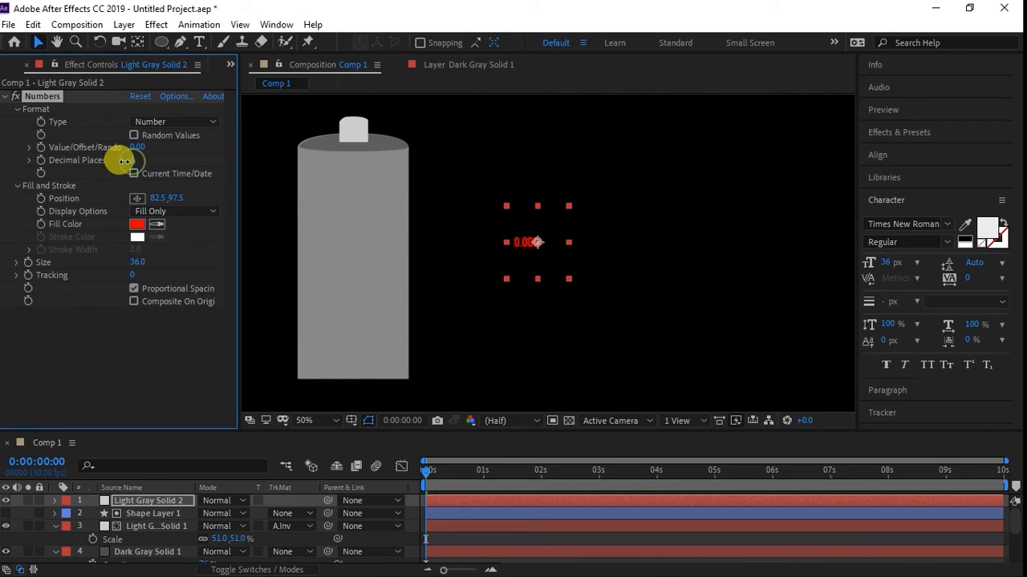
Set the Numbers effect to 0 decimal places and a size of 229
mouse_move(125, 162)
left_mouse_down()
mouse_move(99, 164)
mouse_move(128, 162)
left_mouse_up()
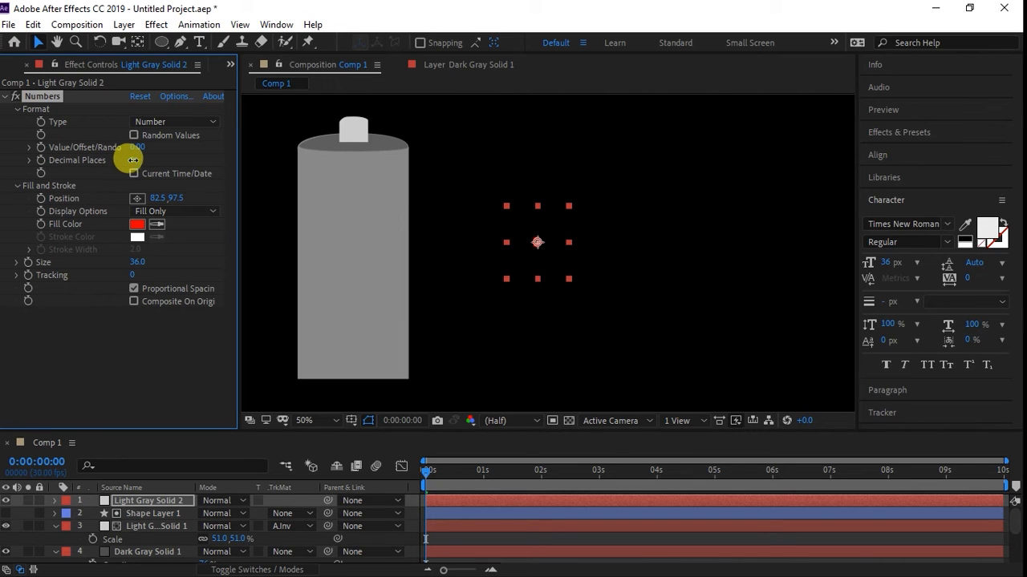
left_click_drag(133, 160, 167, 165)
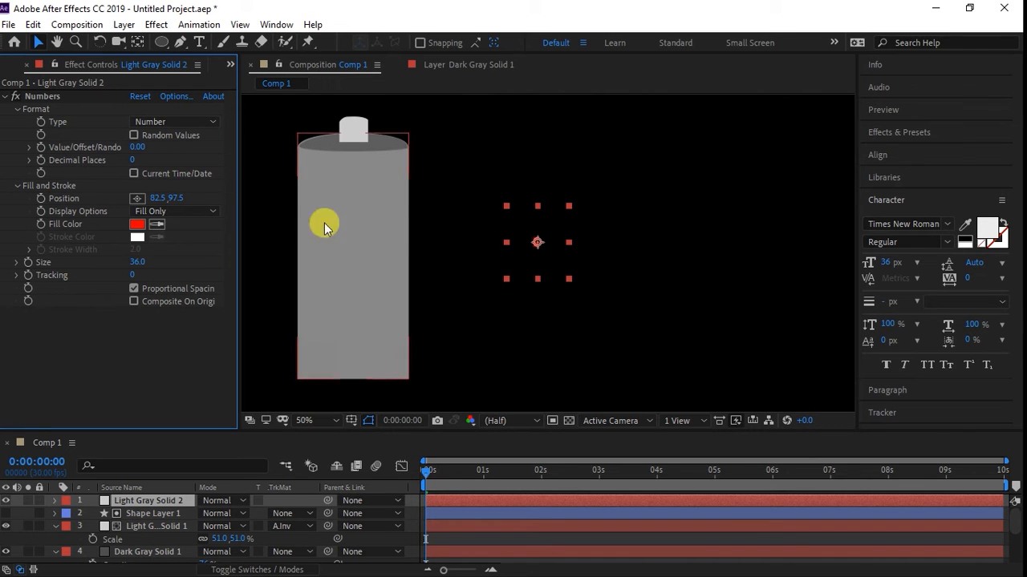
left_click_drag(136, 263, 295, 274)
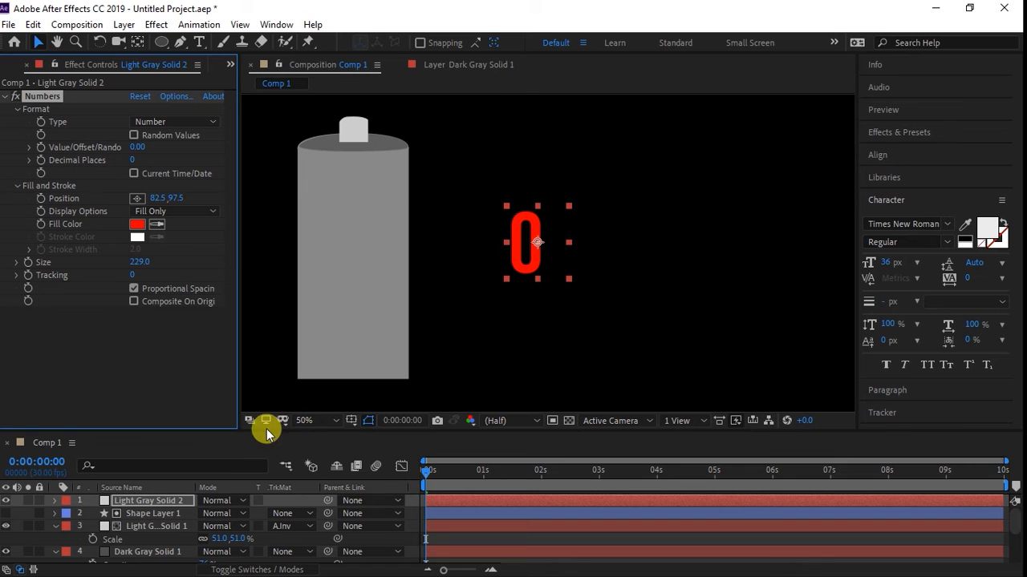
Enlarge the timeline area and check the number layer's solid width and height in its settings
left_click_drag(264, 431, 268, 386)
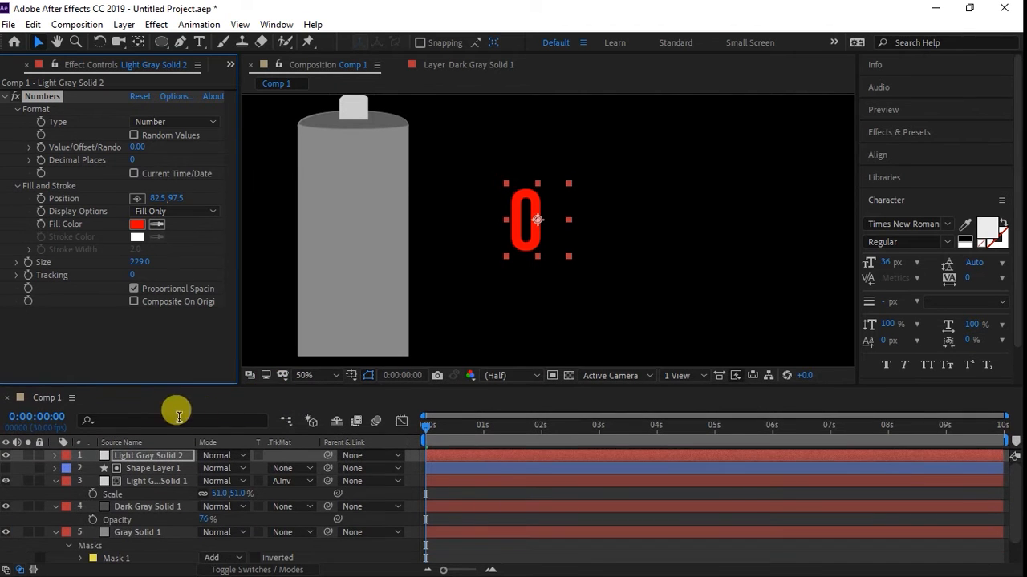
left_click(103, 454)
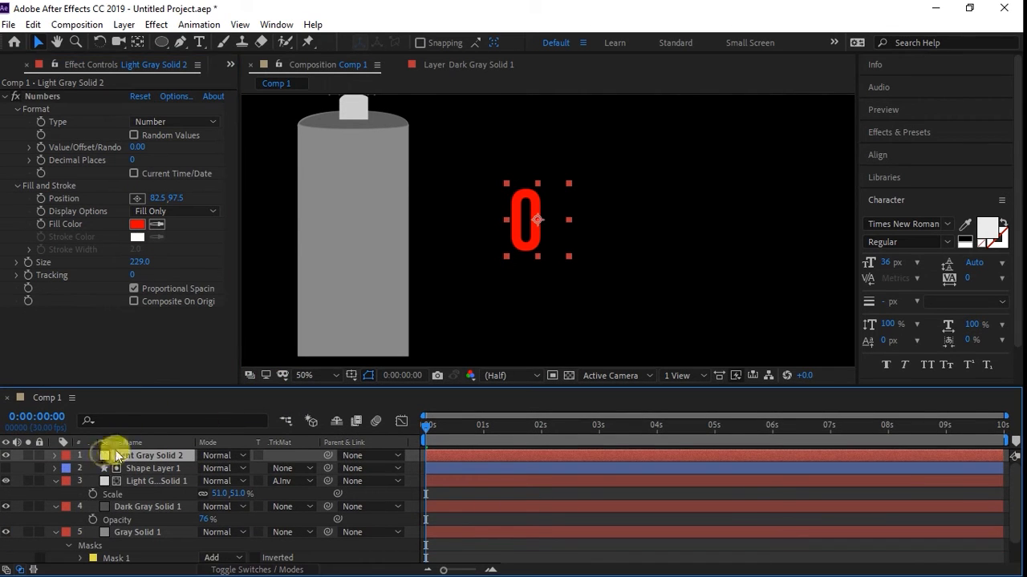
left_click(124, 24)
left_click(149, 56)
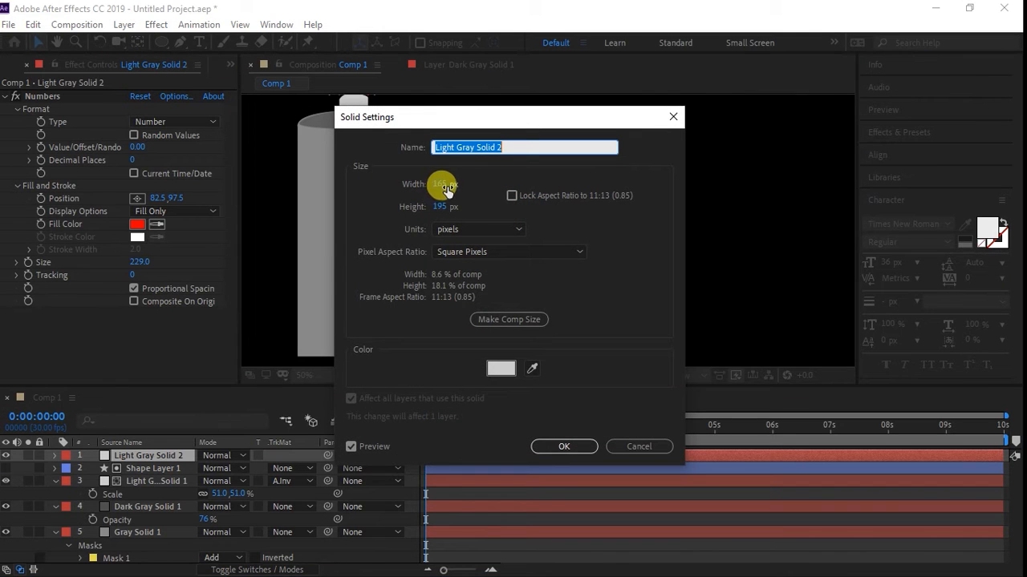
left_click(669, 125)
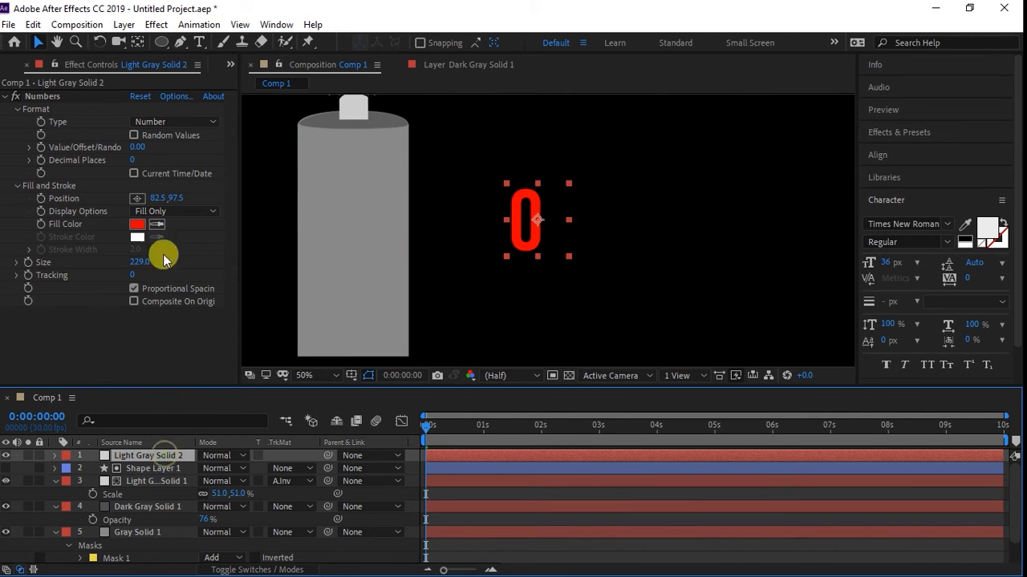
Increase the number's size to 562 and enable Collapse Transformations and 3D for its layer
left_click_drag(139, 262, 188, 259)
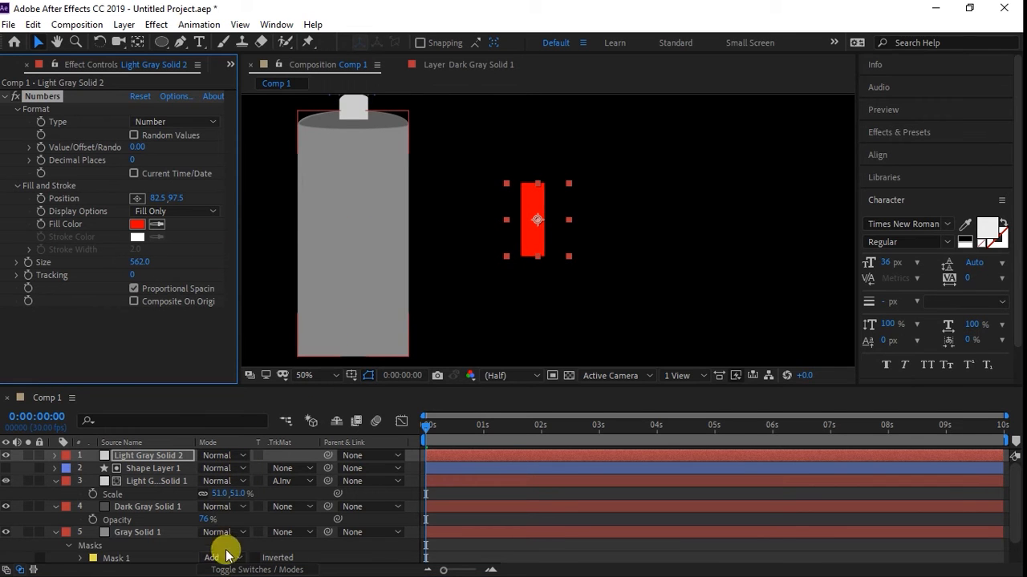
left_click(6, 569)
left_click(339, 457)
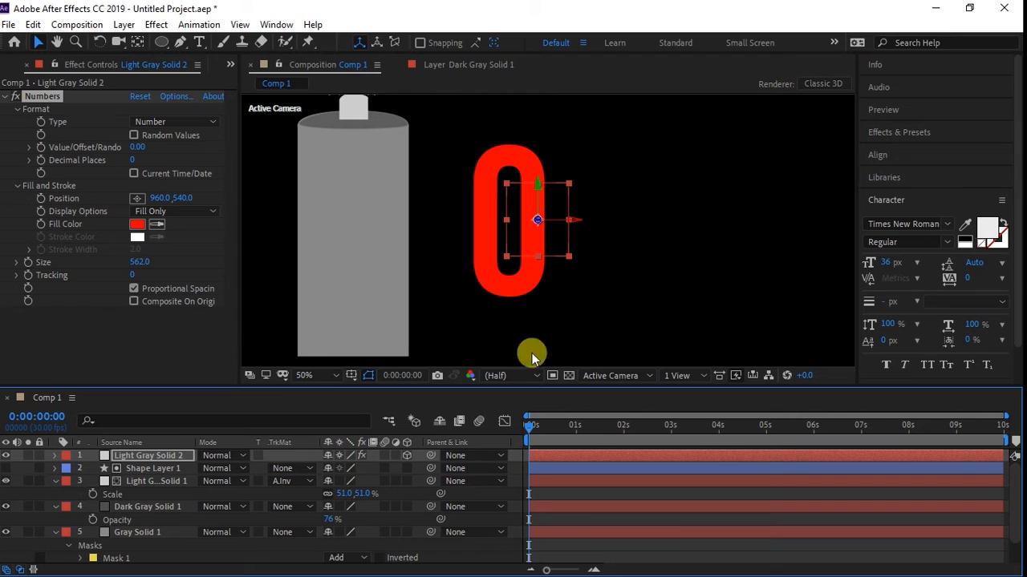
Turn off 3D for the number layer, move its solid farther away from the can, and try shifting the Numbers effect's position
left_click(407, 456)
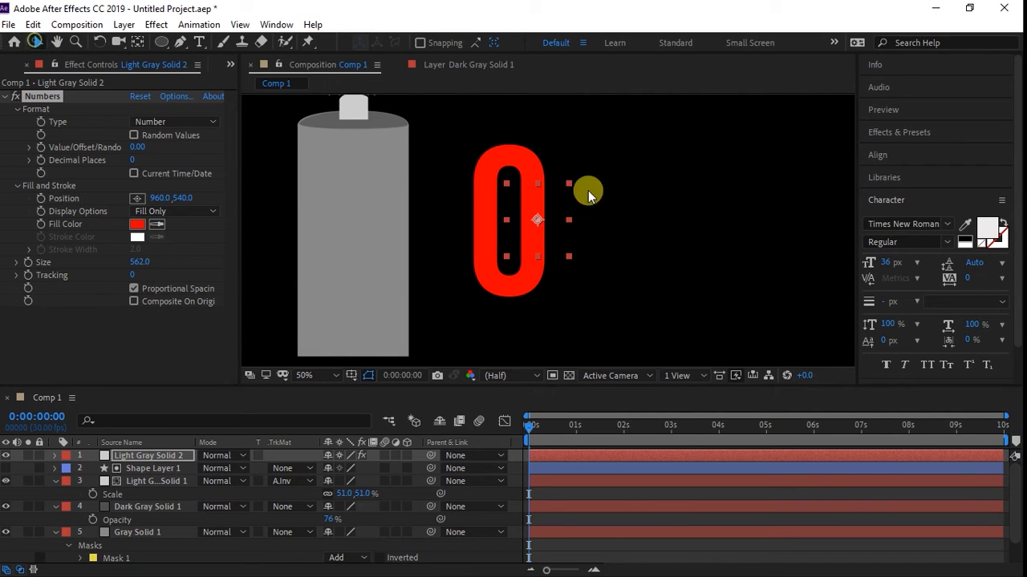
left_click_drag(522, 239, 550, 241)
left_click(511, 263)
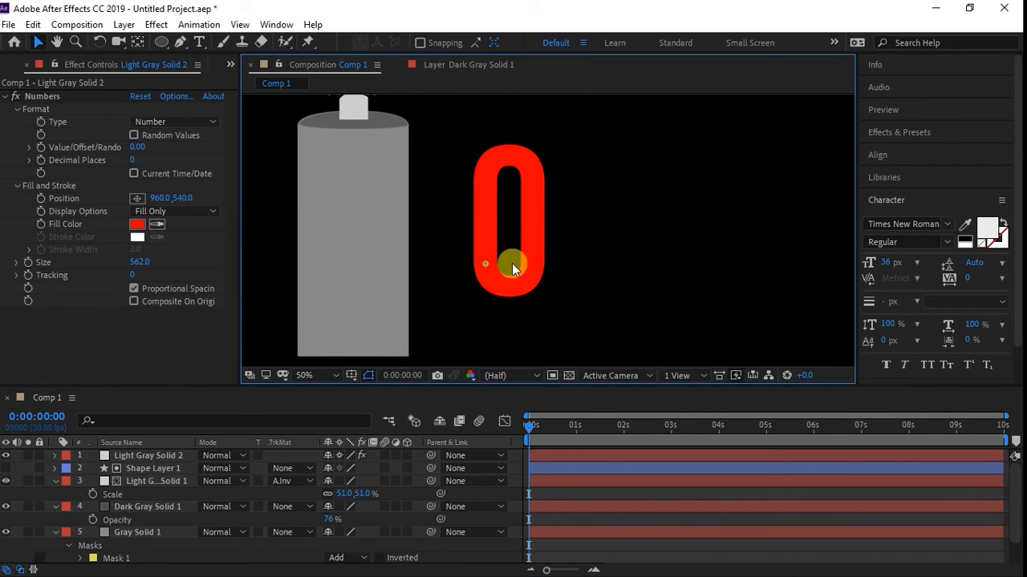
left_click(534, 276)
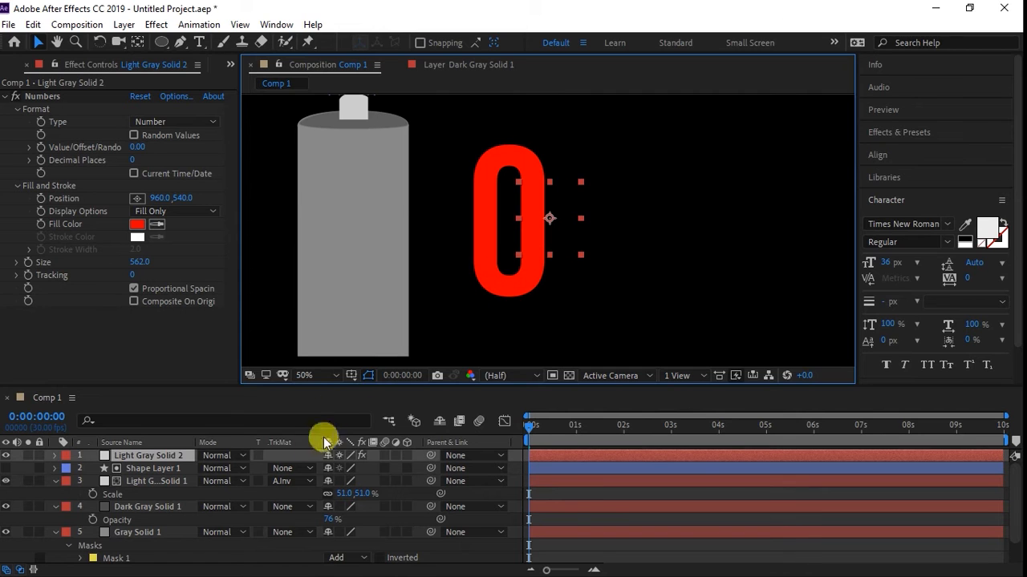
left_click(157, 455)
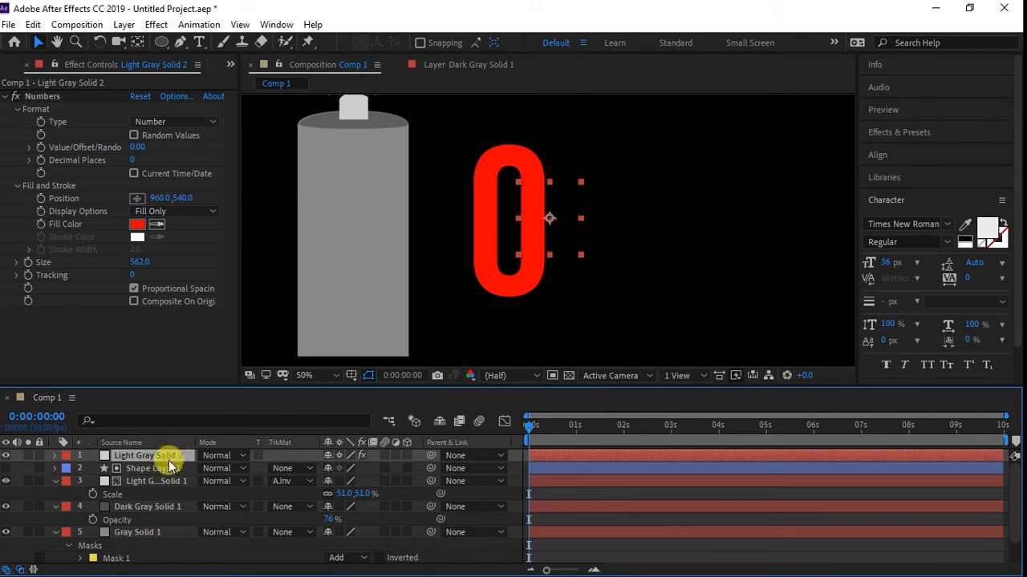
left_click_drag(550, 222, 659, 213)
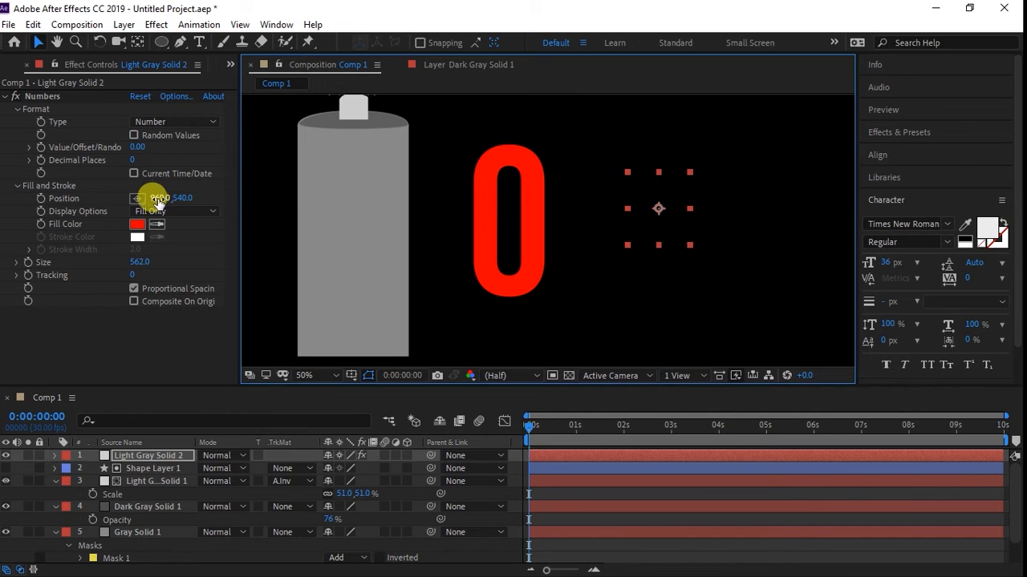
left_click_drag(158, 202, 229, 215)
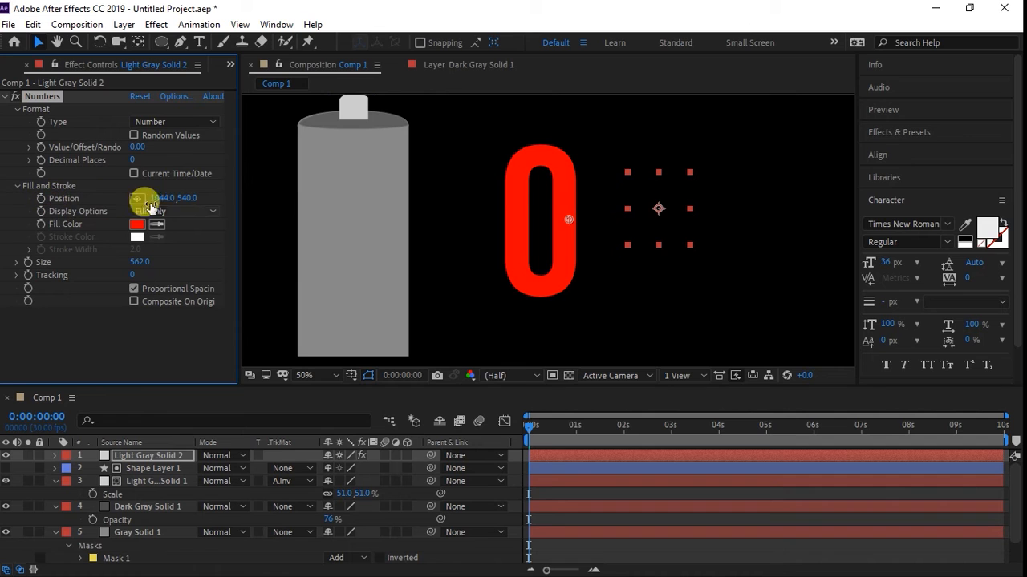
left_click_drag(134, 199, 190, 217)
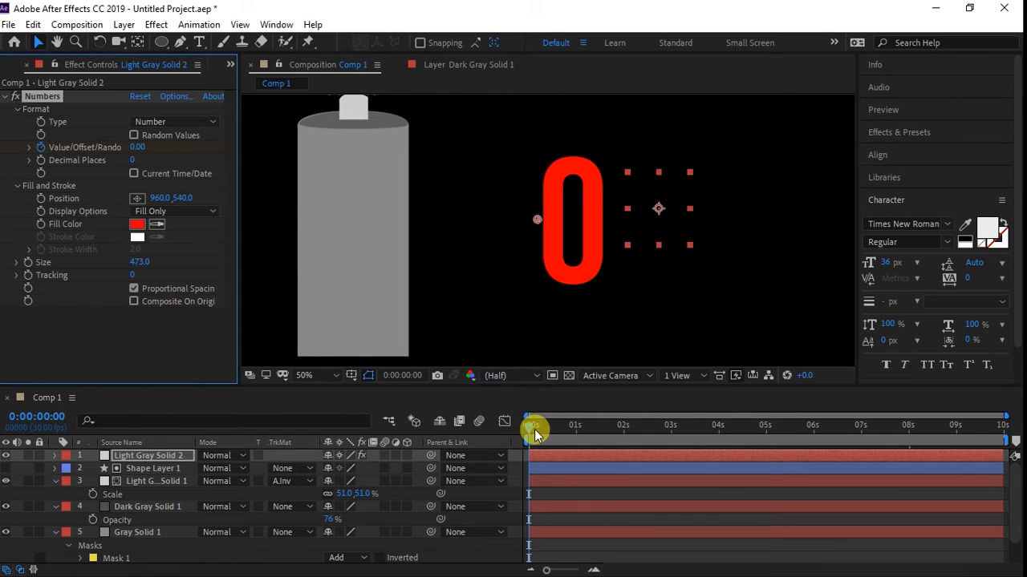
Keyframe the Numbers value at 100 at 0:00:07:29 and return the playhead to the start of the composition
left_click_drag(534, 434, 907, 369)
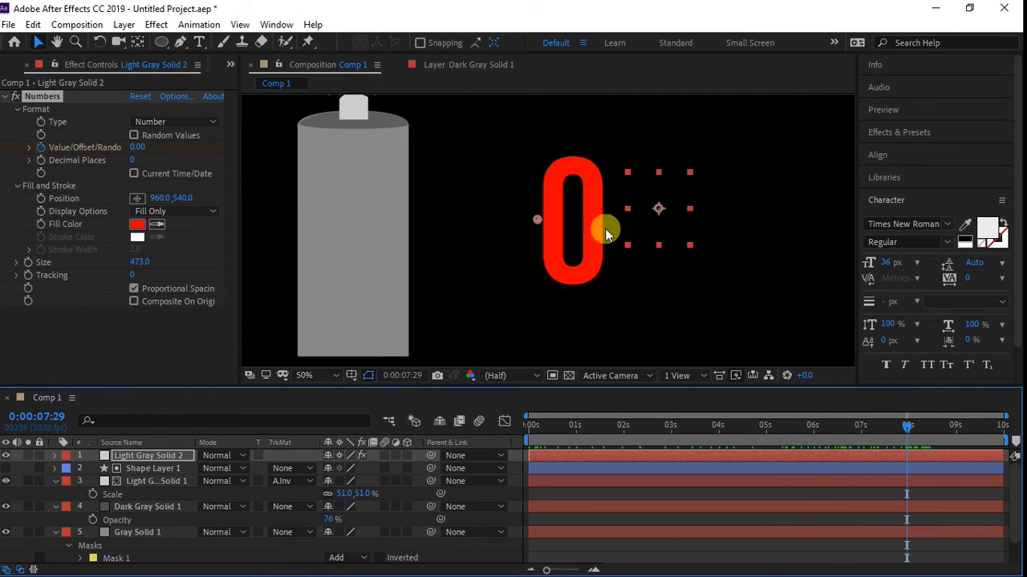
left_click(138, 148)
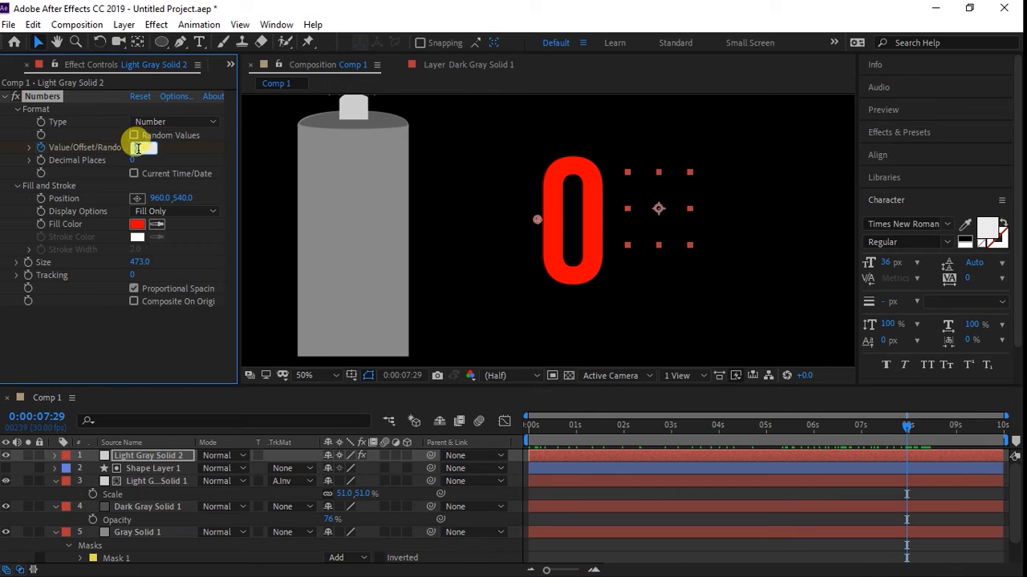
type("100")
key("Return")
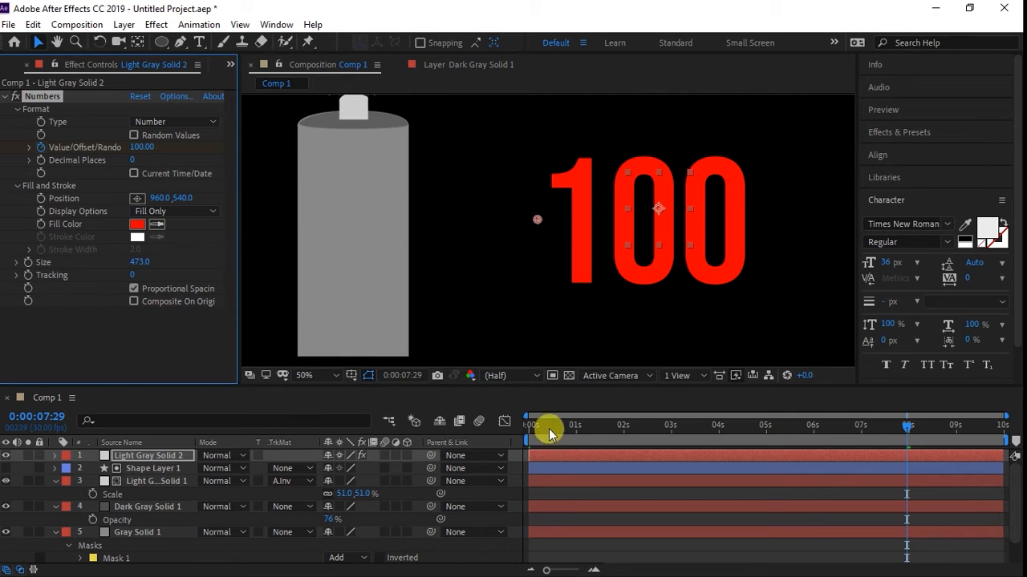
left_click_drag(548, 428, 504, 446)
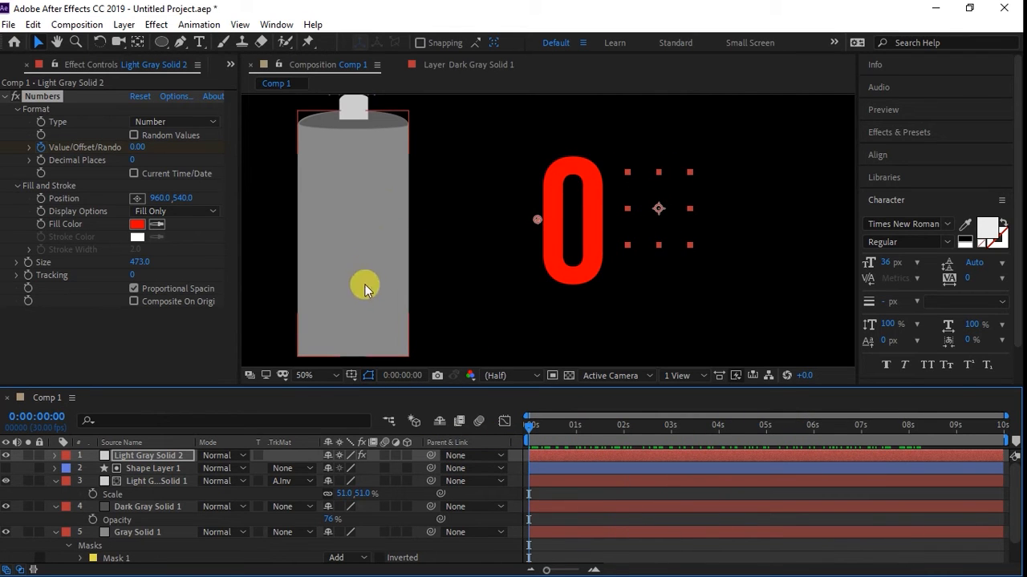
Create a new lime green solid 165 px wide and 195 px high
left_click(123, 25)
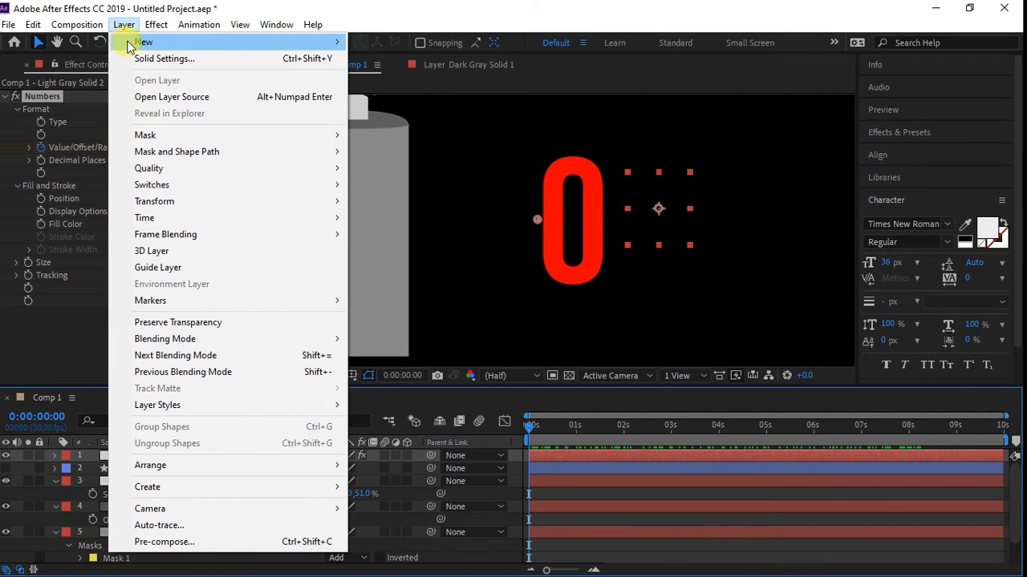
mouse_move(275, 41)
left_click(396, 58)
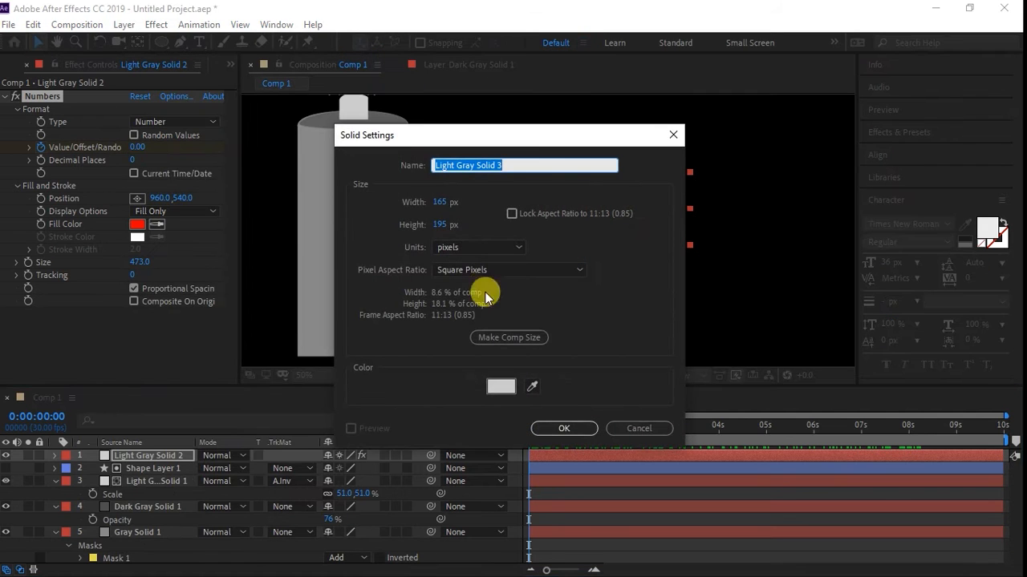
left_click(500, 384)
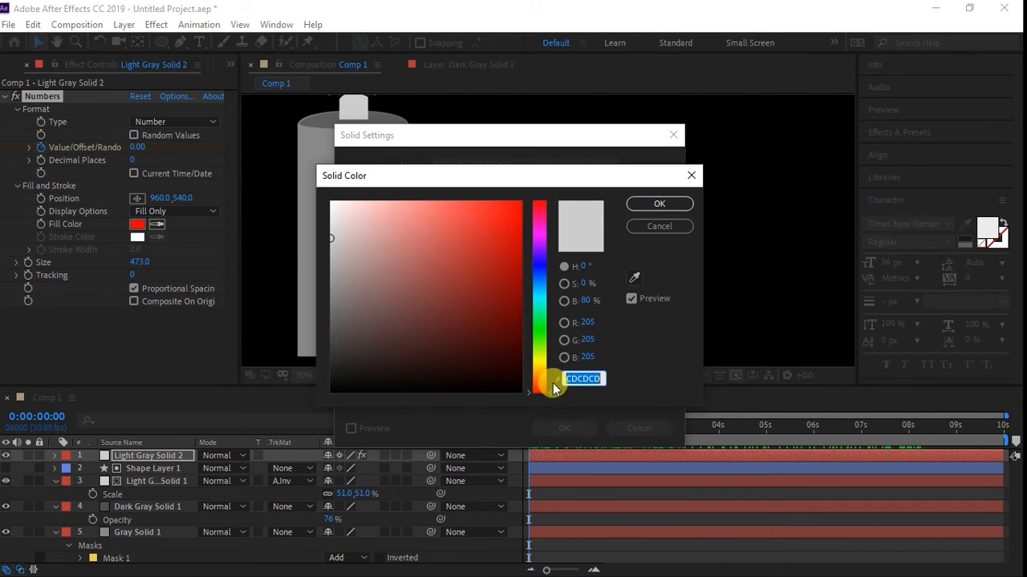
left_click_drag(538, 330, 539, 336)
left_click_drag(492, 286, 501, 193)
left_click(659, 204)
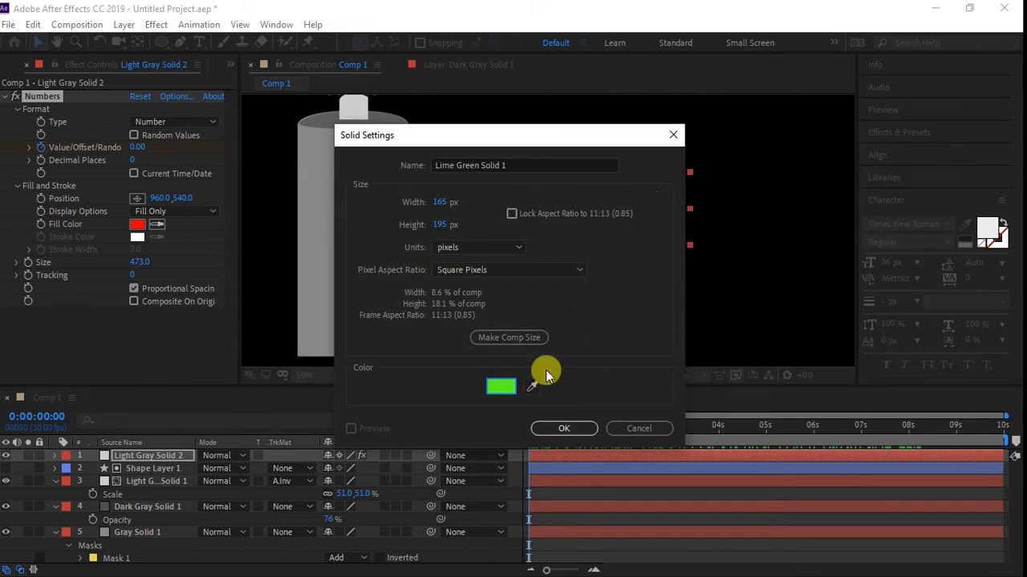
left_click(560, 428)
Place the lime green solid over the can's body and stretch it to cover almost the full body, slightly wider than the can
left_click_drag(524, 252, 374, 270)
left_click_drag(325, 192, 366, 211)
mouse_move(415, 292)
left_mouse_down()
mouse_move(424, 337)
mouse_move(417, 301)
mouse_move(406, 313)
mouse_move(416, 298)
left_mouse_up()
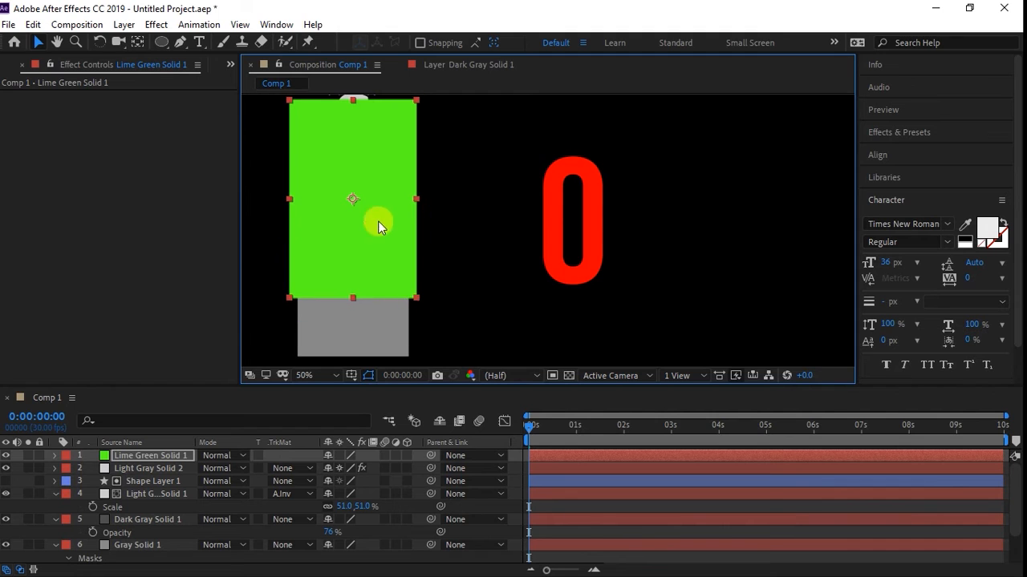
left_click_drag(378, 222, 368, 243)
left_click_drag(355, 329, 357, 343)
left_click_drag(369, 285, 368, 298)
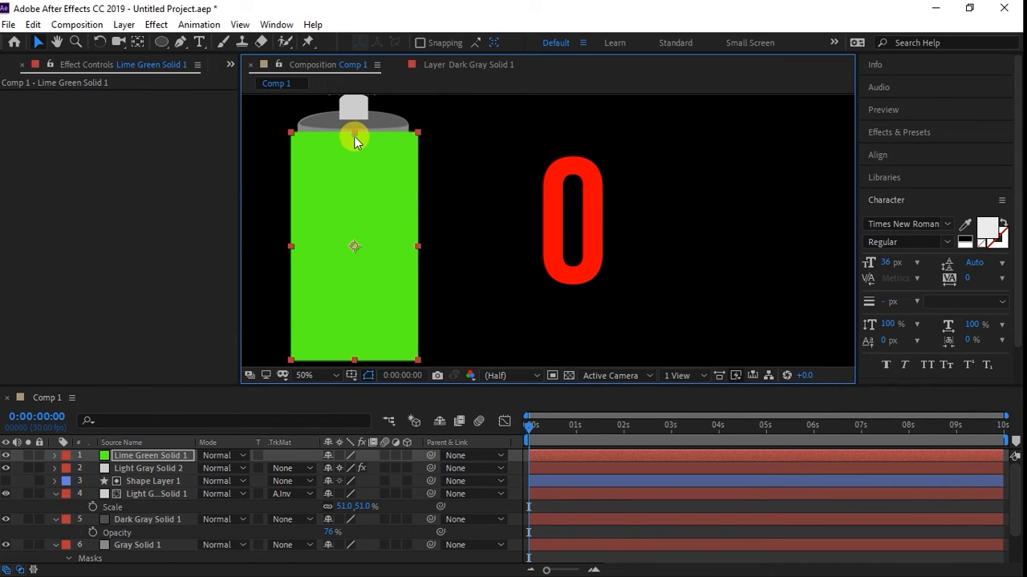
left_click_drag(354, 137, 354, 144)
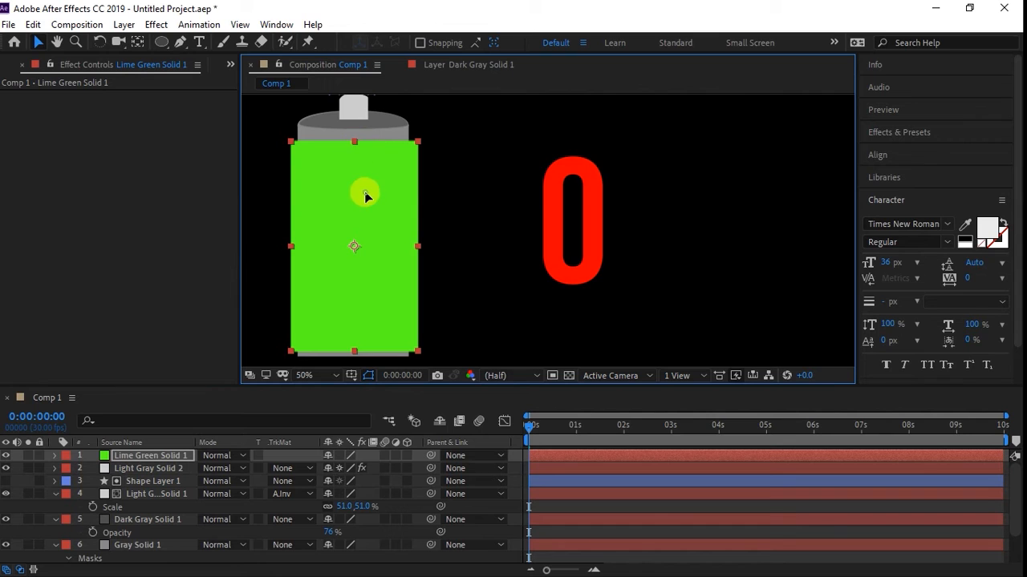
left_click_drag(364, 190, 365, 190)
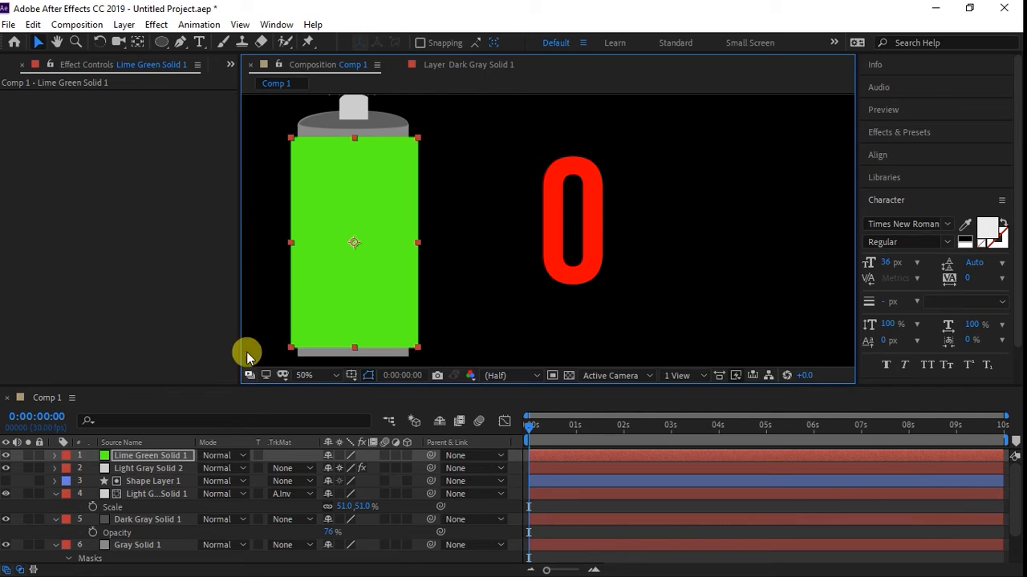
Draw a closed four-point Pen mask around the lime green solid, slightly outside its edges, at the start of the composition
left_click(180, 44)
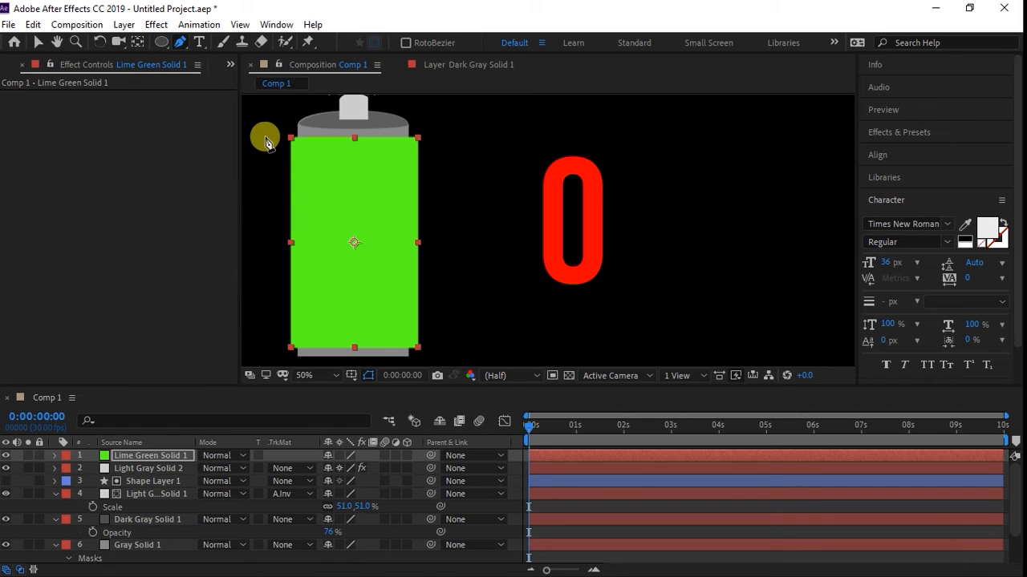
key("space")
key("space")
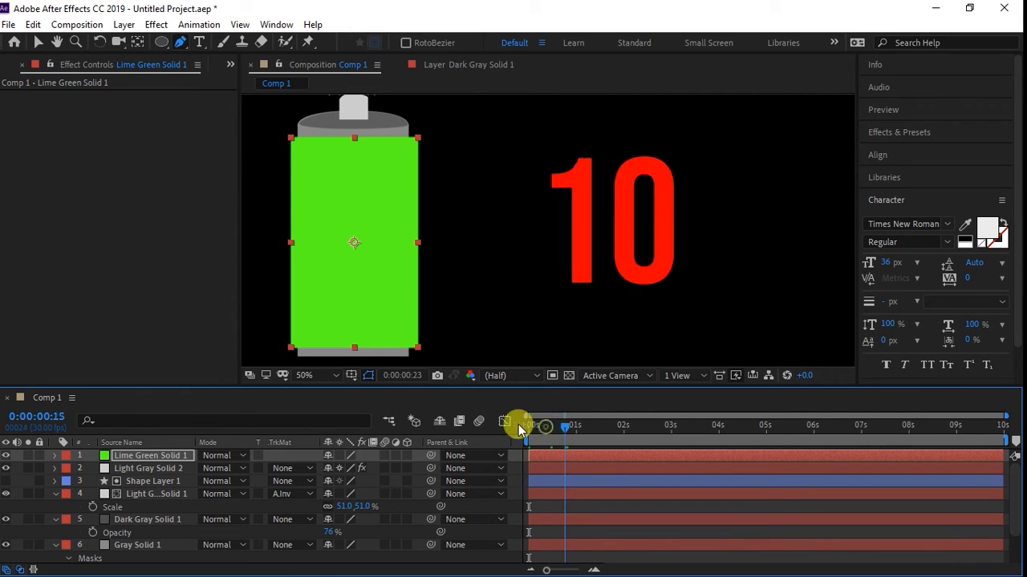
left_click(268, 125)
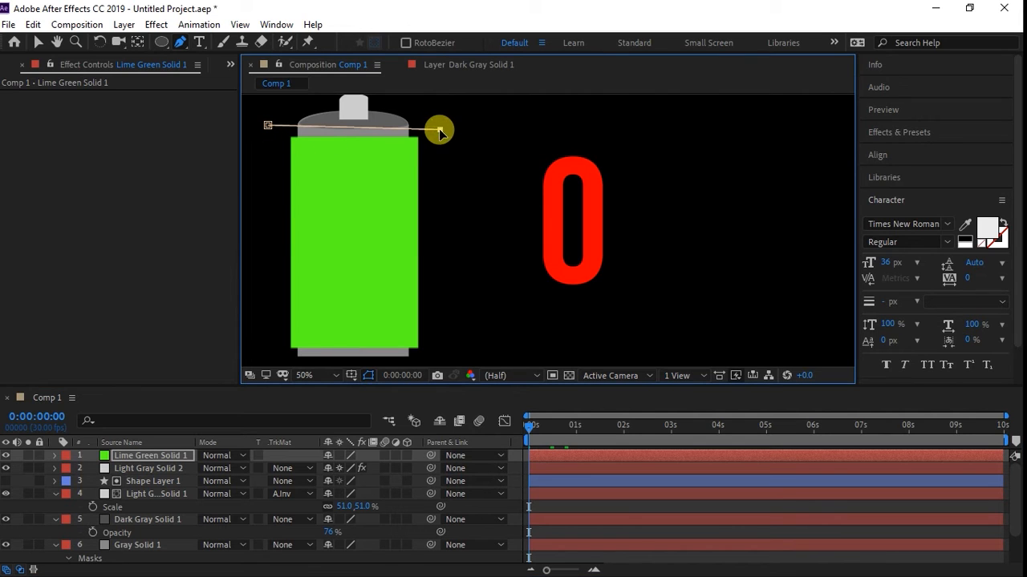
left_click(438, 350)
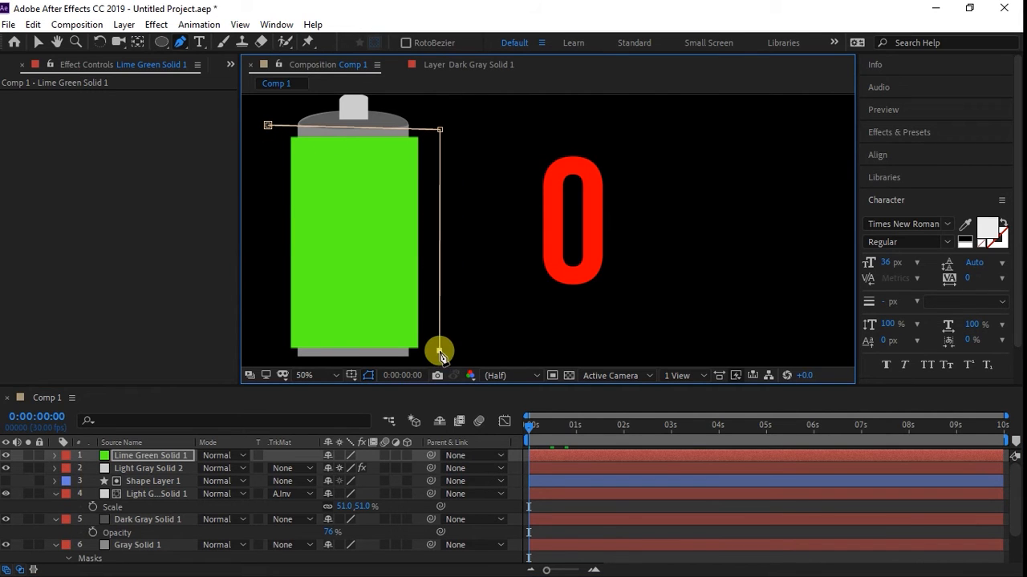
left_click(274, 362)
left_click(268, 126)
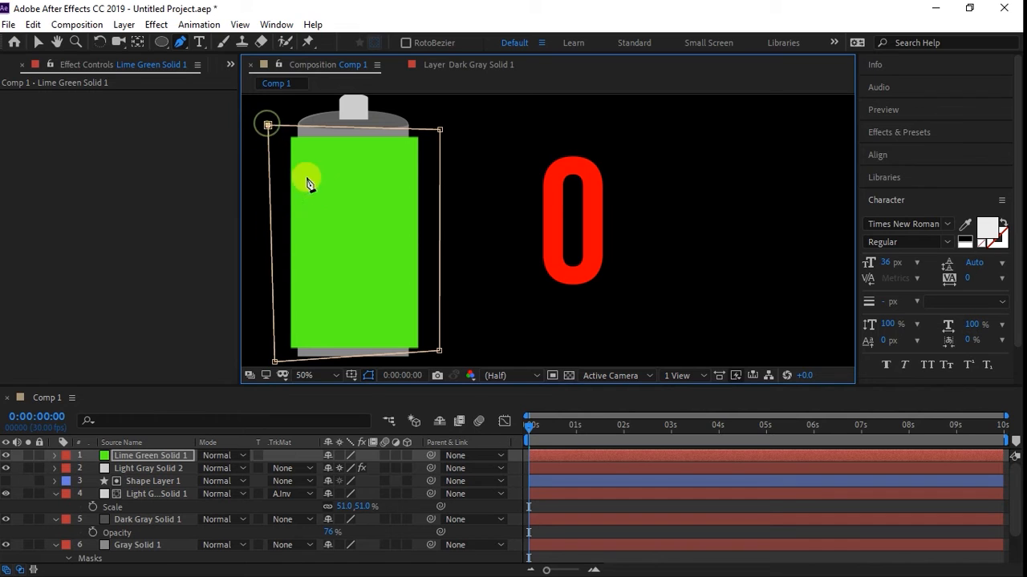
Reveal the lime green solid's Mask Path property and start keyframing it at 0:00:00:00
left_click(56, 455)
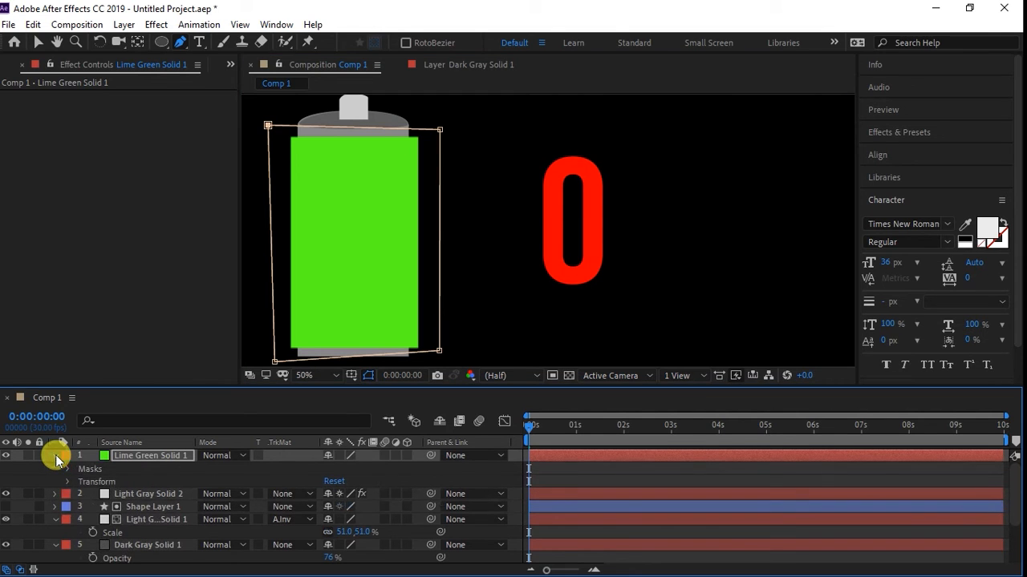
left_click(69, 470)
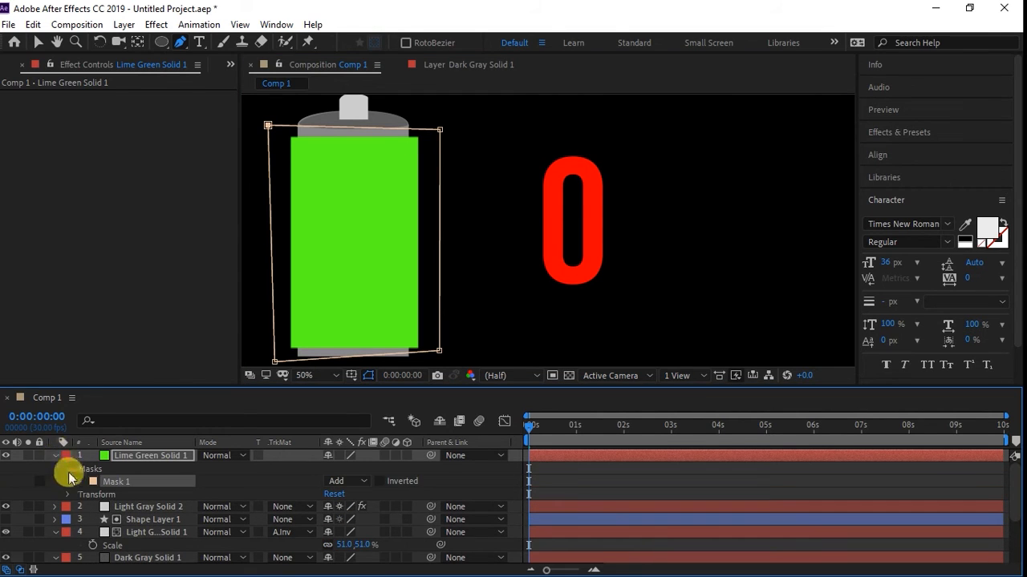
left_click(80, 479)
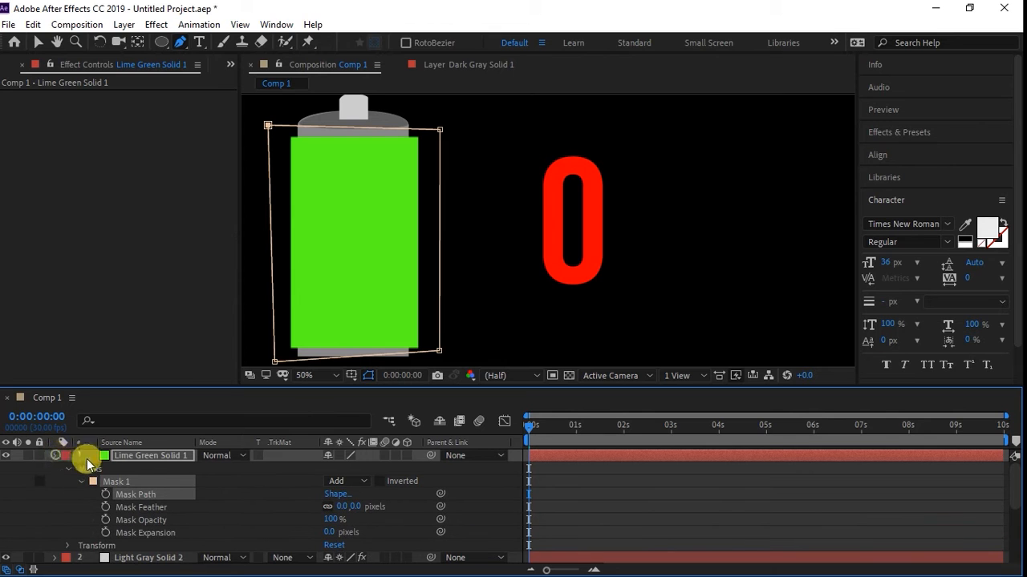
left_click(55, 456)
left_click(123, 458)
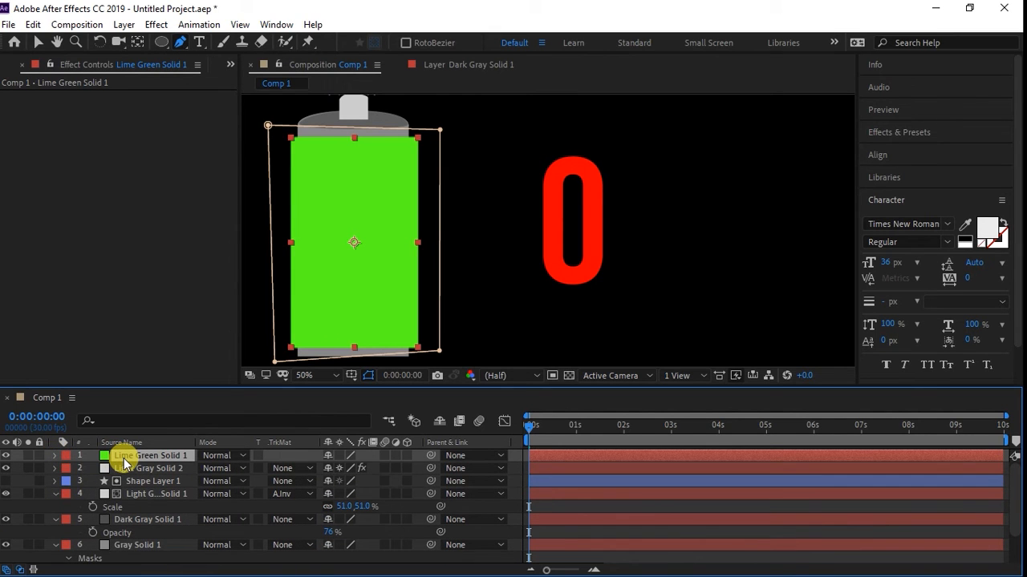
key("m")
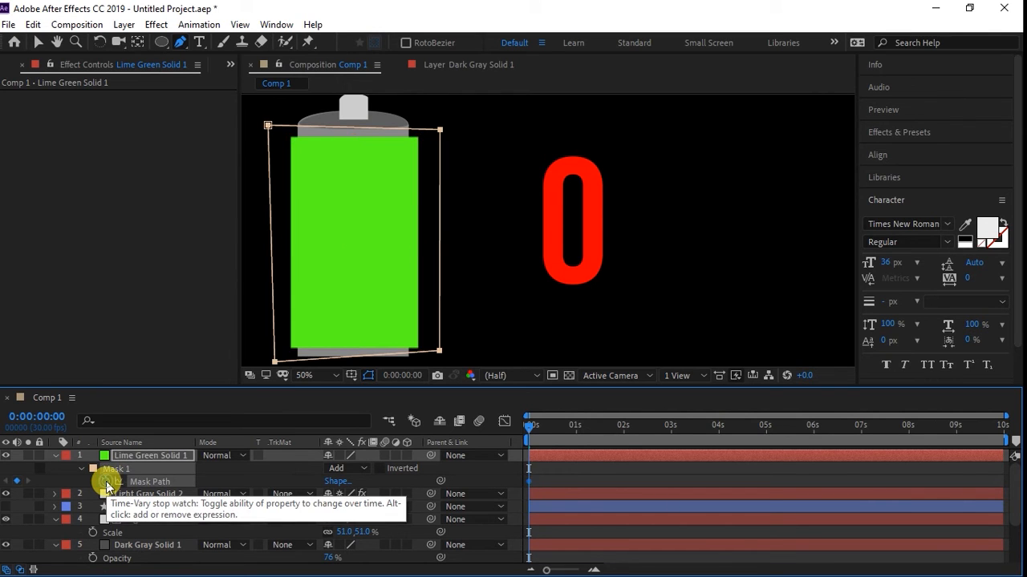
left_click(106, 481)
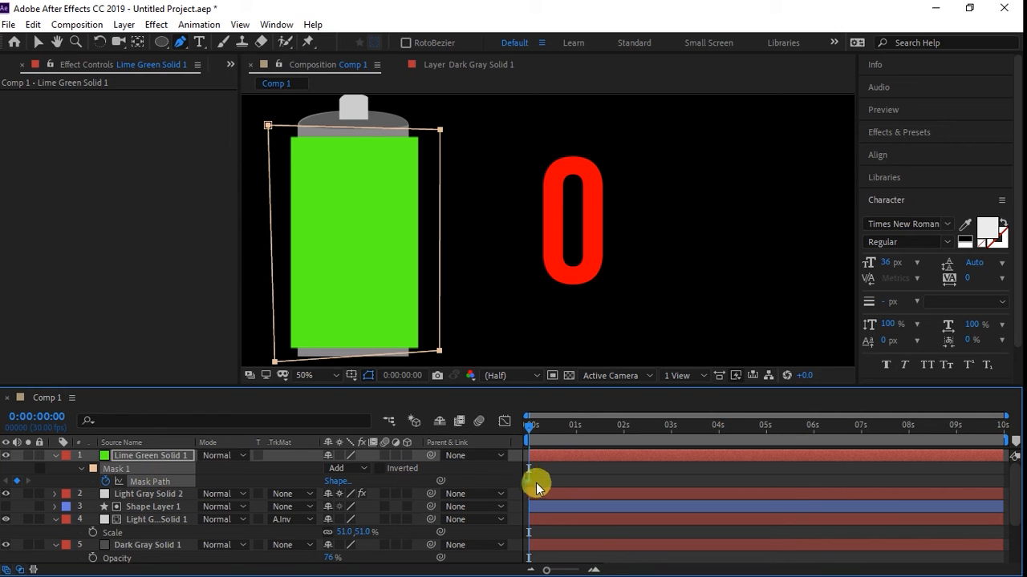
Replace the Mask Path keyframe with one at 0:00:08:01 and return the playhead to 0:00:00:00
left_click_drag(548, 437, 910, 397)
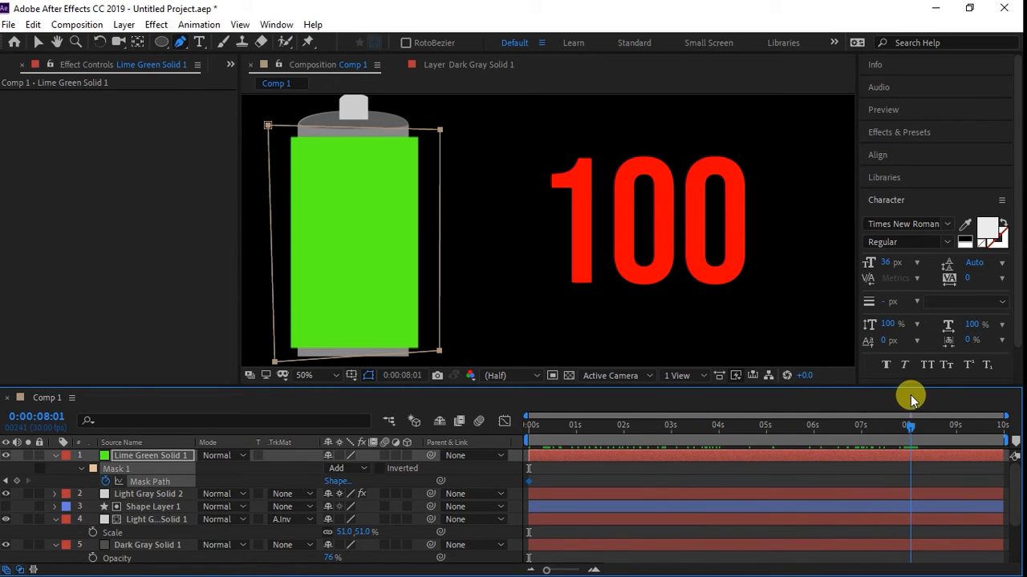
left_click(106, 481)
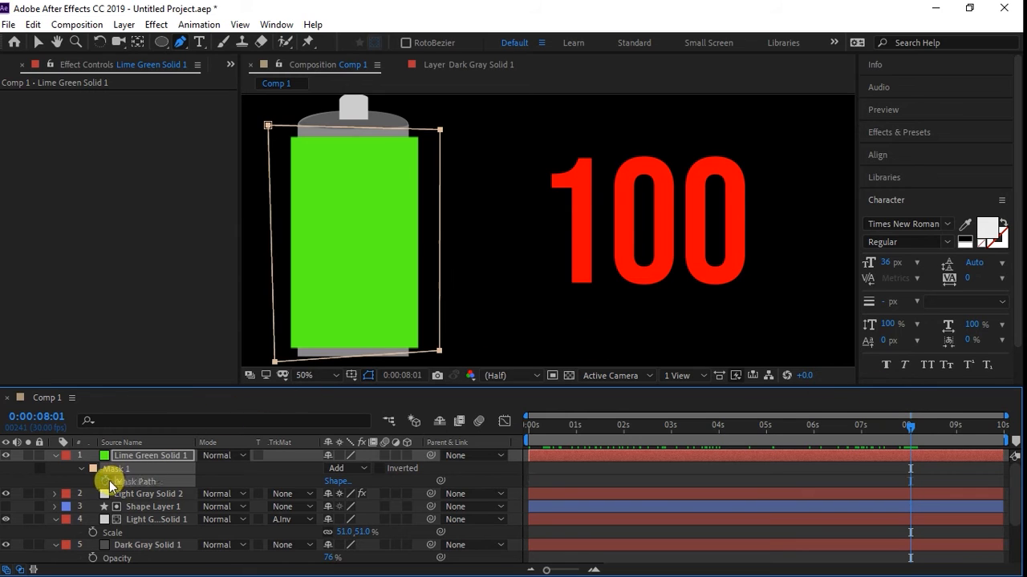
left_click(108, 480)
left_click_drag(569, 429, 527, 430)
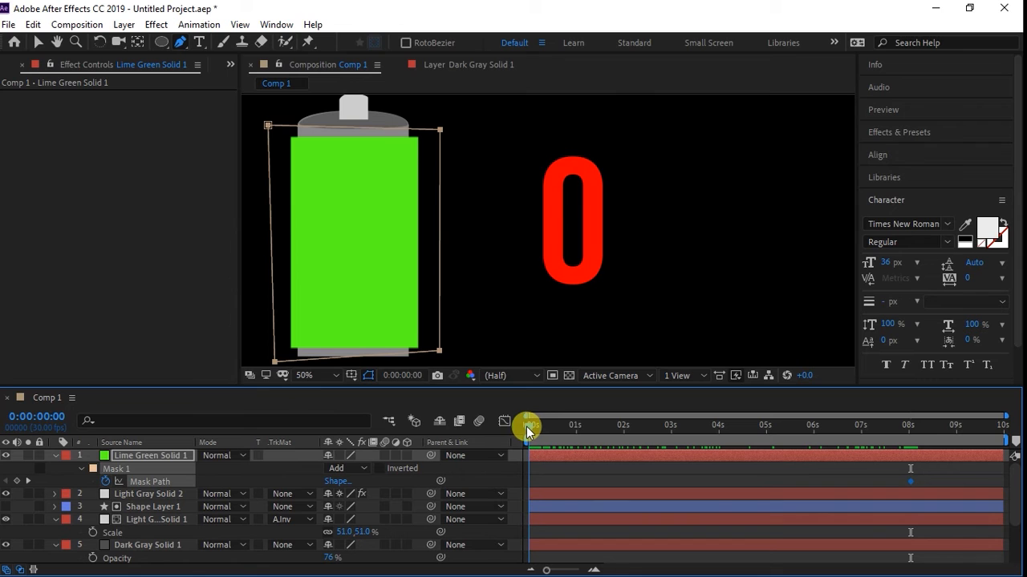
left_click(270, 129)
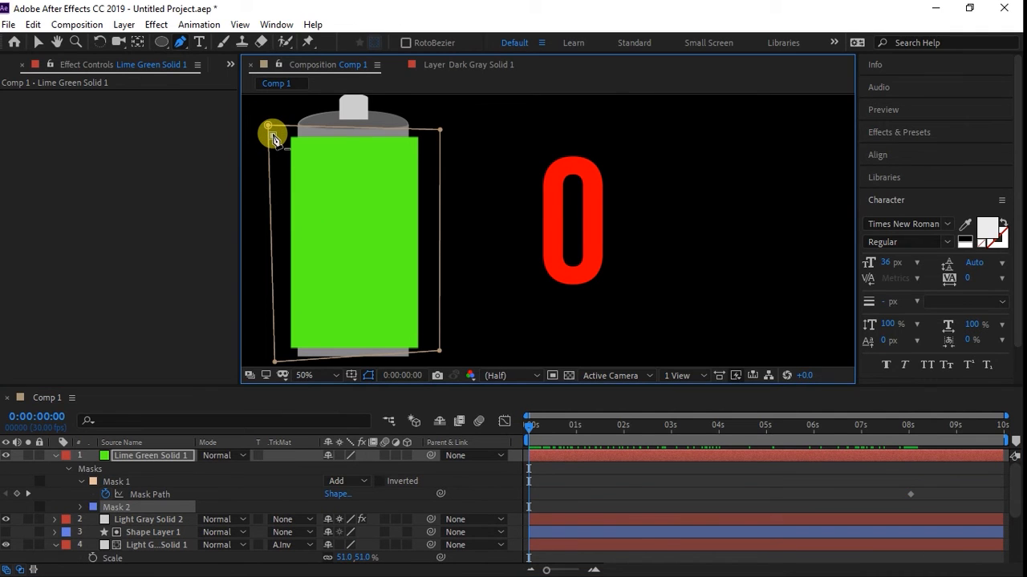
key("ctrl+z")
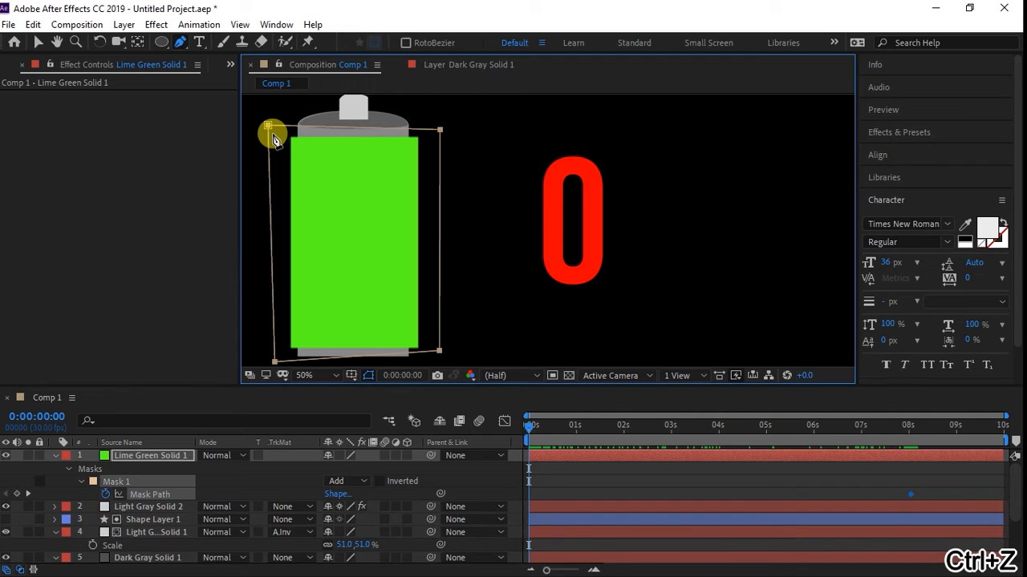
Move the lime green mask's two upper points down to the can's base at 0:00:00:00, and scrub the timeline to check the fill
left_click(38, 41)
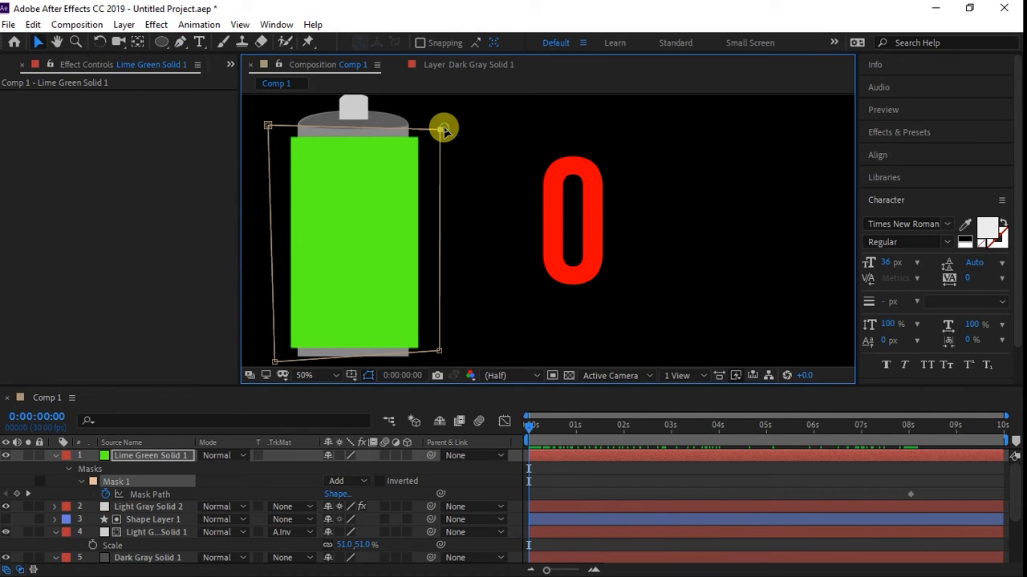
left_click_drag(440, 129, 337, 351)
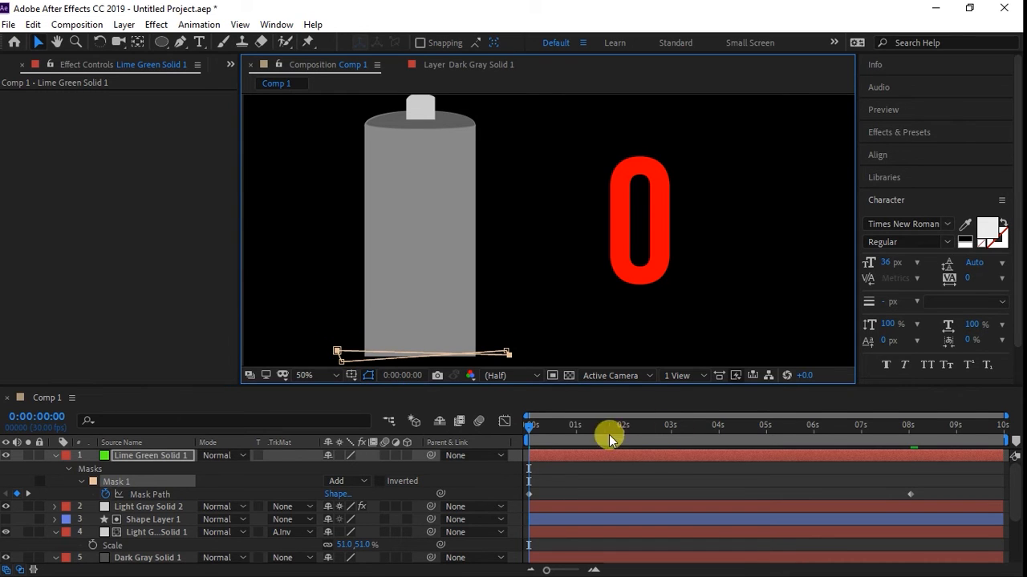
left_click_drag(535, 431, 915, 437)
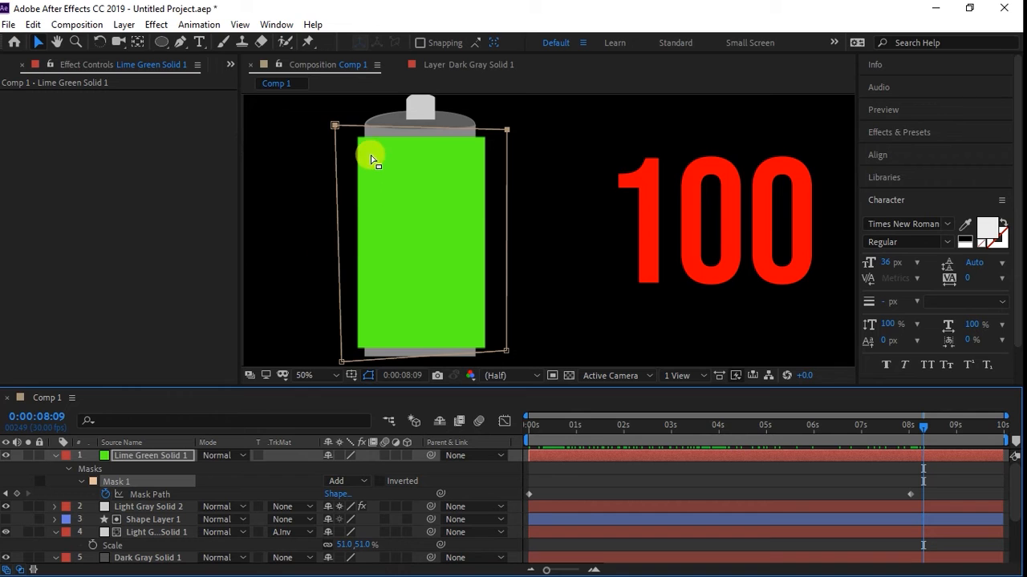
Examine how the lime green solid's upper corners and sides fit against the can's body
scroll(368, 153, "up", 1)
left_click_drag(355, 153, 428, 360)
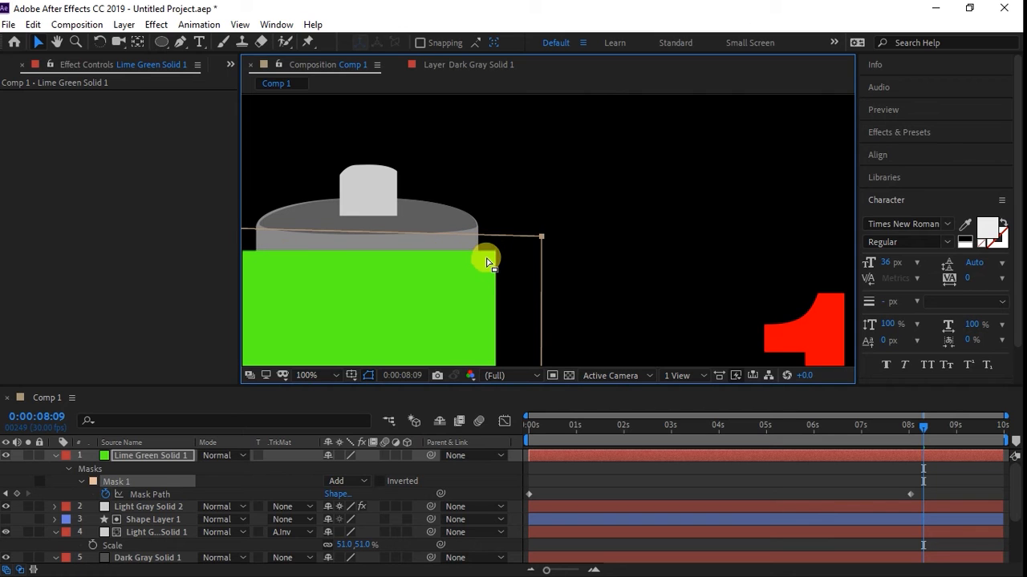
scroll(419, 268, "down", 1)
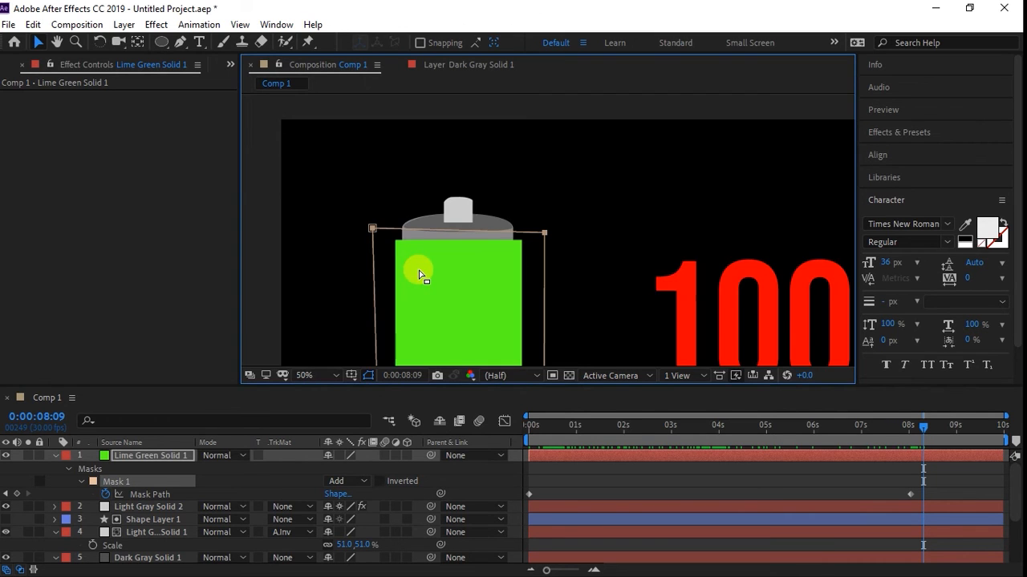
scroll(394, 245, "up", 1)
left_click_drag(402, 281, 538, 225)
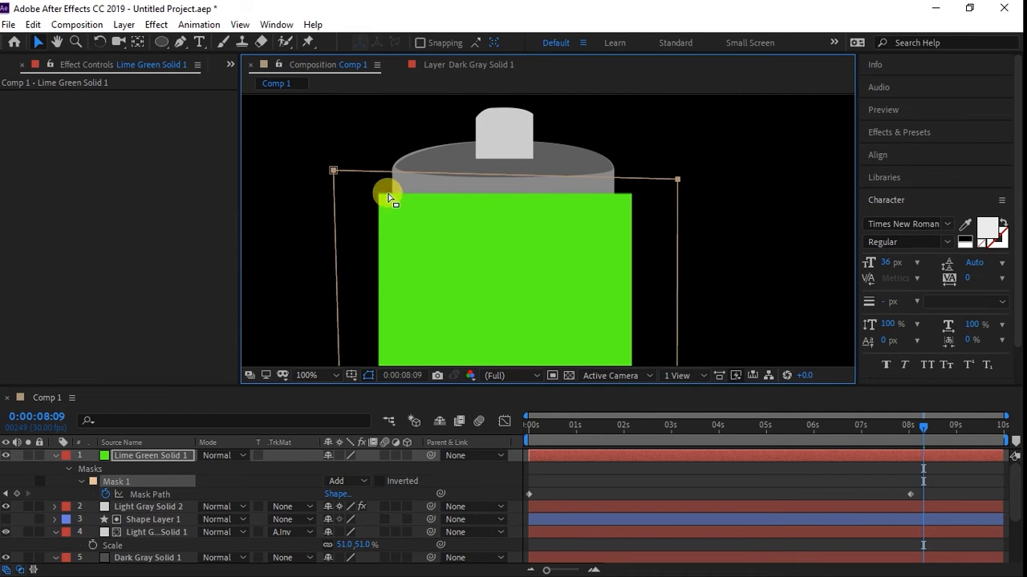
scroll(539, 217, "down", 2)
left_click_drag(534, 259, 394, 161)
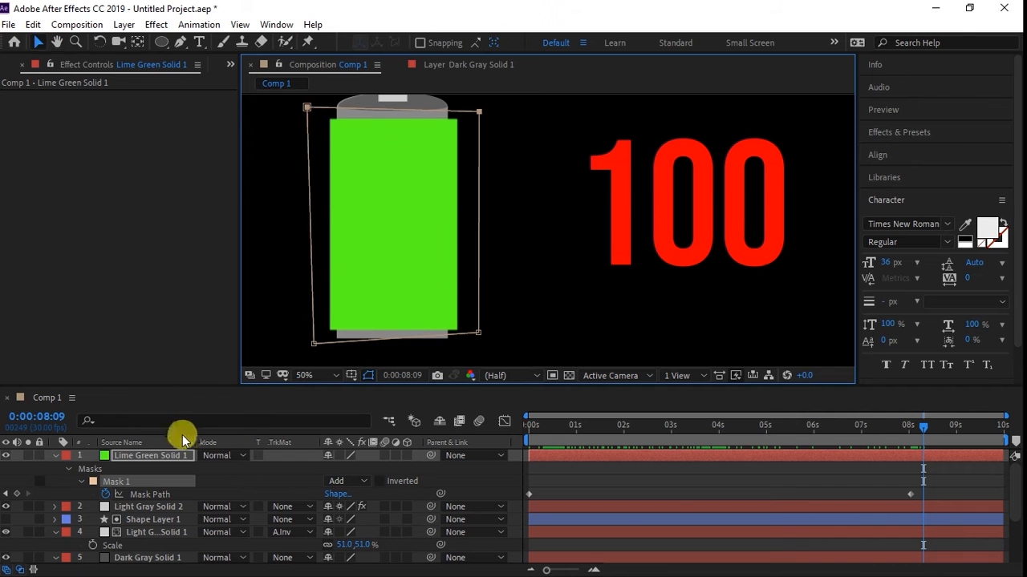
Duplicate the Gray Solid 1 body layer and move the copy to the top of the layer stack
scroll(156, 532, "down", 1)
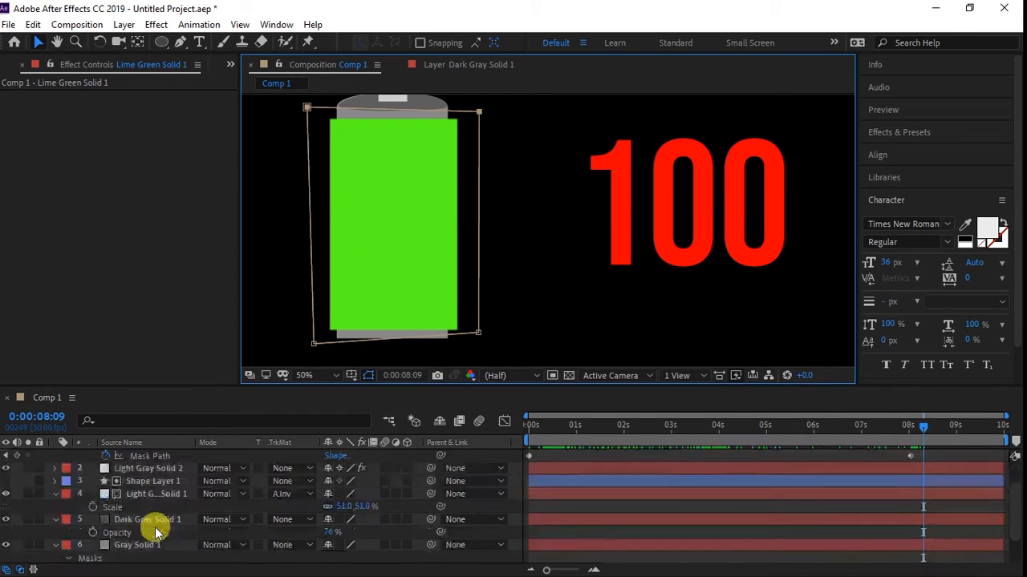
scroll(133, 532, "down", 1)
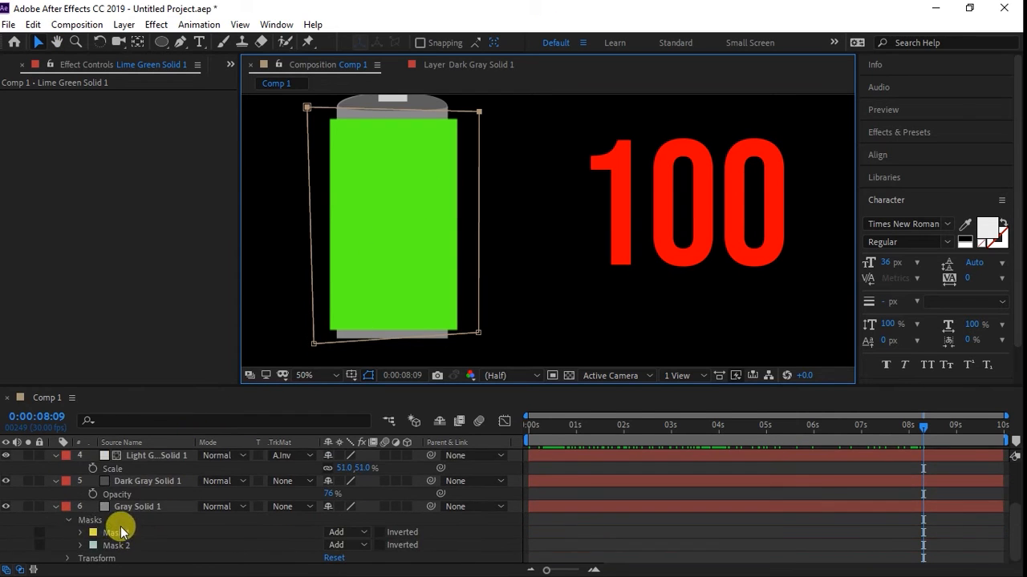
left_click(6, 508)
left_click(7, 507)
left_click(6, 507)
left_click(6, 508)
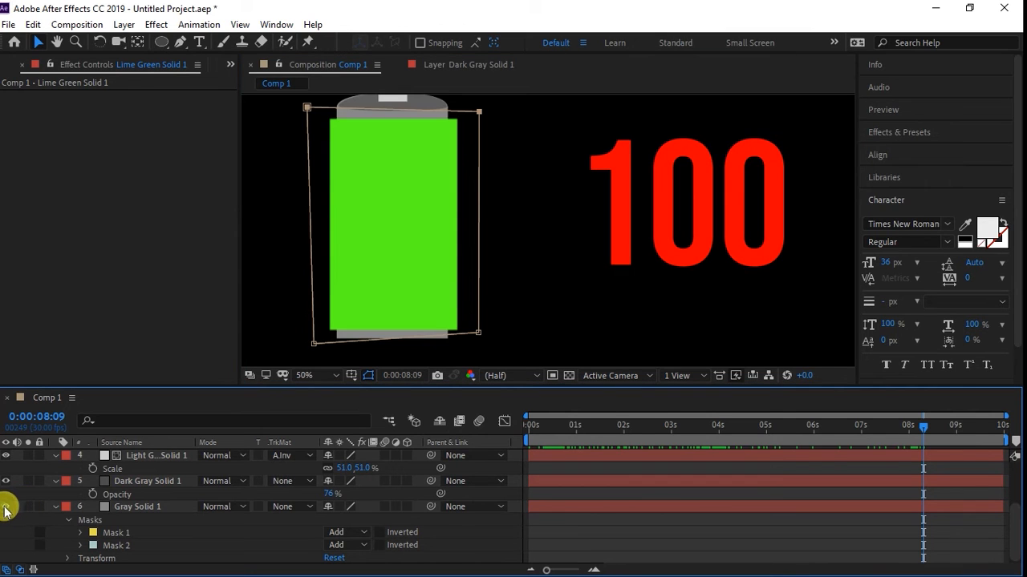
left_click(124, 509)
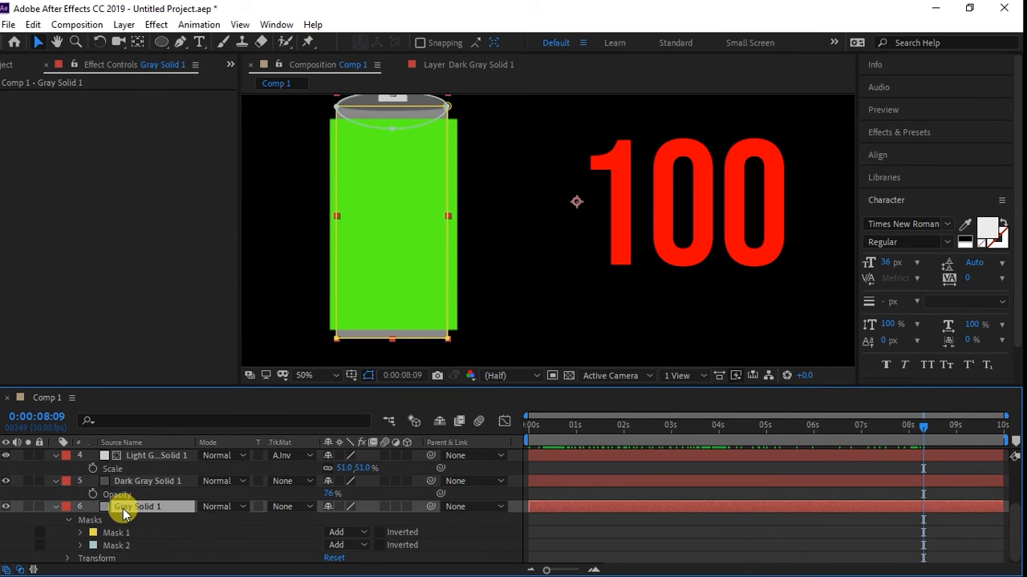
key("ctrl+d")
left_click_drag(121, 513, 120, 458)
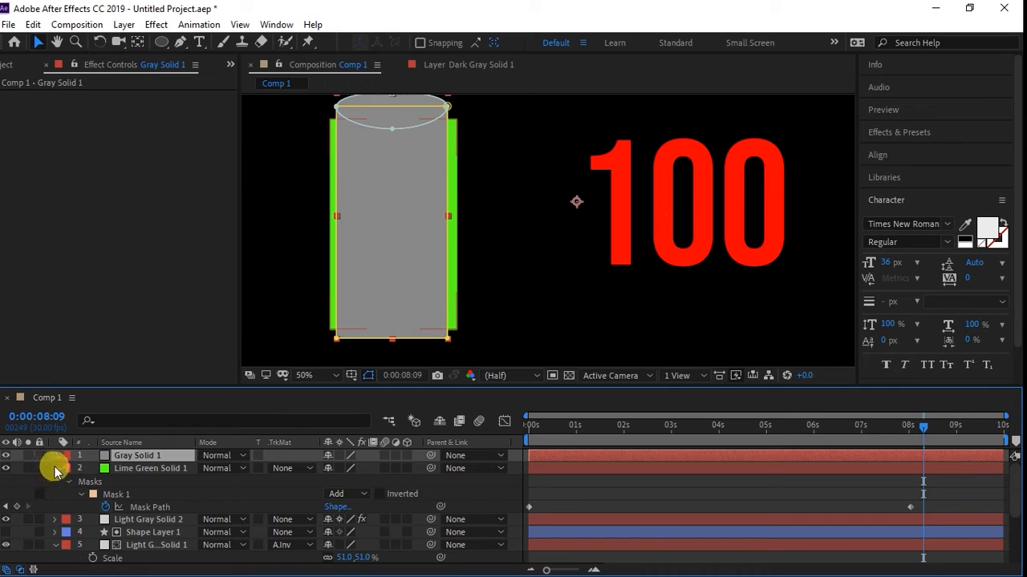
Set the lime green solid's track matte to Alpha Matte "Gray Solid 1" and scrub through the fill animation up to 0:00:08:04
left_click(55, 470)
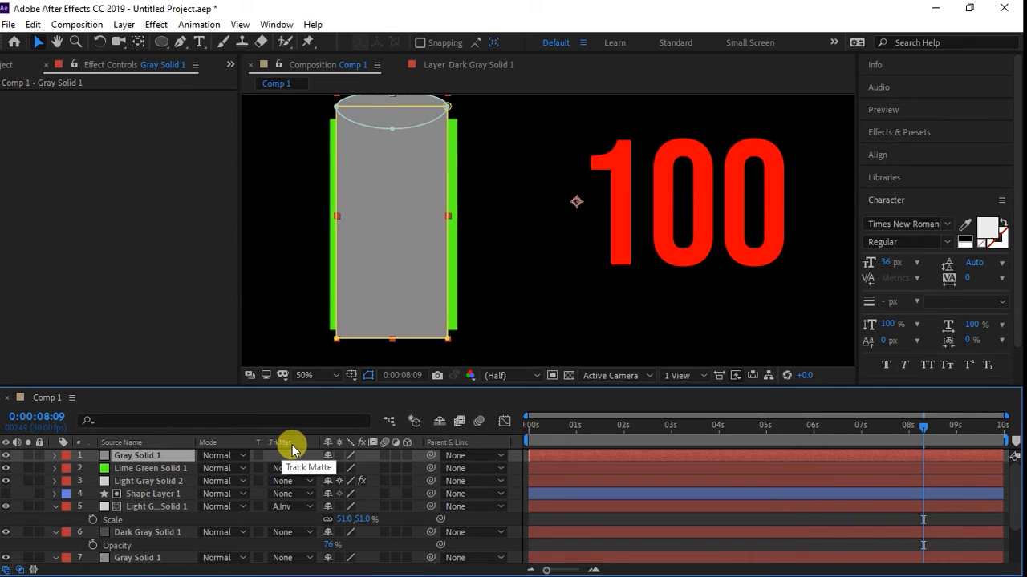
left_click(289, 469)
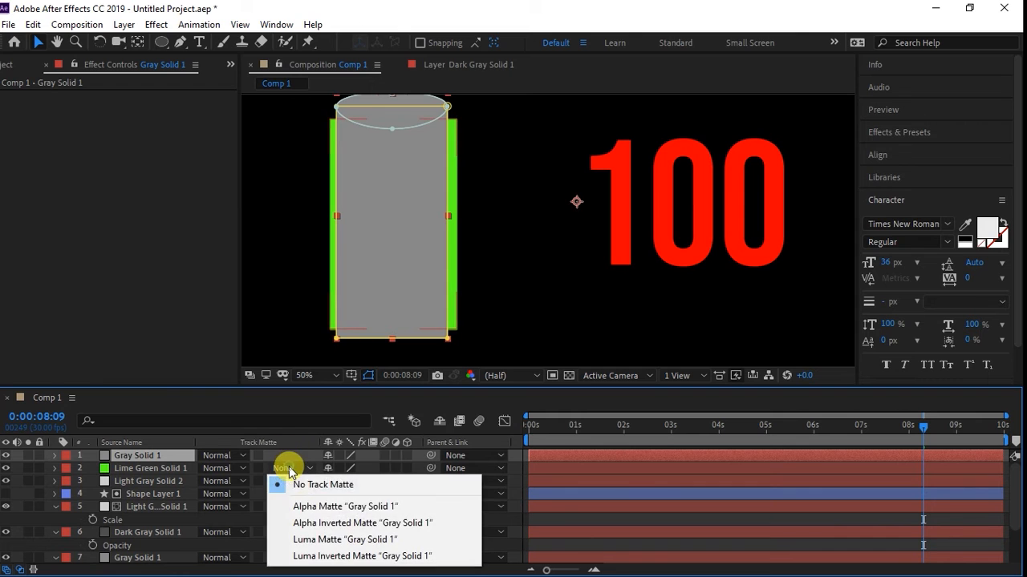
left_click(319, 523)
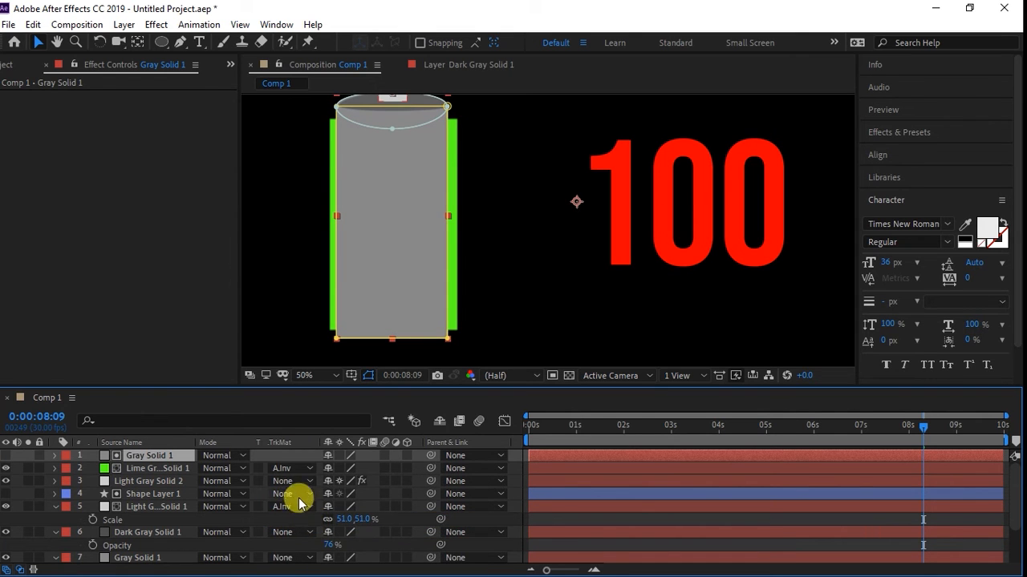
left_click(294, 466)
left_click(310, 506)
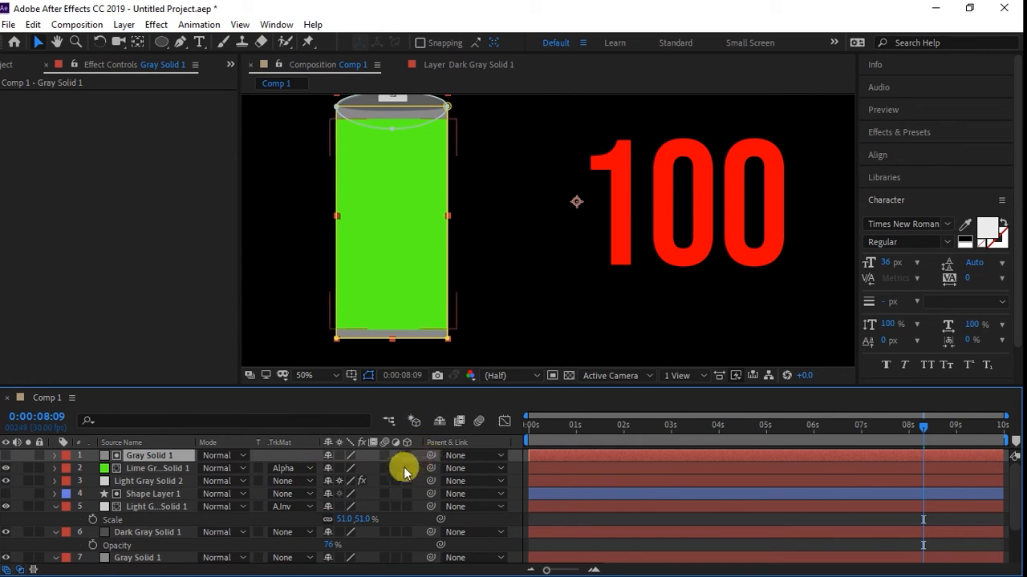
left_click_drag(545, 426, 603, 468)
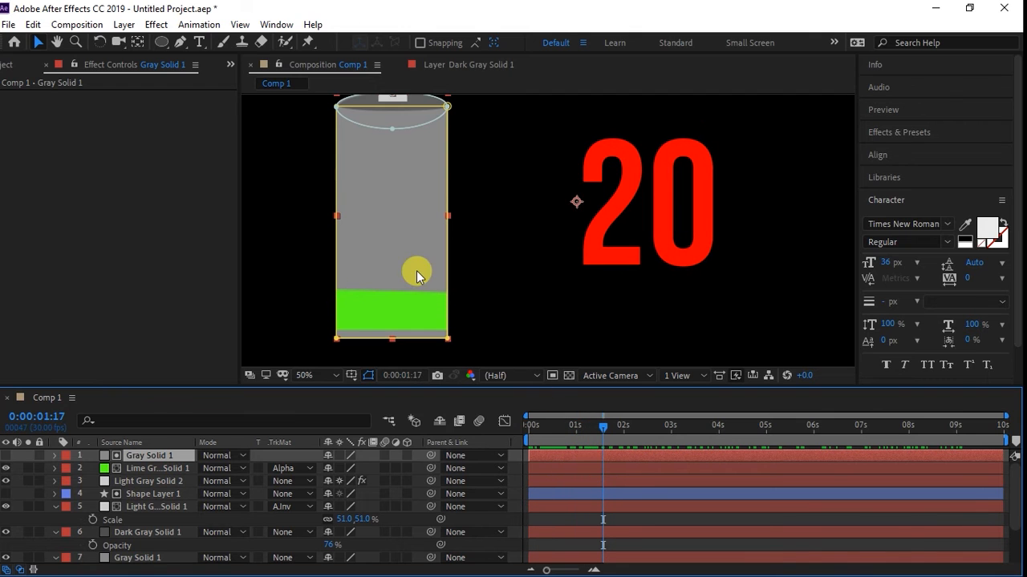
left_click_drag(560, 430, 914, 488)
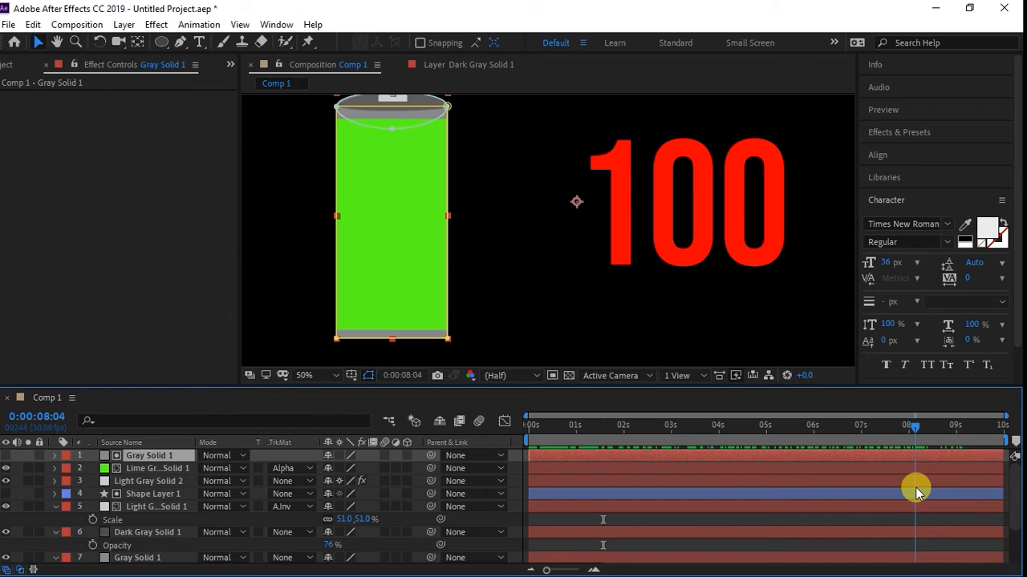
left_click(157, 25)
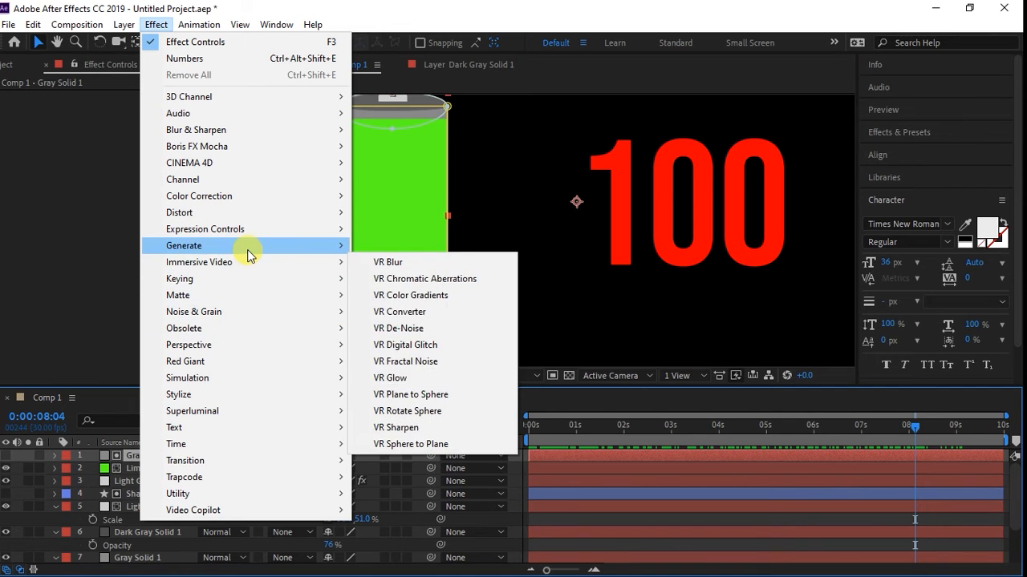
mouse_move(248, 253)
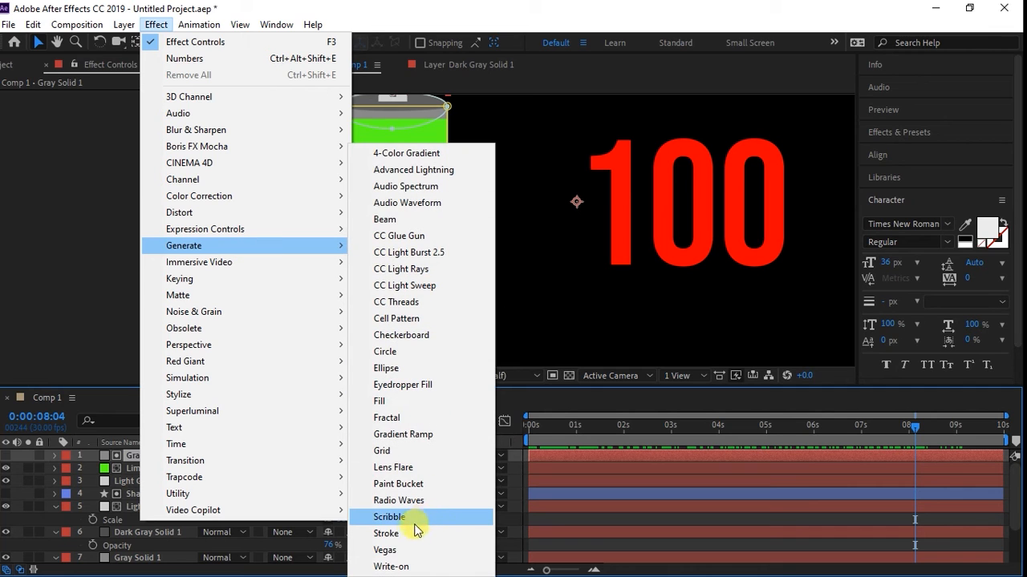
left_click(401, 436)
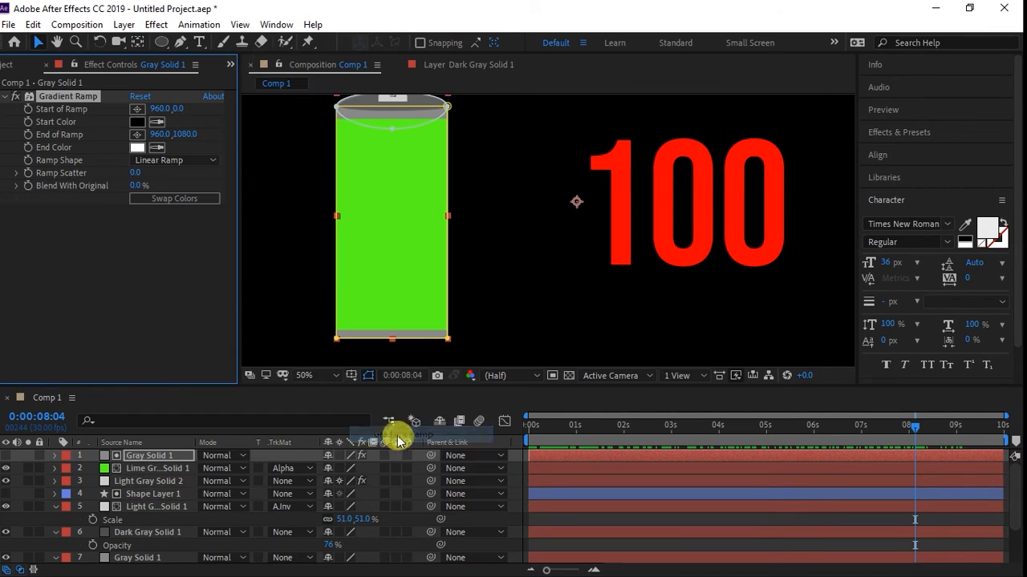
left_click(137, 122)
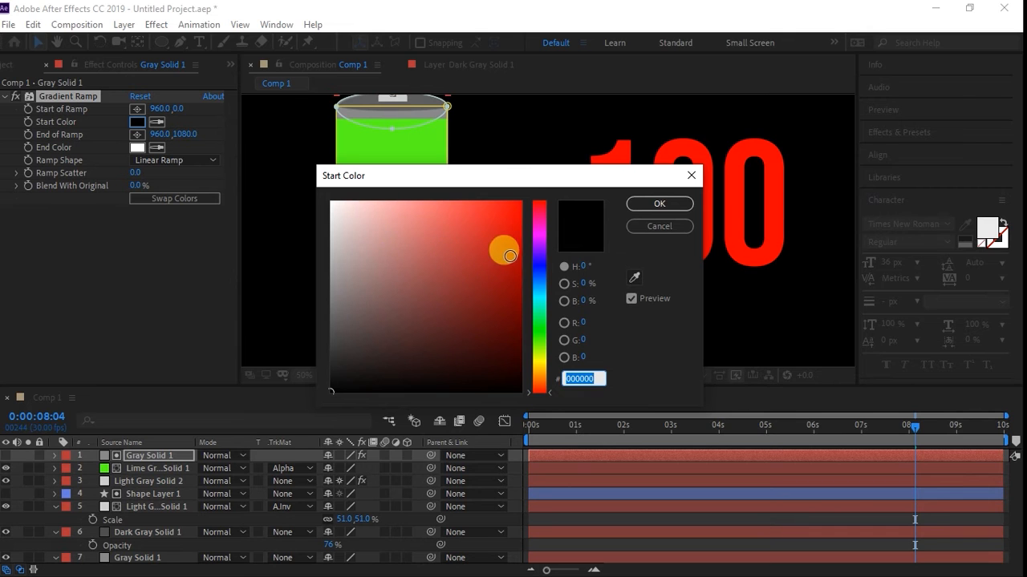
left_click(659, 226)
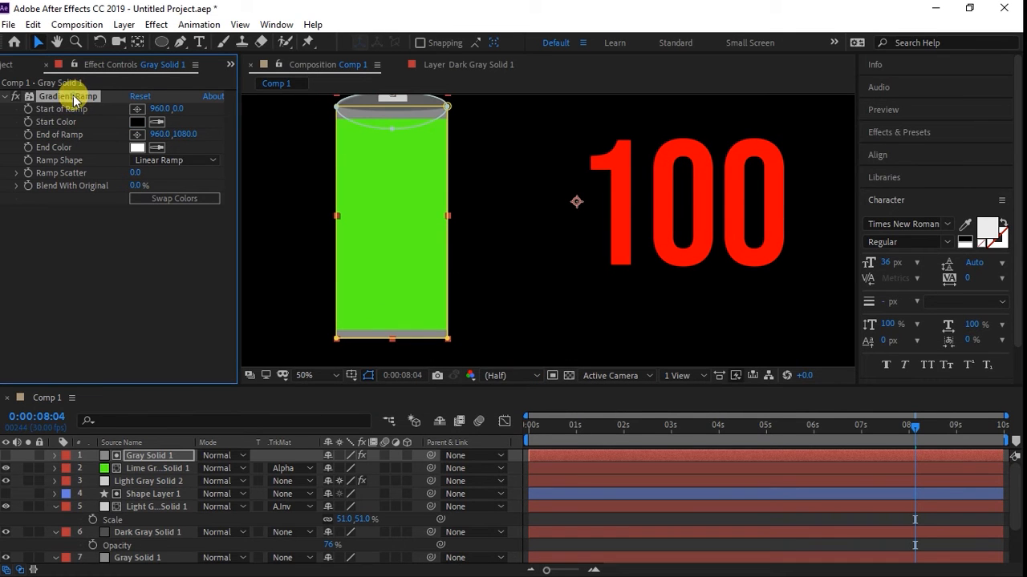
key("Delete")
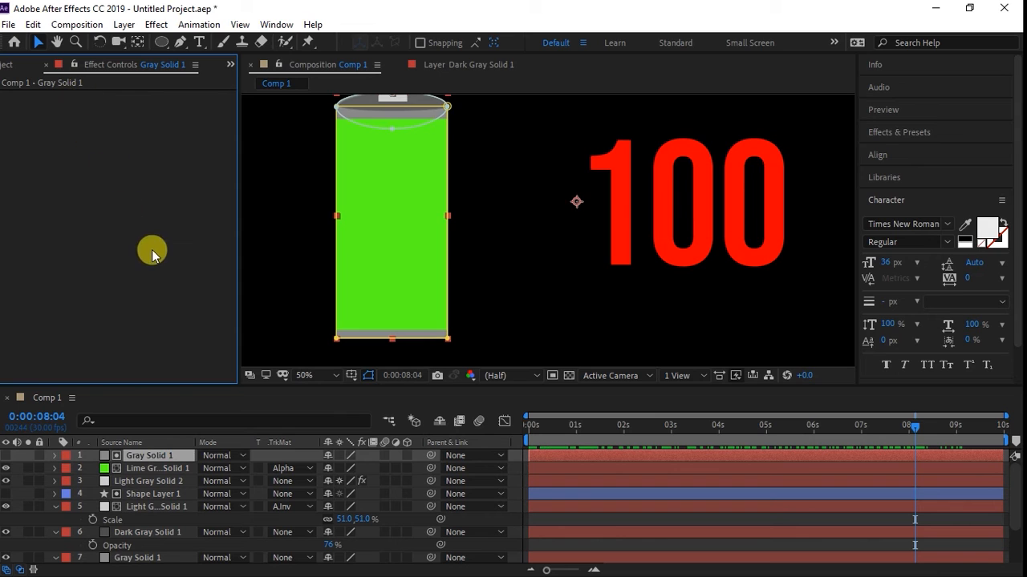
Apply the Gradient Ramp effect to the lime green solid
left_click(145, 473)
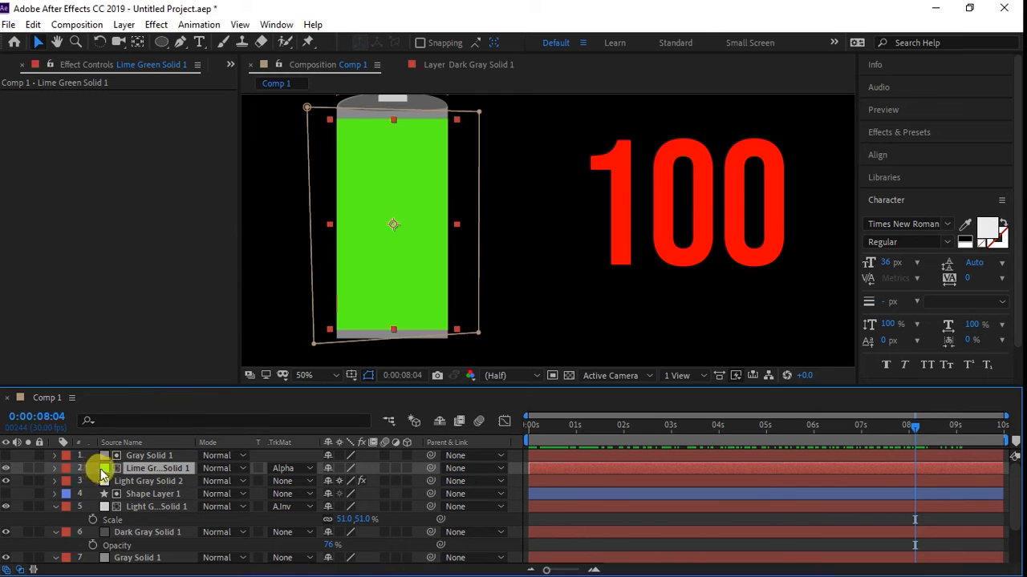
left_click(158, 24)
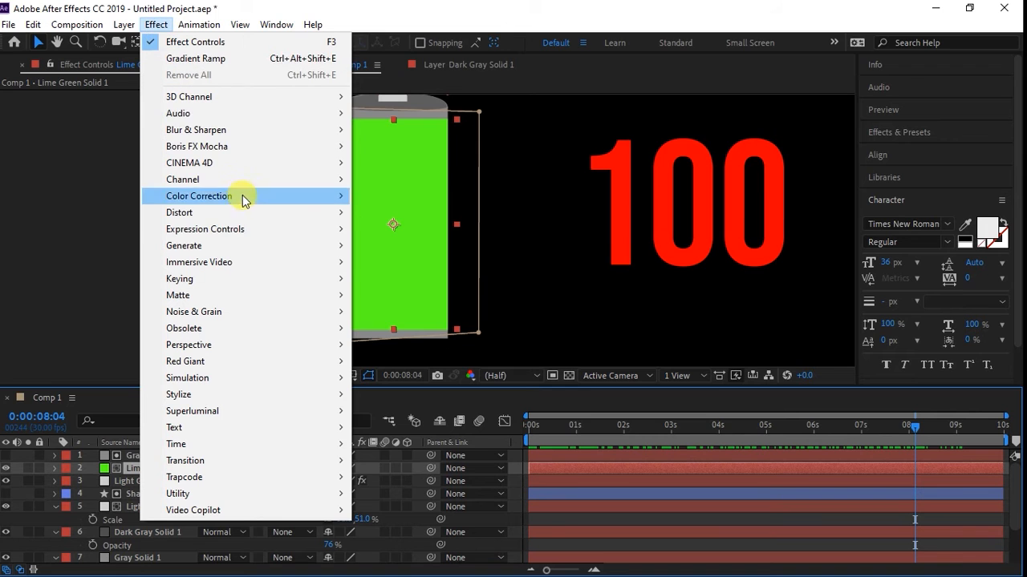
mouse_move(280, 246)
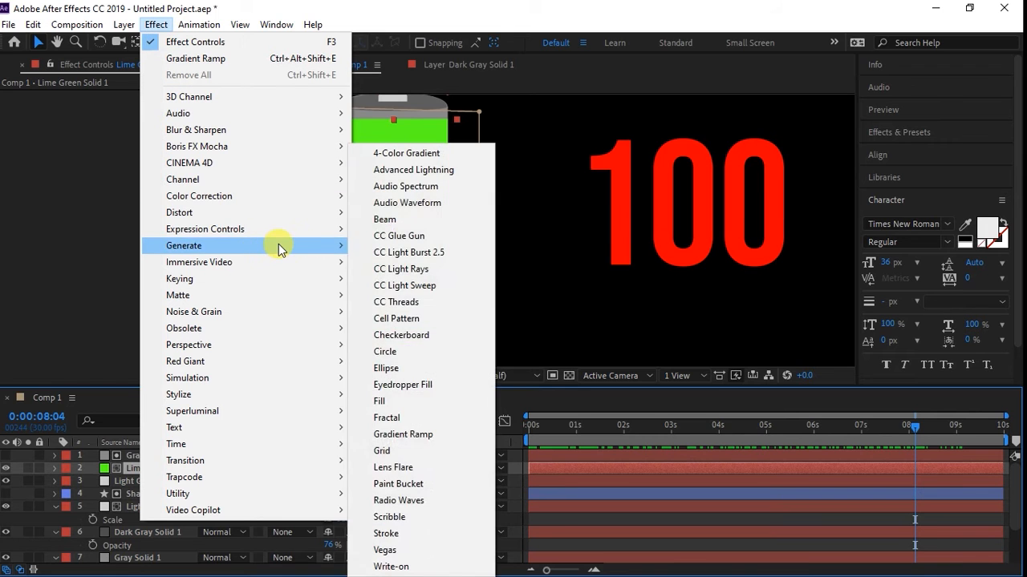
left_click(396, 434)
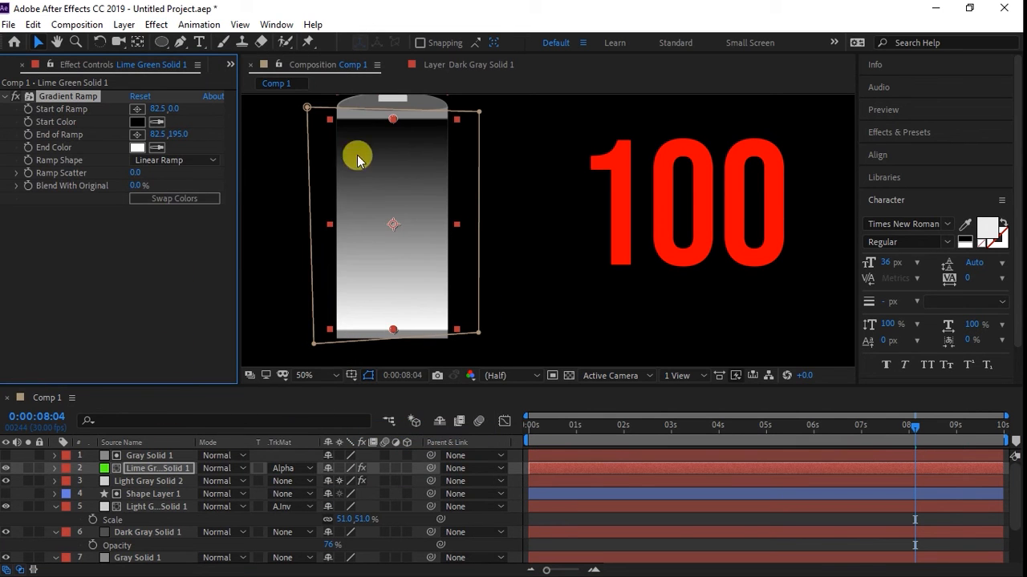
Set the Gradient Ramp's start color to a fully saturated bright green
left_click(135, 125)
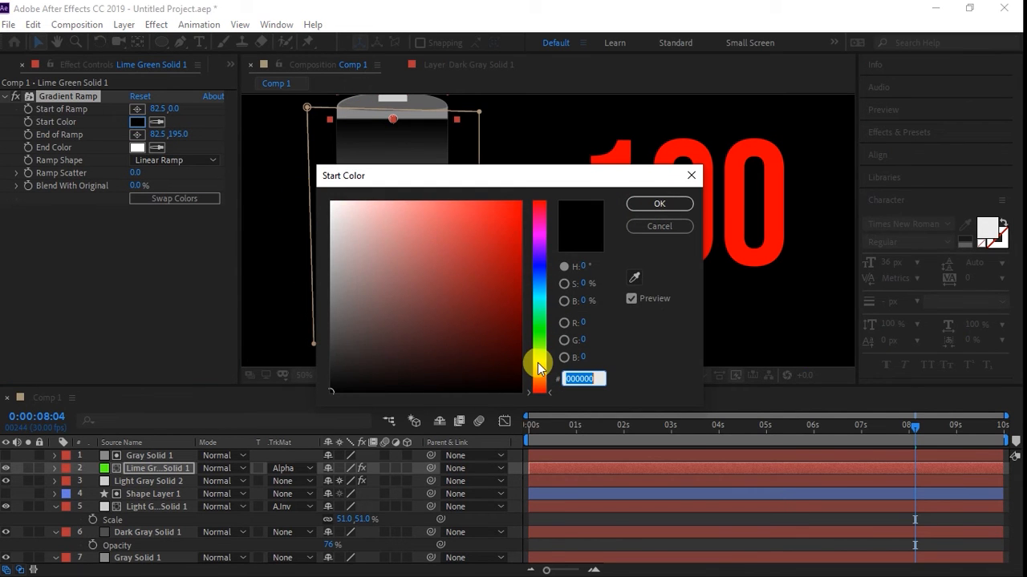
left_click_drag(538, 364, 543, 367)
left_click_drag(490, 265, 539, 175)
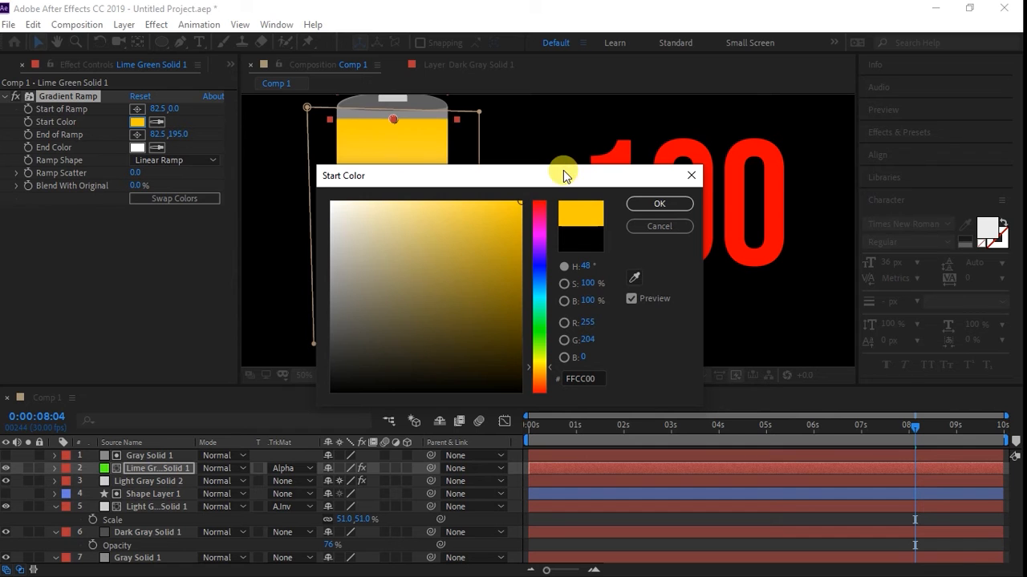
left_click(537, 329)
left_click(659, 203)
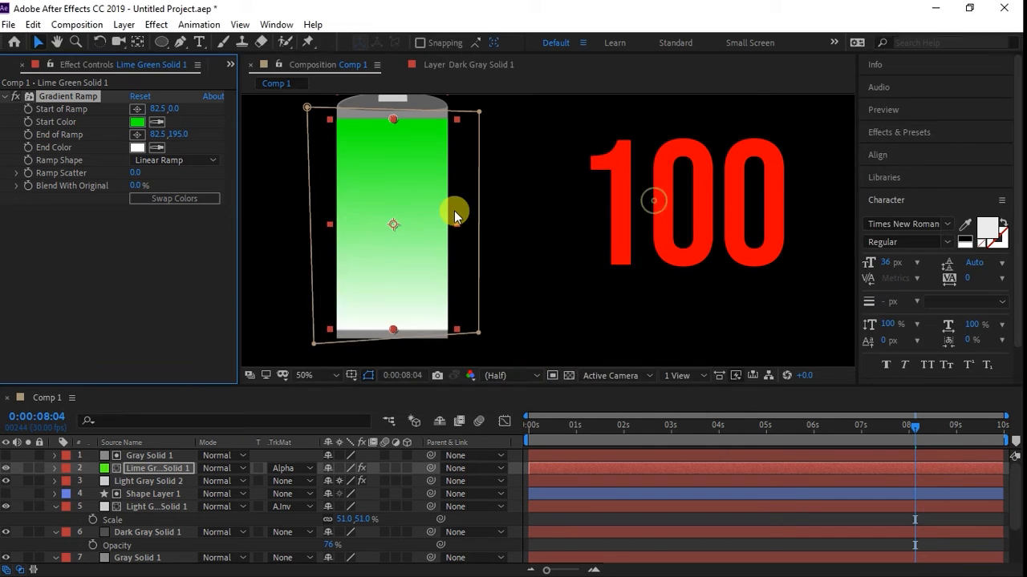
Set the Gradient Ramp's end color to bright red and scrub through the composition to preview the gradient fill
left_click(137, 147)
left_click(485, 240)
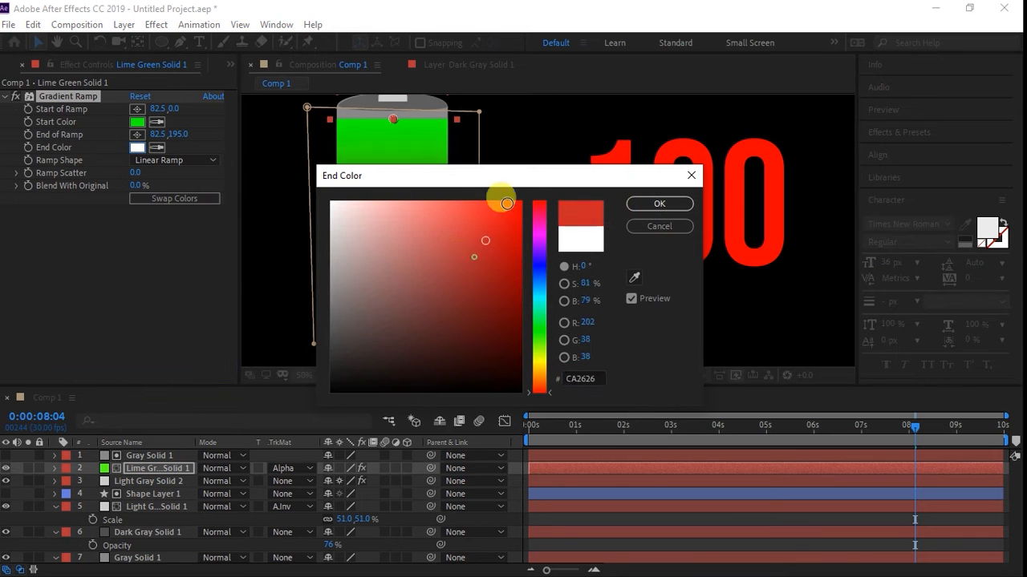
left_click(664, 203)
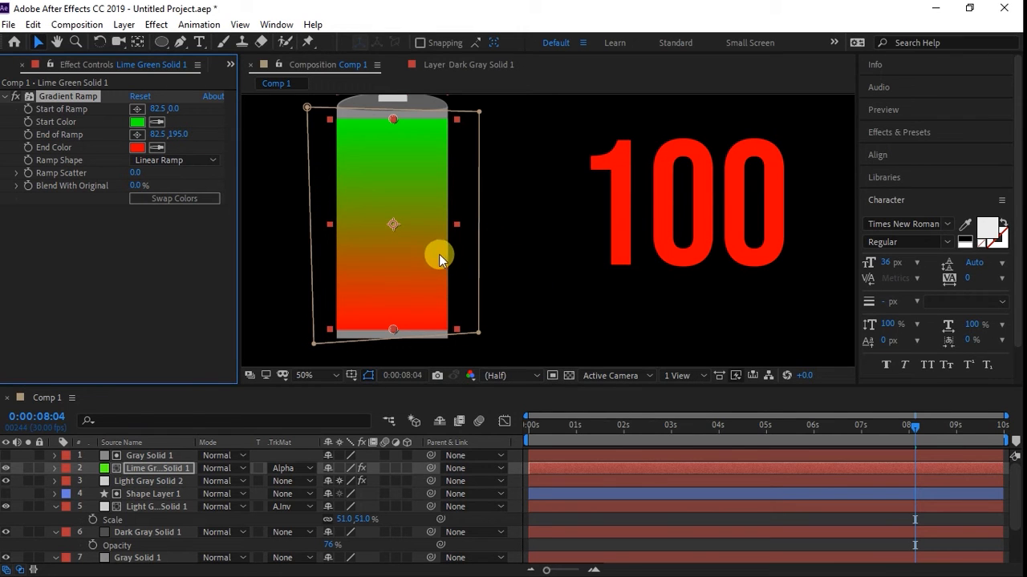
left_click_drag(549, 428, 1003, 425)
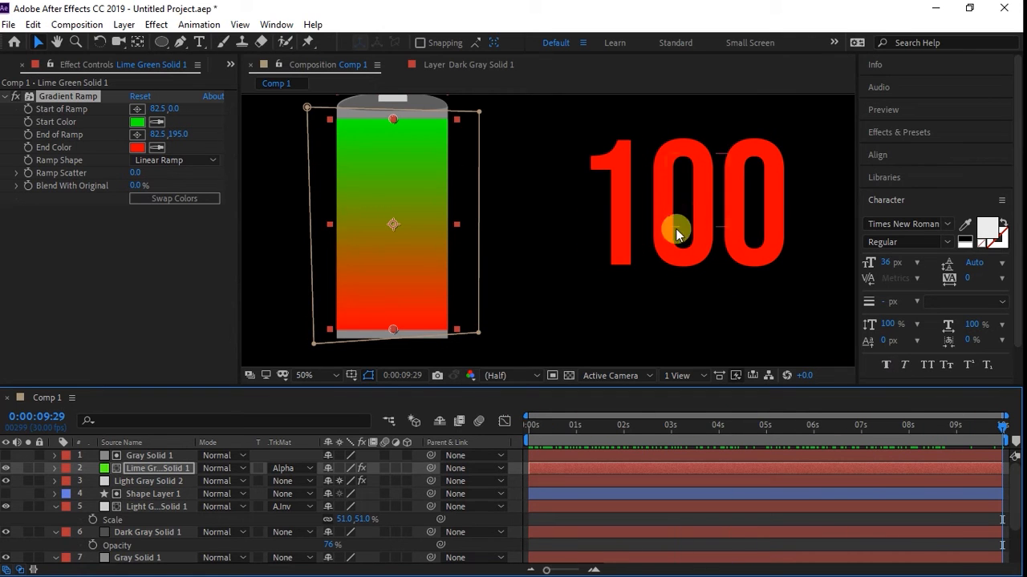
scroll(529, 256, "down", 4)
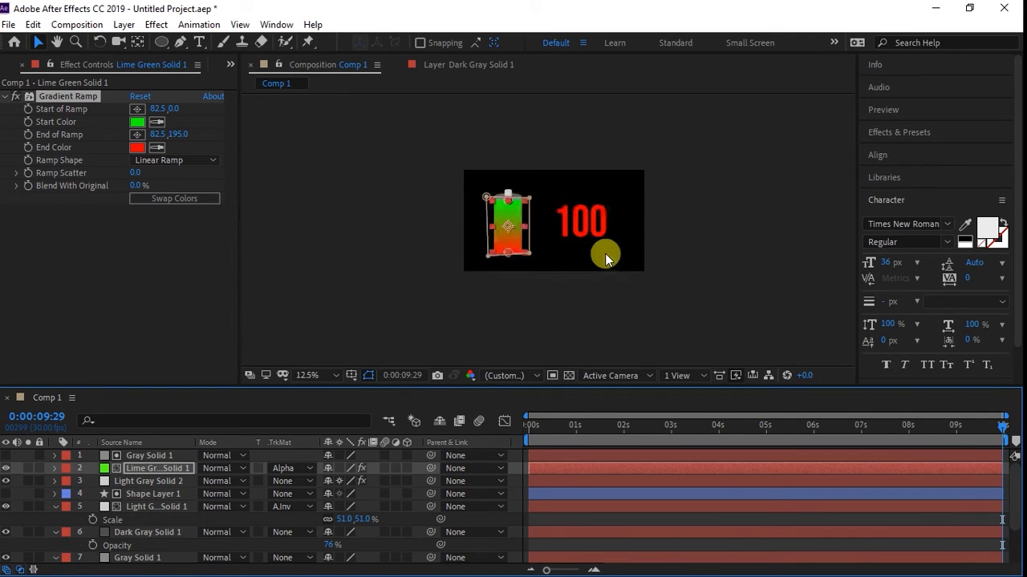
Review the gradient fill and counter animation across the whole composition and return to the first frame
scroll(605, 252, "up", 2)
left_click(803, 260)
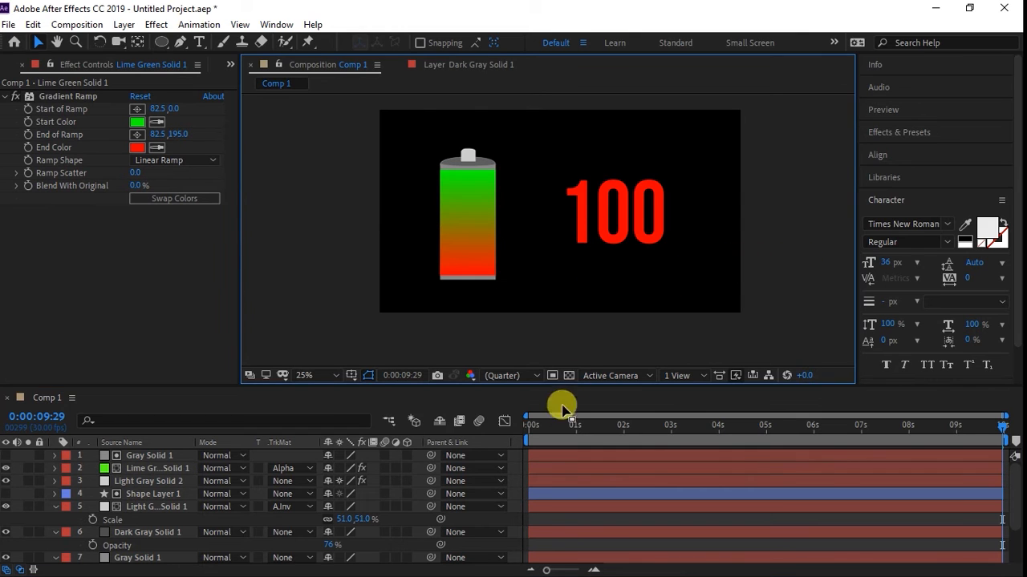
left_click_drag(552, 425, 660, 441)
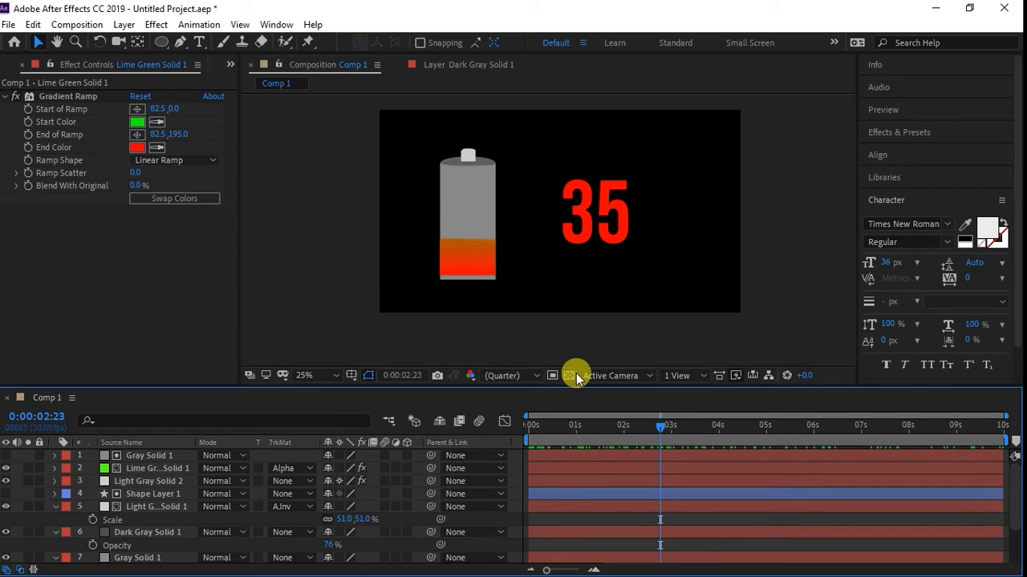
mouse_move(549, 427)
left_mouse_down()
mouse_move(515, 429)
mouse_move(557, 434)
left_mouse_up()
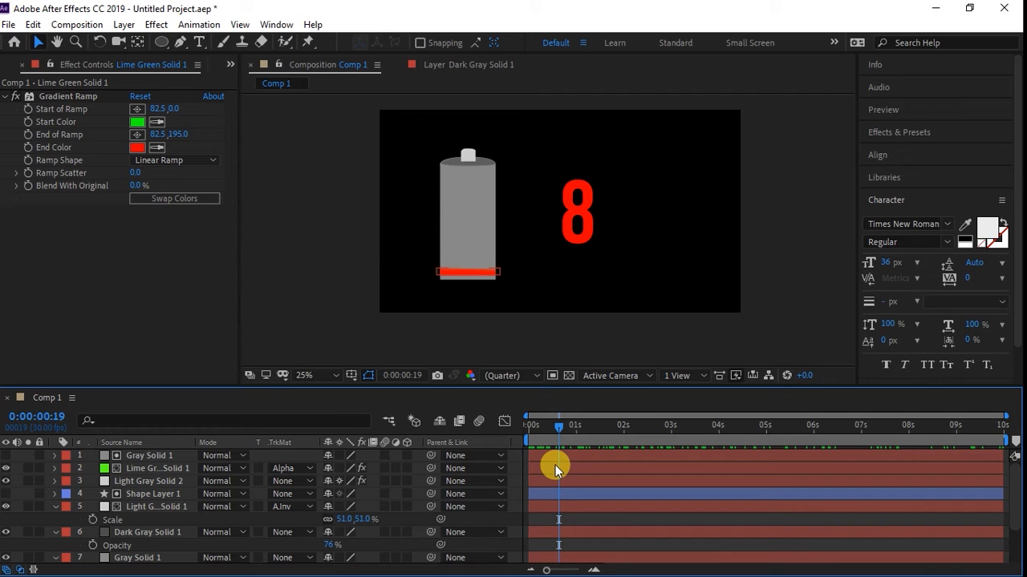
left_click_drag(556, 440, 521, 428)
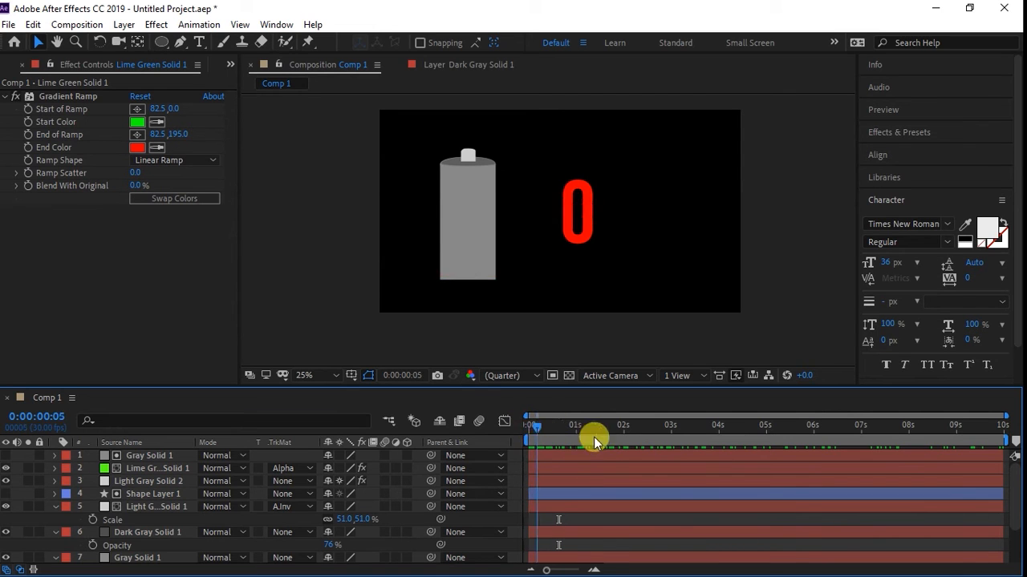
left_click_drag(593, 439, 1014, 509)
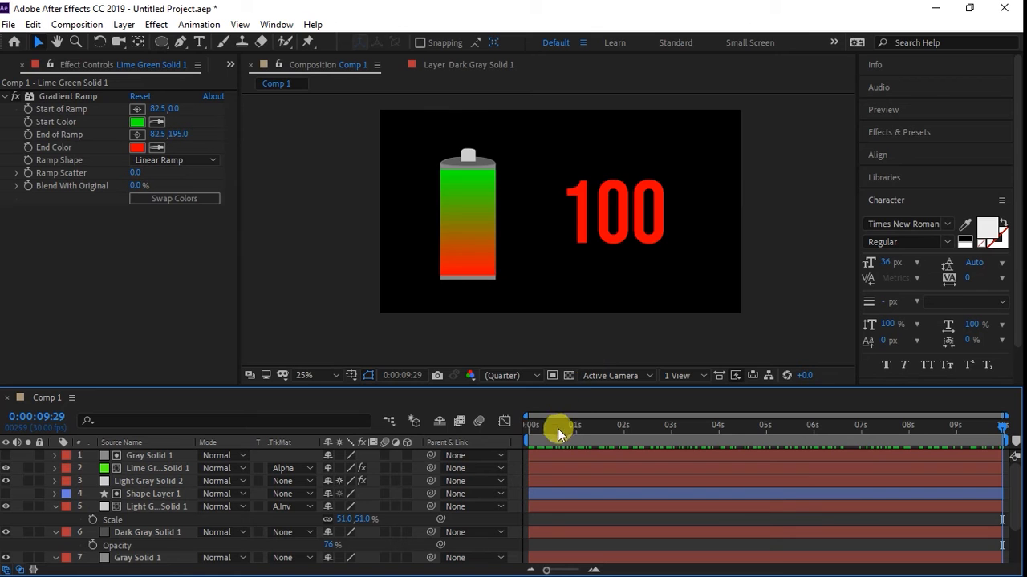
left_click_drag(558, 428, 506, 439)
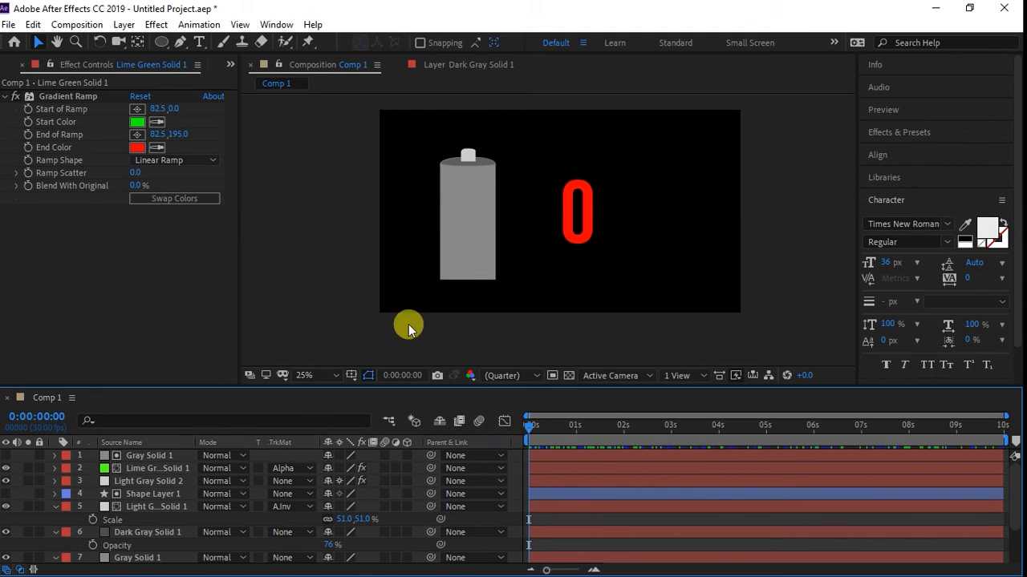
Add a "%" text layer above and beside the counter and enlarge it to 367 px
left_click(198, 44)
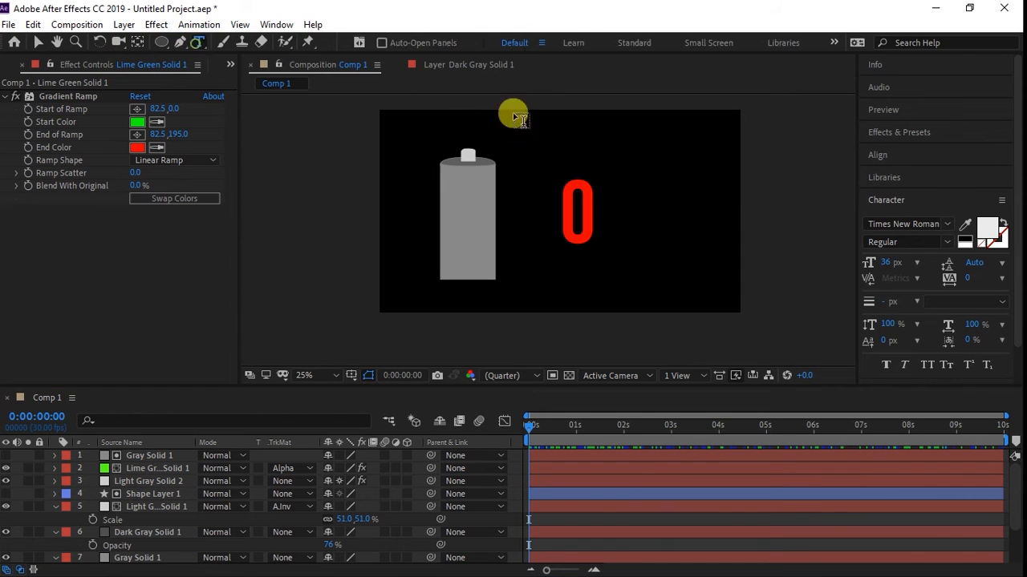
left_click(637, 179)
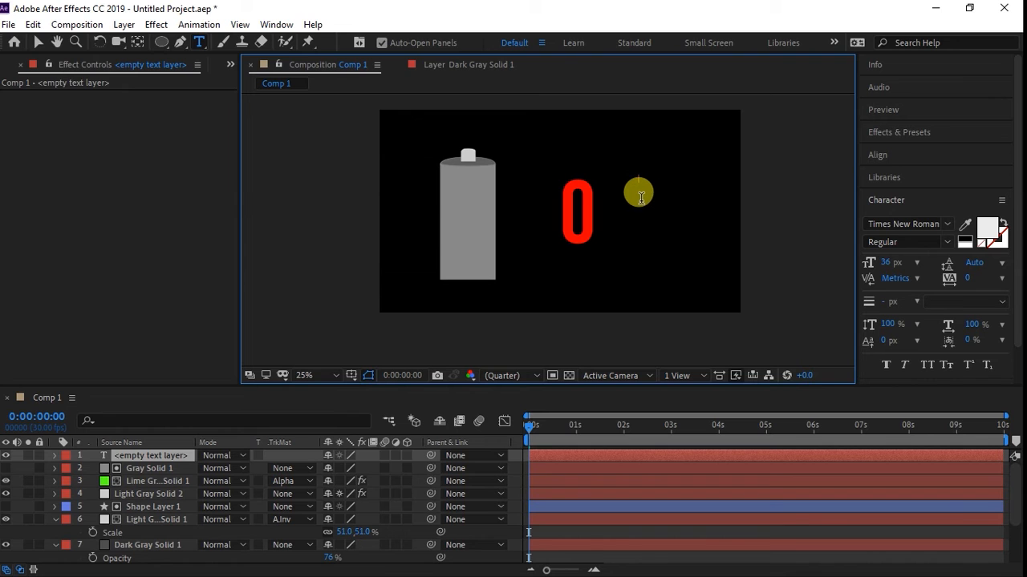
type("%")
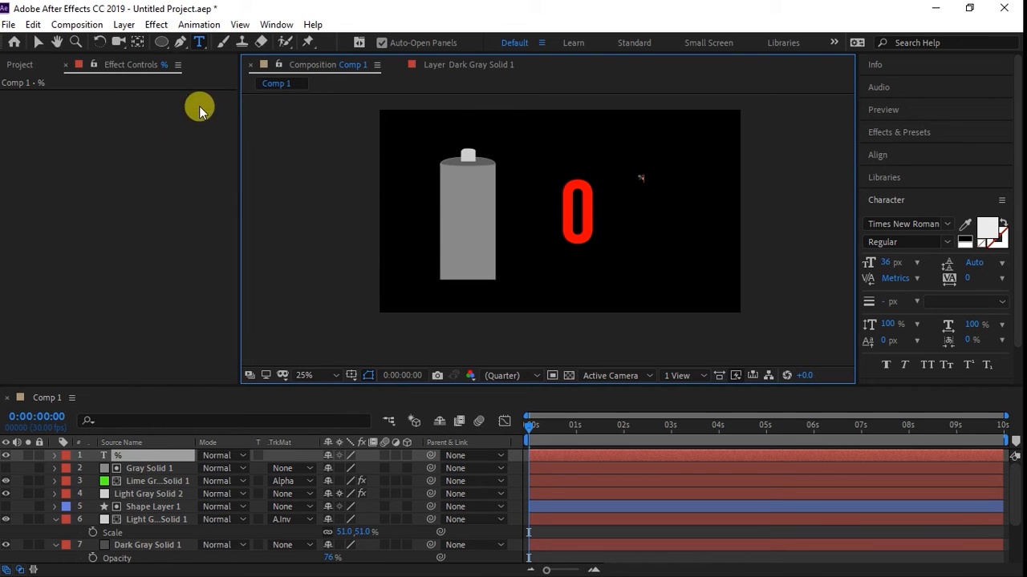
left_click(129, 460)
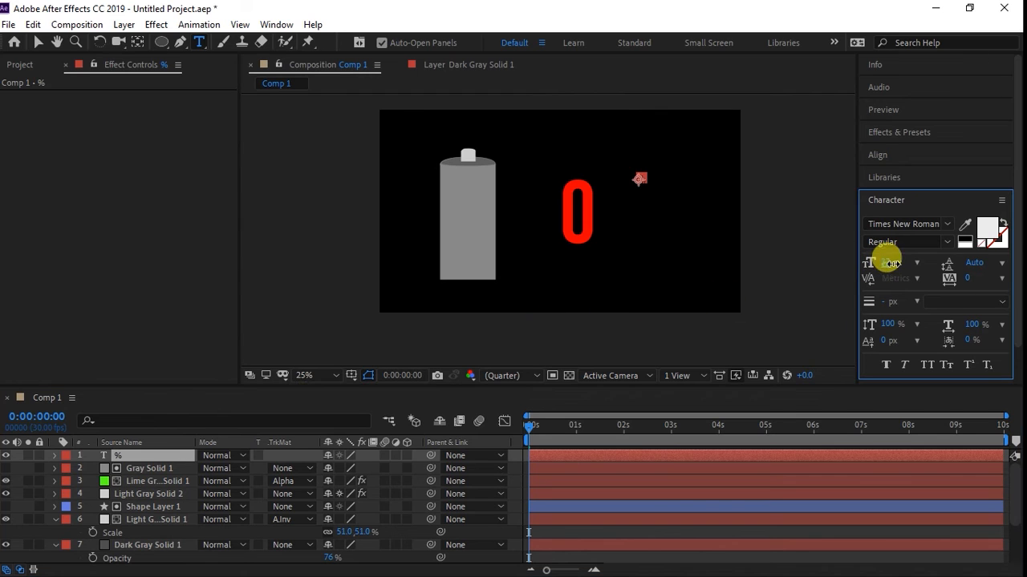
left_click_drag(883, 263, 1021, 215)
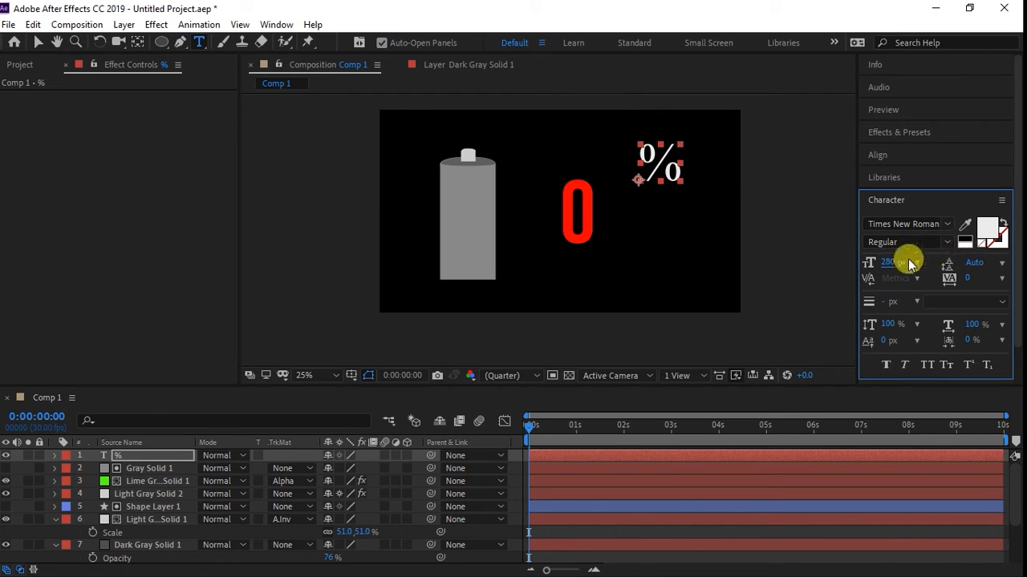
left_click_drag(892, 263, 970, 241)
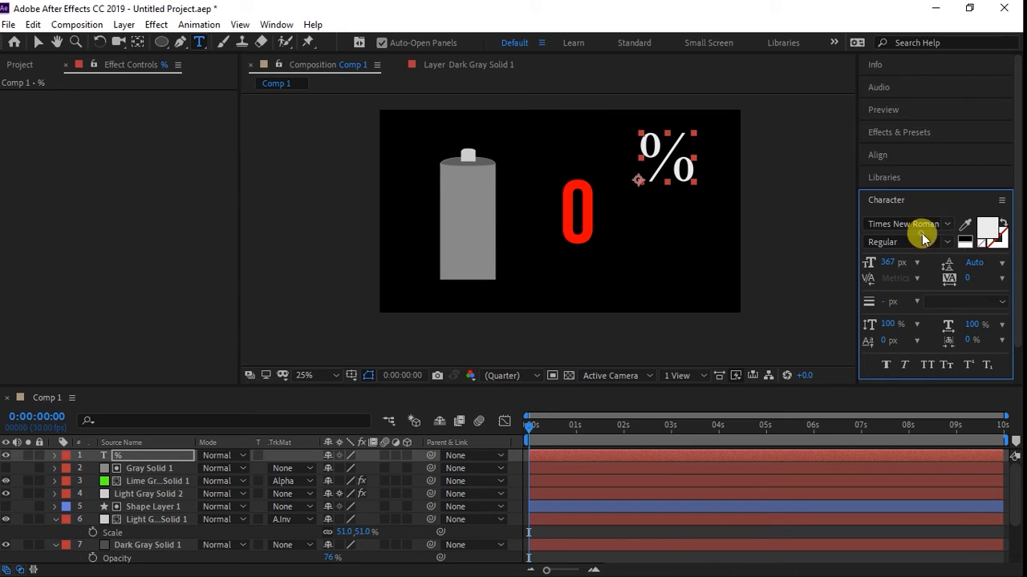
Change the percent sign's font to Bebas Neue
left_click(942, 226)
scroll(874, 309, "up", 20)
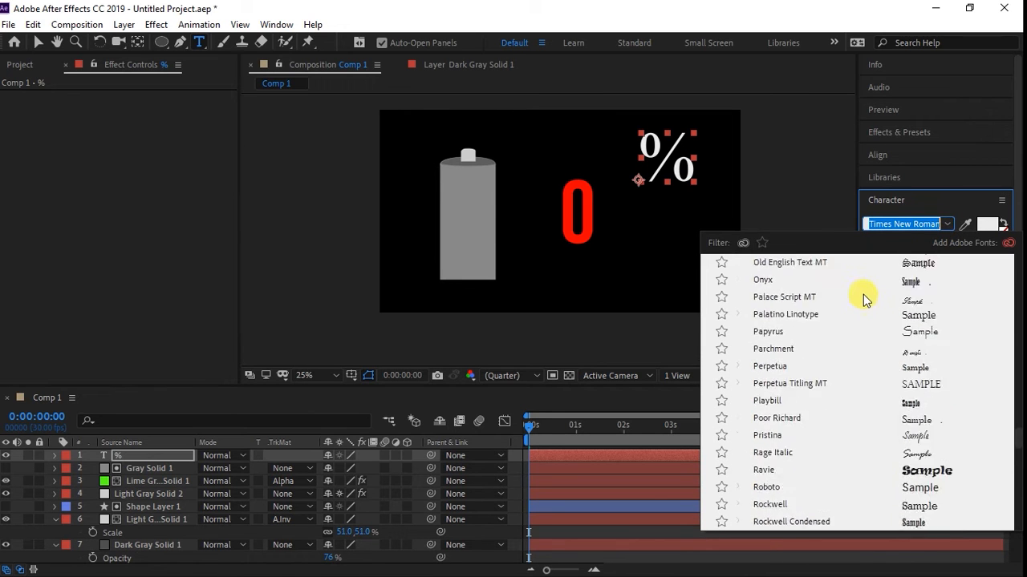
scroll(857, 297, "up", 20)
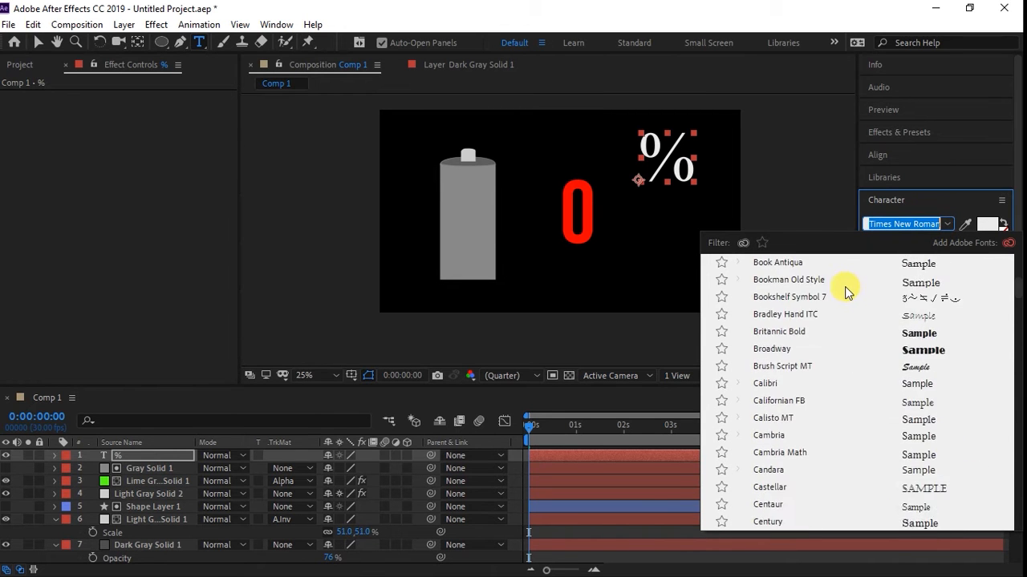
scroll(842, 290, "down", 2)
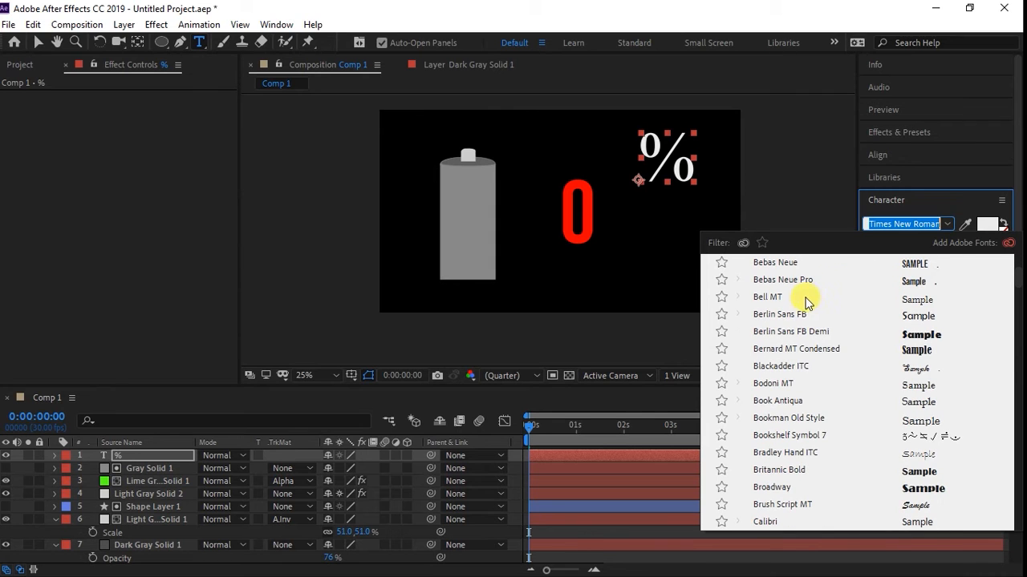
left_click(786, 265)
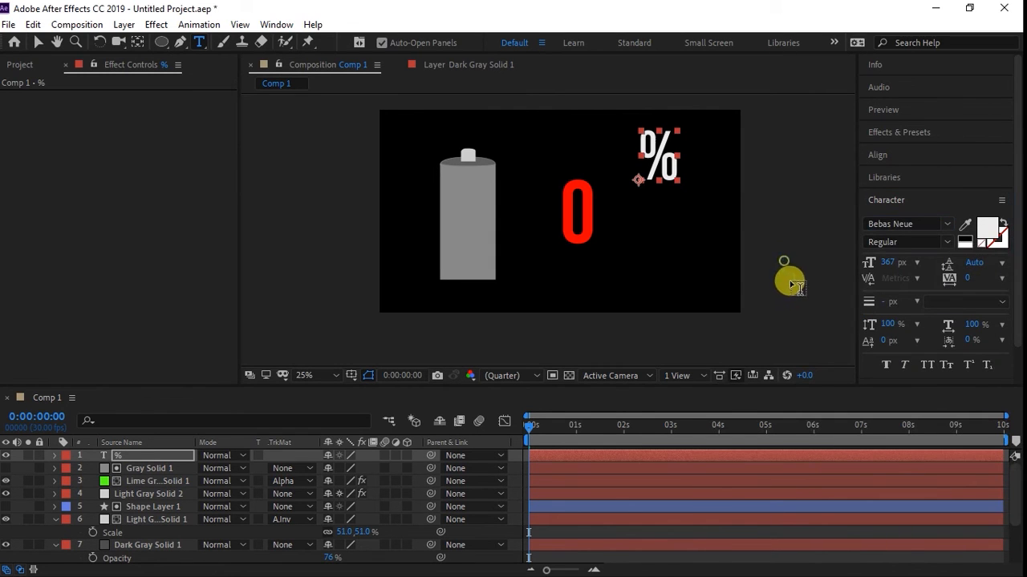
Move the percent sign directly beside the counter's 0, at about 1180, 704, and preview it from the first frame
left_click(38, 41)
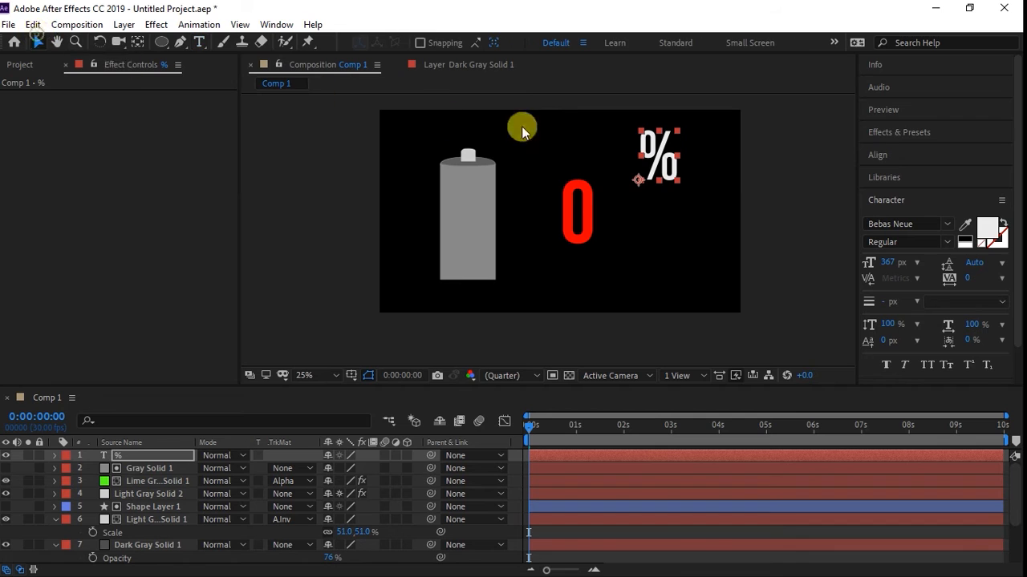
left_click_drag(649, 160, 628, 232)
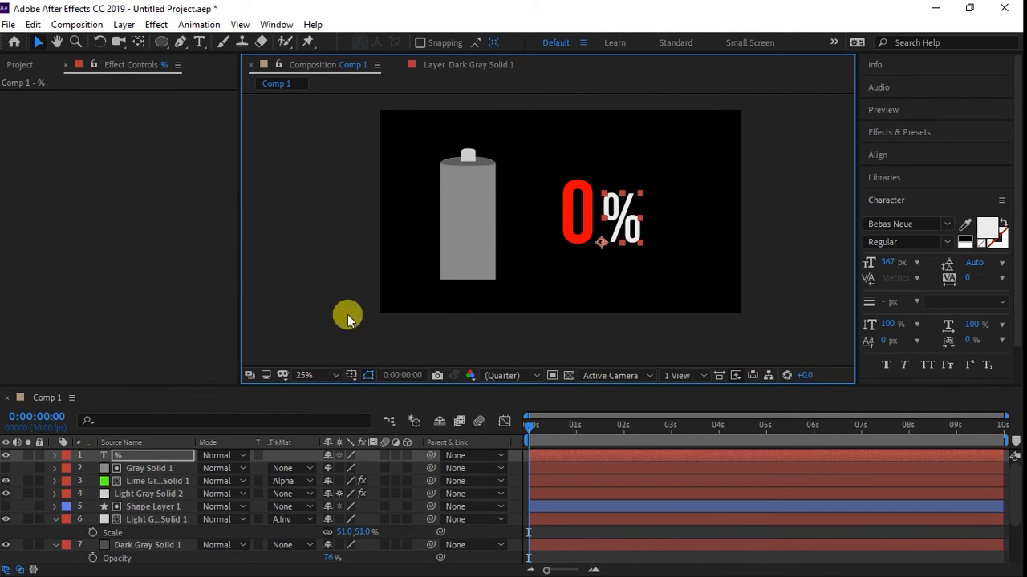
mouse_move(542, 429)
left_mouse_down()
mouse_move(611, 429)
mouse_move(536, 424)
left_mouse_up()
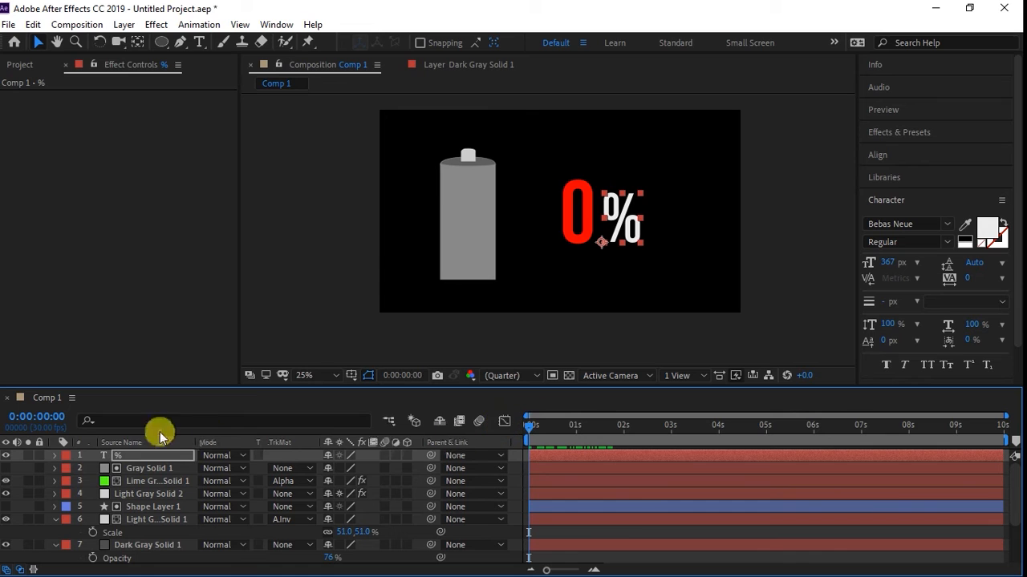
Set a Position keyframe for the % layer at 0:00:00:00
left_click(72, 467, "ctrl")
left_click(55, 456)
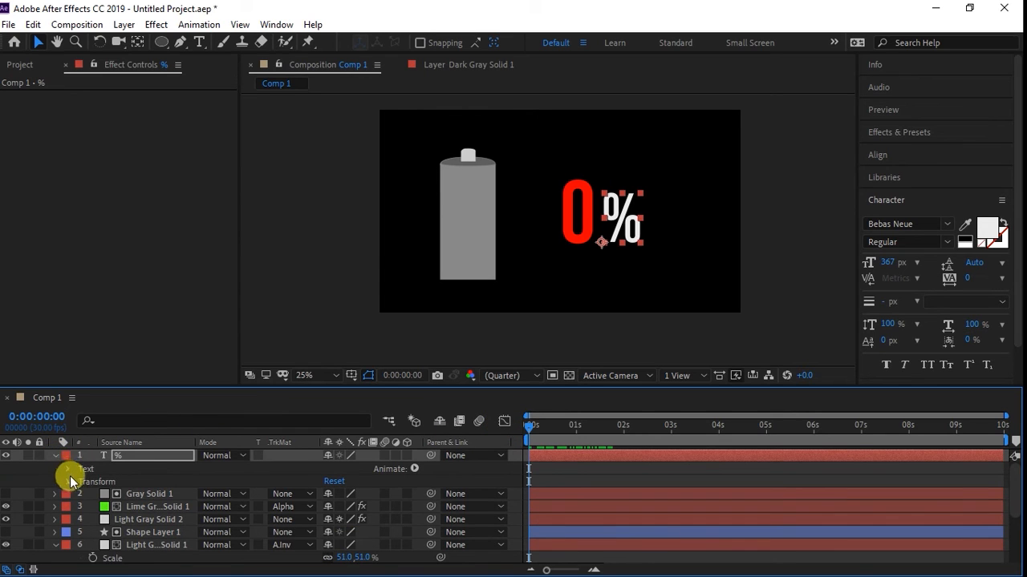
left_click(64, 481)
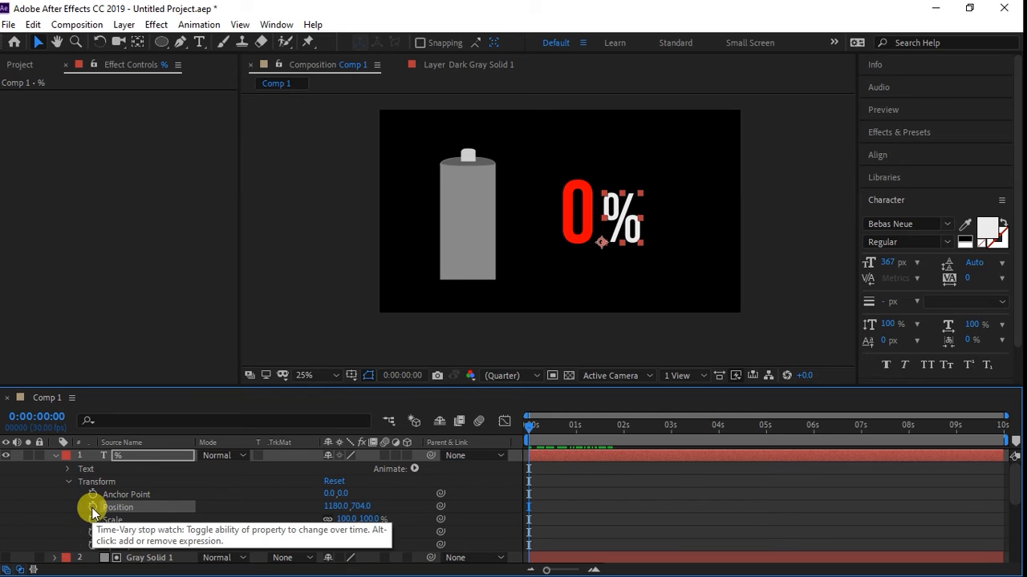
left_click(92, 507)
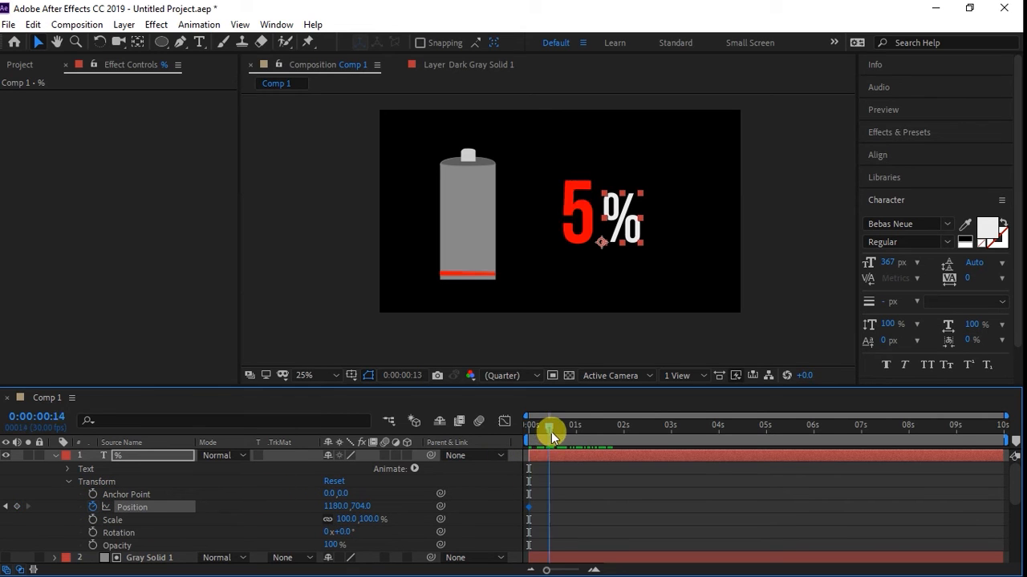
Keyframe the % layer's current position at 0:00:00:22 and set its X position to 1341 at 0:00:00:23
mouse_move(551, 432)
left_mouse_down()
mouse_move(579, 431)
mouse_move(564, 432)
left_mouse_up()
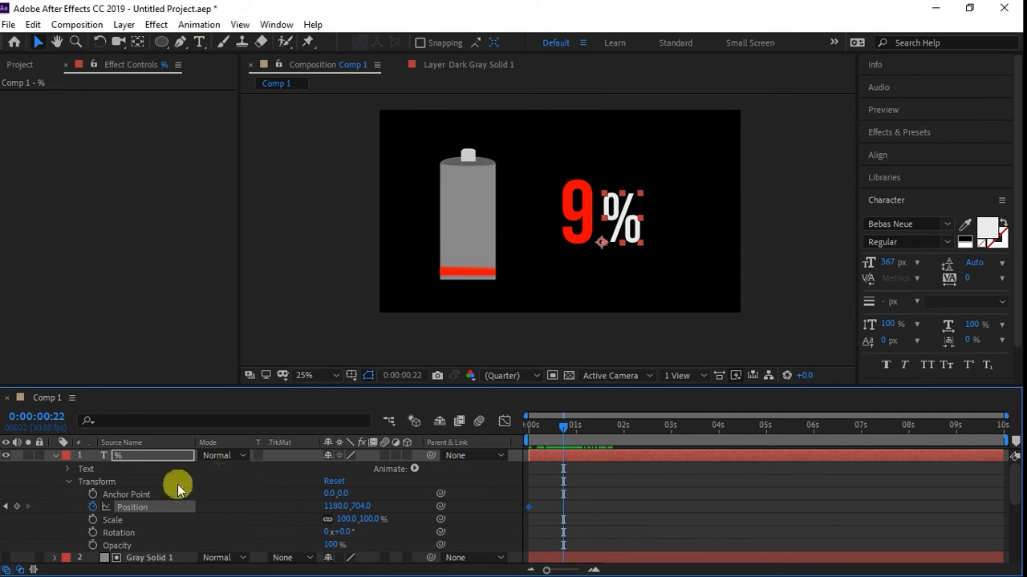
left_click(17, 507)
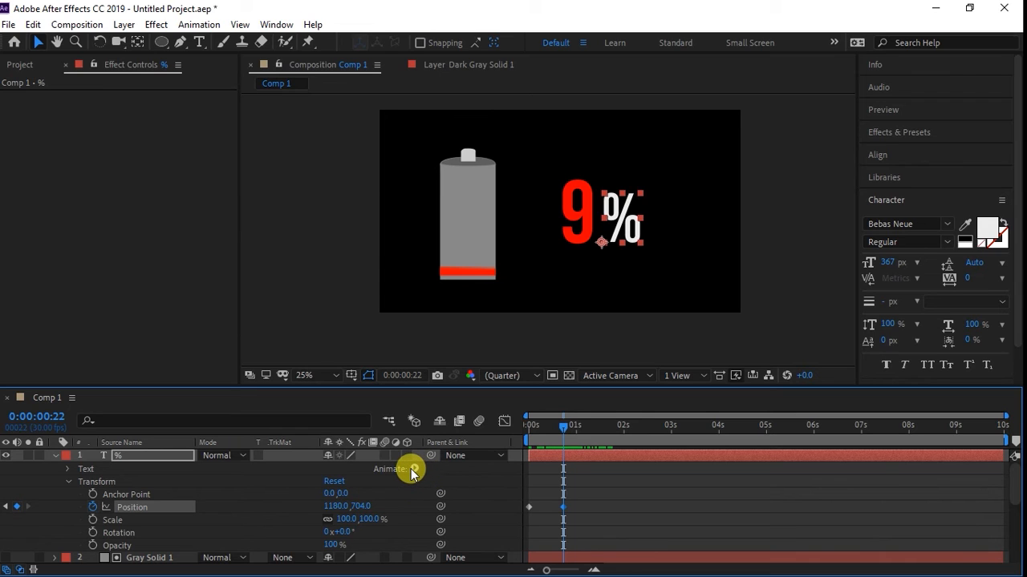
key("ctrl+Right")
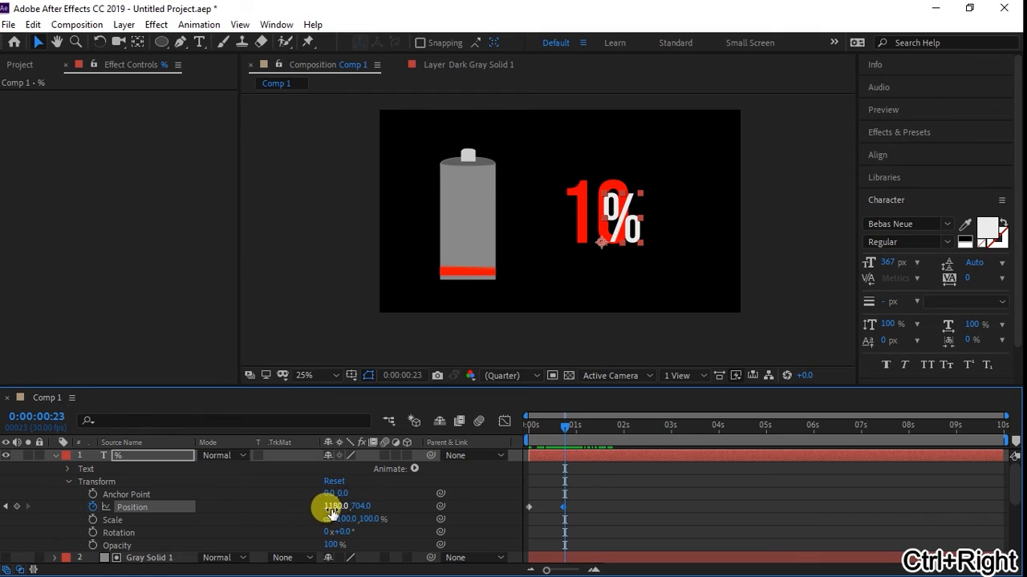
left_click_drag(331, 513, 442, 498)
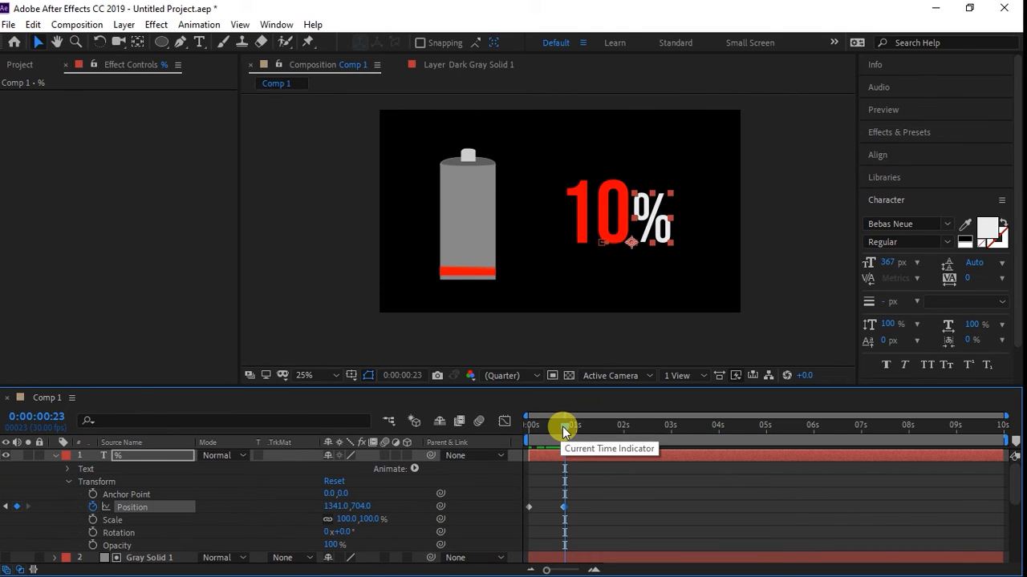
Add a Position keyframe holding the percent sign in place at 0:00:07:27, the last frame showing 99
left_click_drag(563, 426, 900, 434)
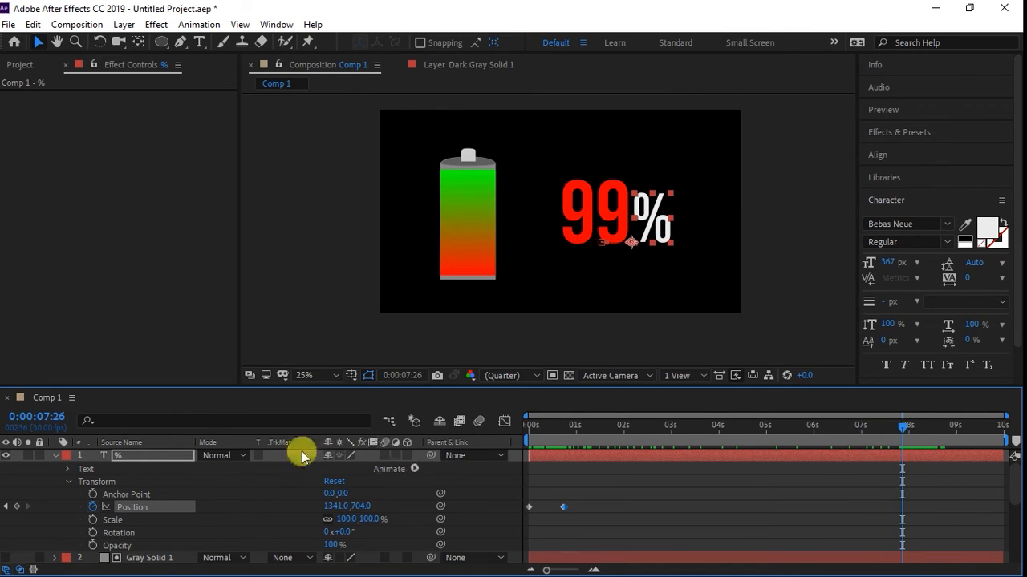
key("ctrl+Right")
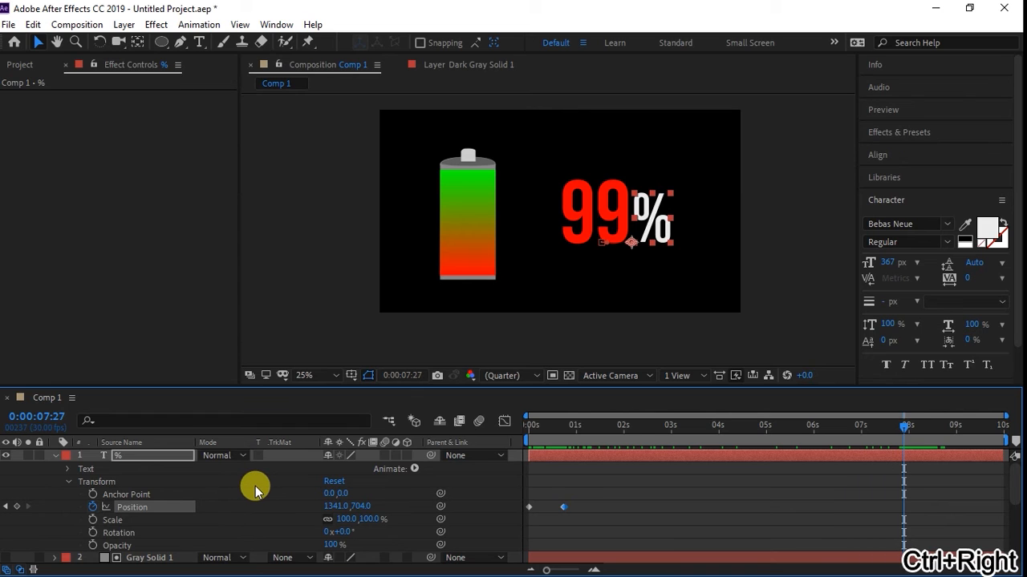
key("ctrl+Right")
key("ctrl+Left")
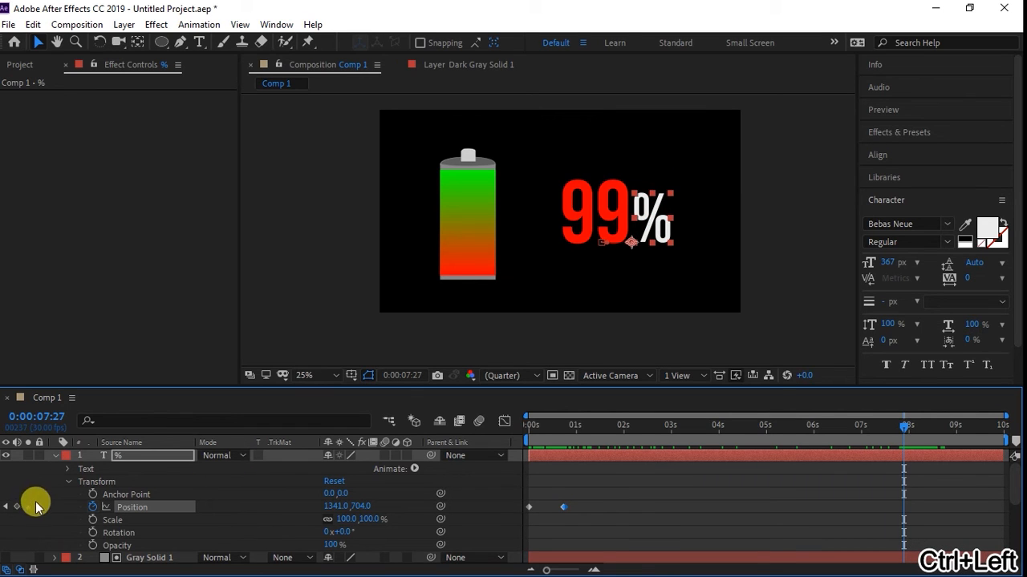
left_click(17, 507)
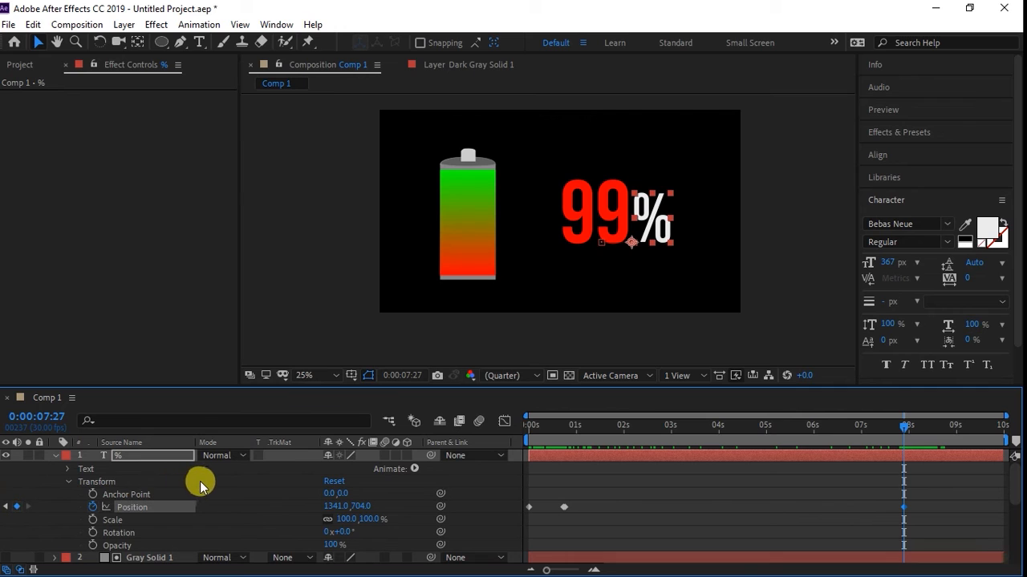
Set the % layer's X position to 1524 at 0:00:07:28 and scrub back to the first frame
key("ctrl+Right")
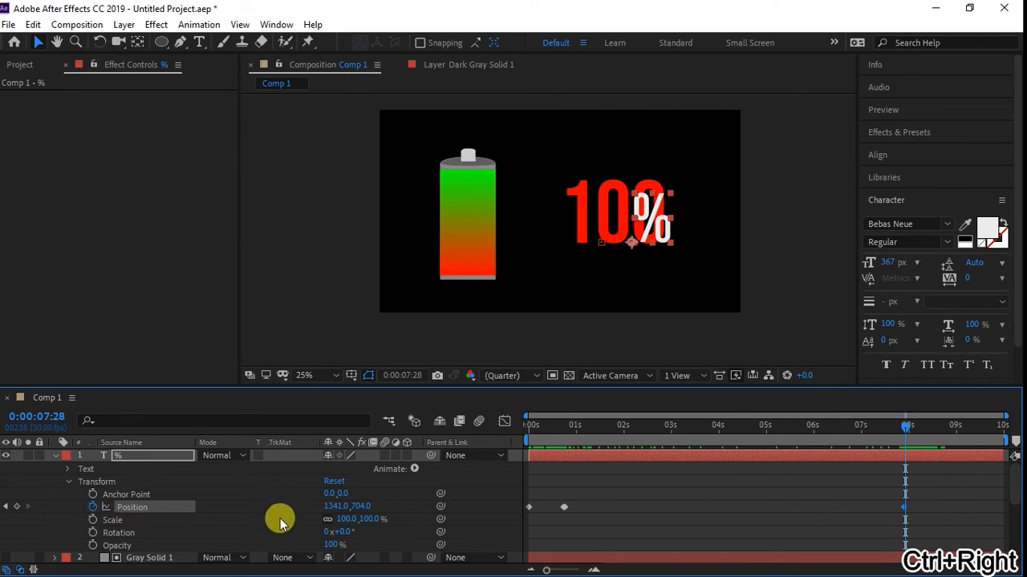
left_click_drag(331, 511, 449, 493)
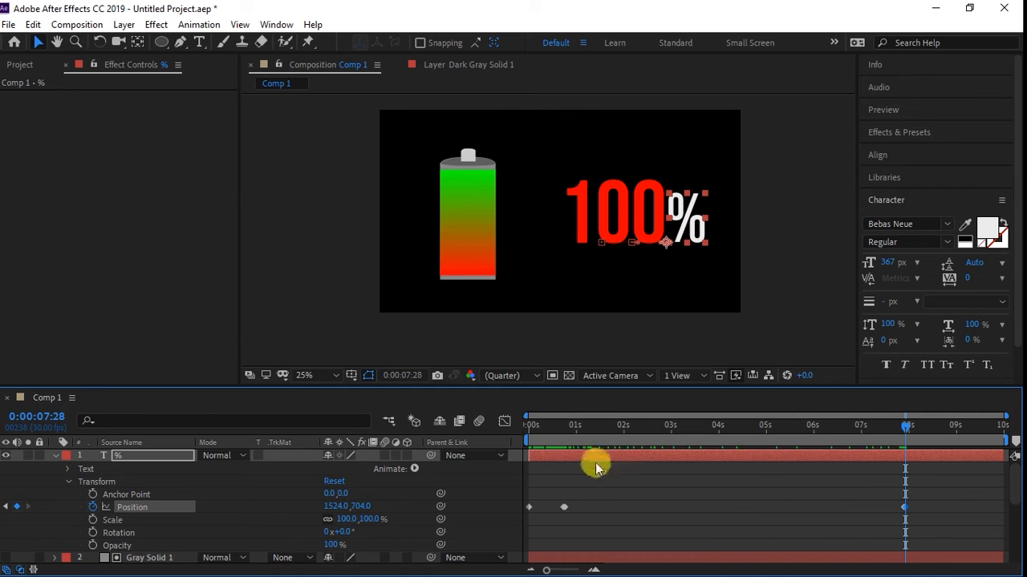
left_click_drag(559, 429, 403, 482)
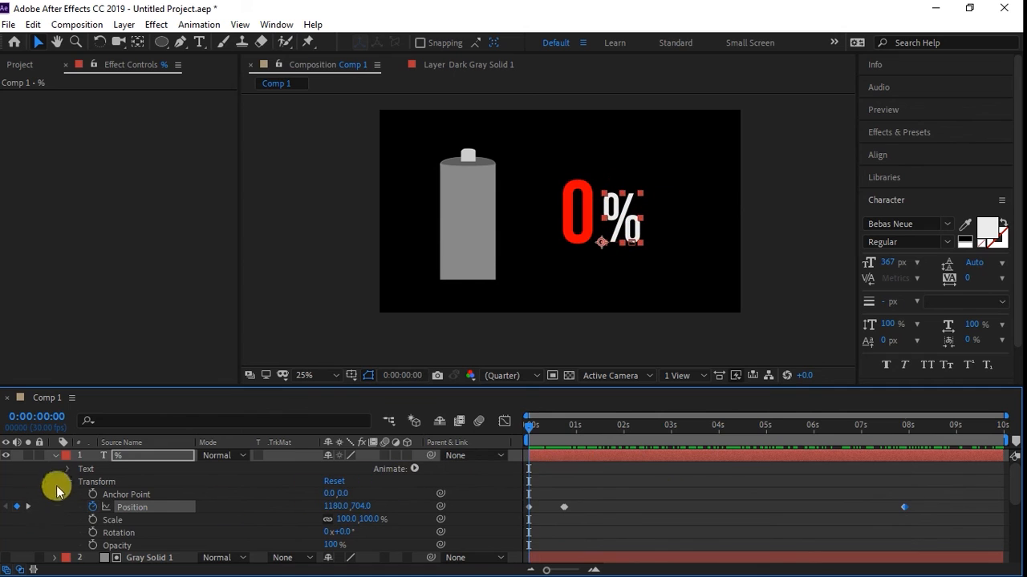
Collapse the expanded properties of all layers in the timeline and select the lowest Gray Solid 1 layer
left_click(56, 456)
scroll(88, 511, "down", 2)
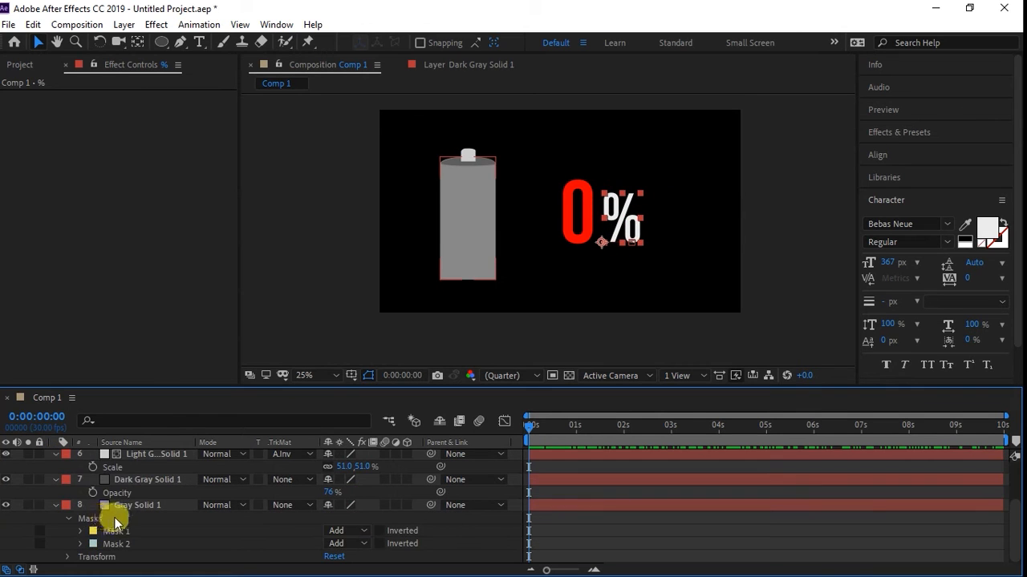
scroll(125, 526, "up", 1)
scroll(98, 523, "down", 1)
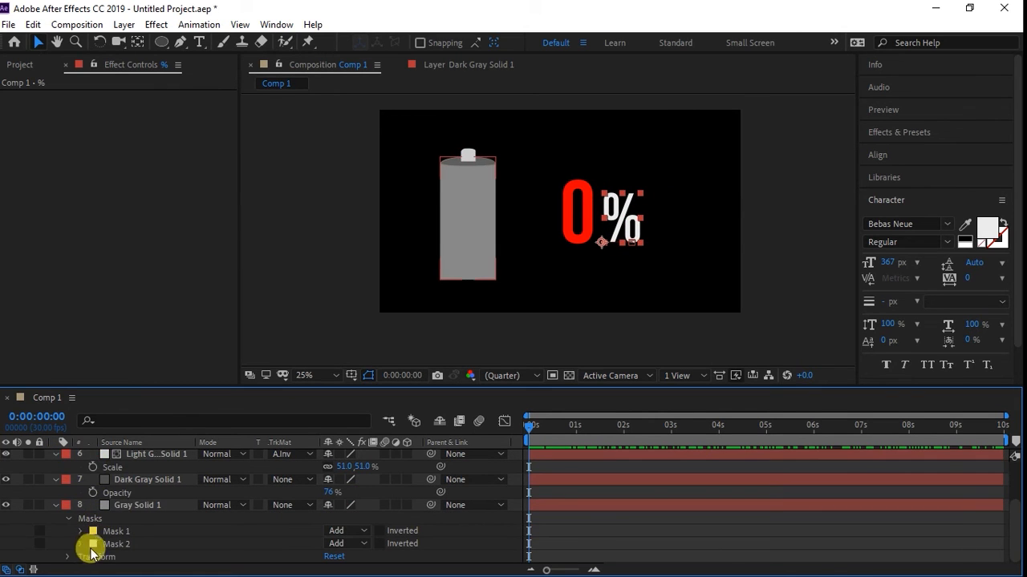
left_click(55, 505)
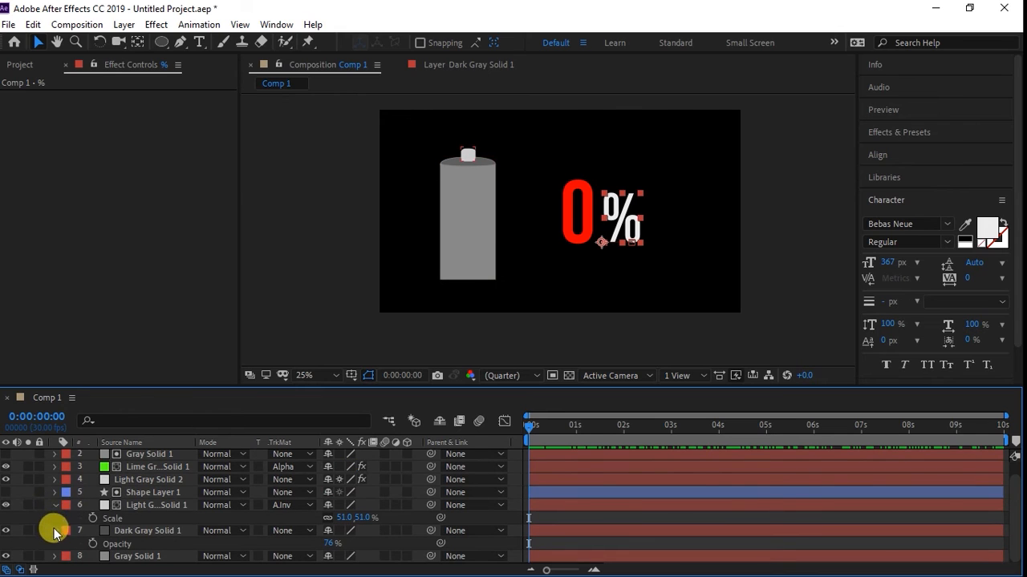
left_click(55, 531)
left_click(53, 519)
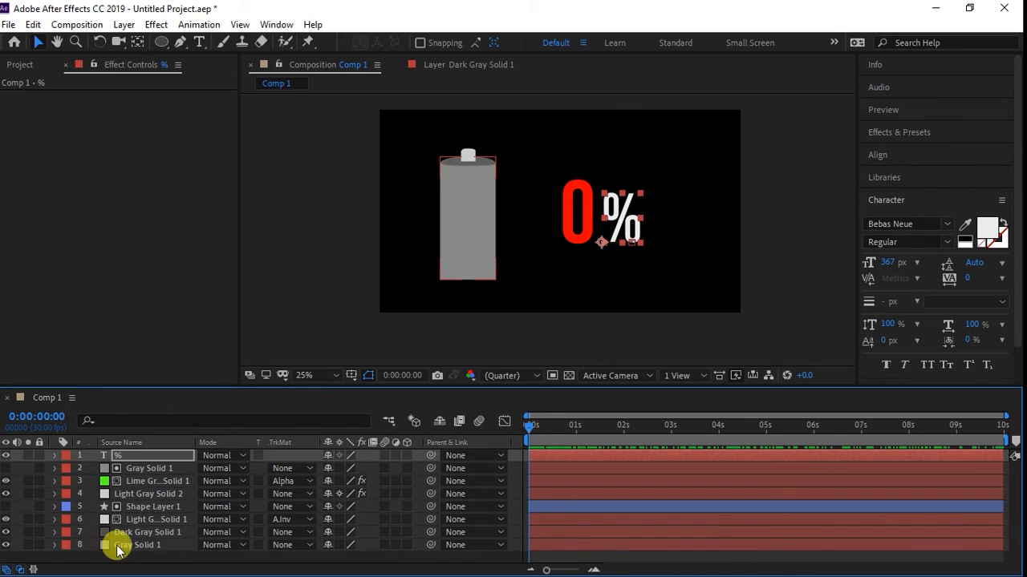
left_click(119, 546)
Check the composition's background by toggling the lowest gray layer's visibility and the transparency grid off and on
left_click(6, 545)
left_click(6, 544)
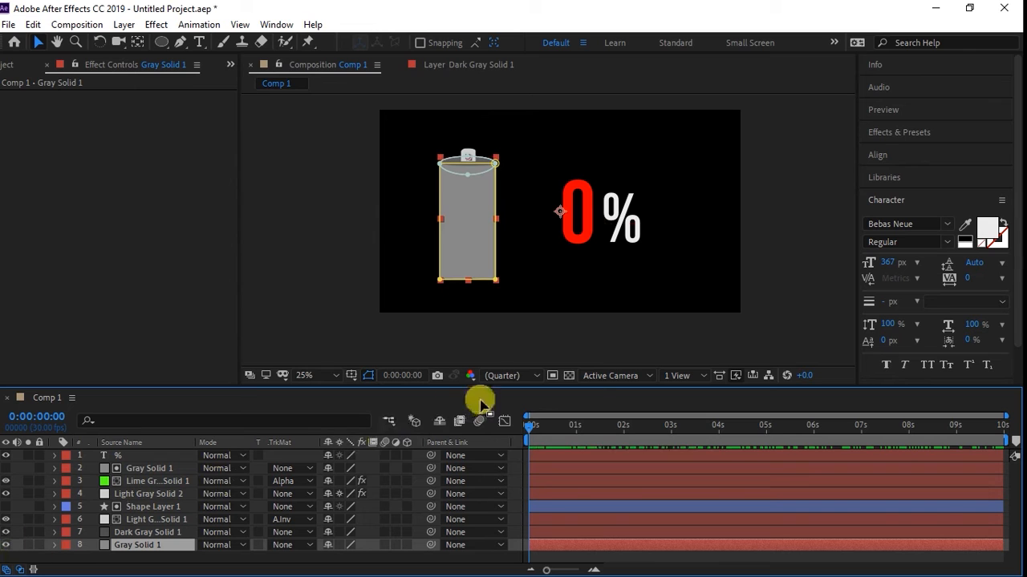
left_click(568, 375)
left_click(568, 375)
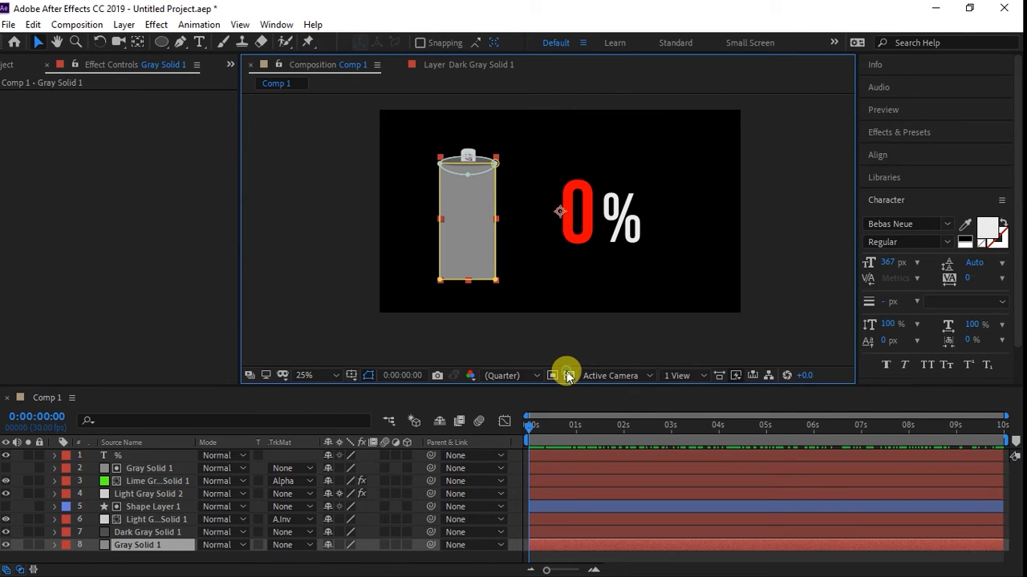
Start a new solid layer with a width of 1920 px and a height of 1080 px
left_click(123, 25)
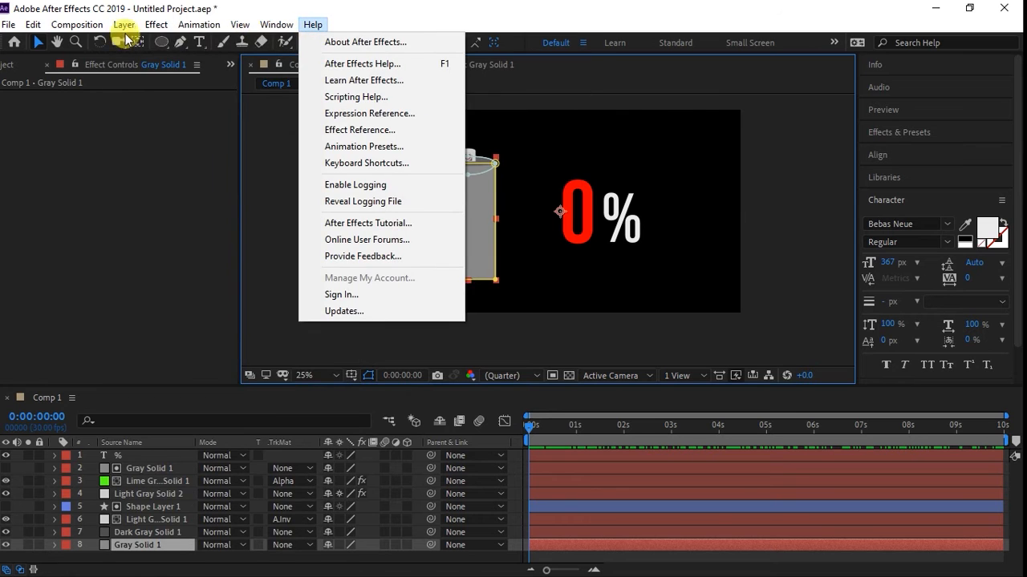
mouse_move(144, 41)
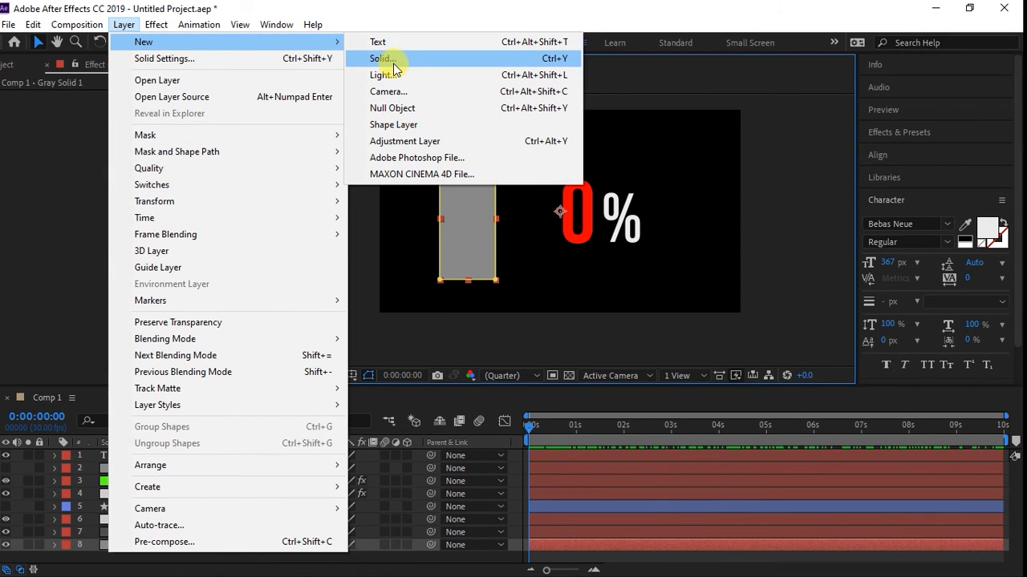
left_click(395, 59)
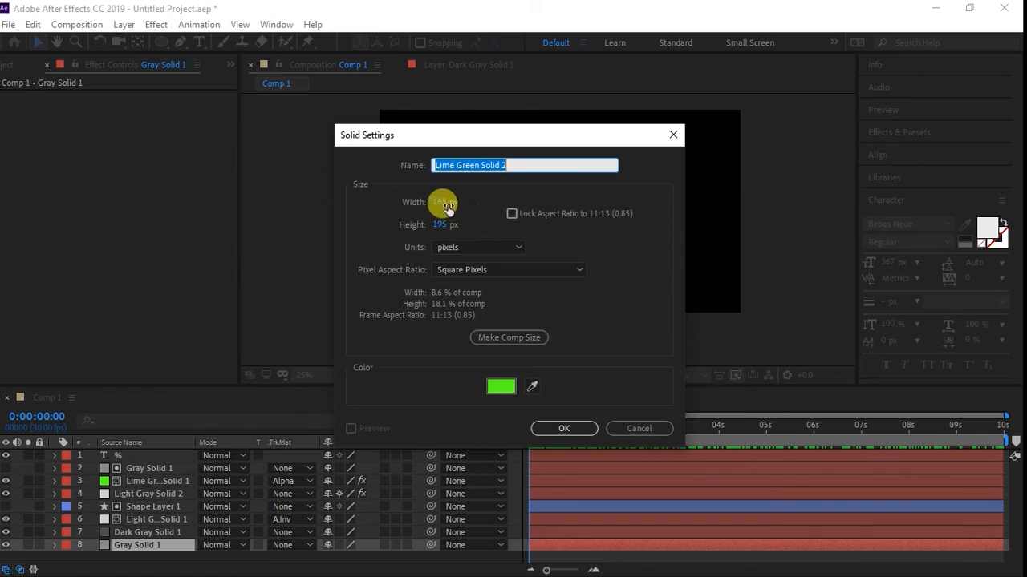
left_click(443, 204)
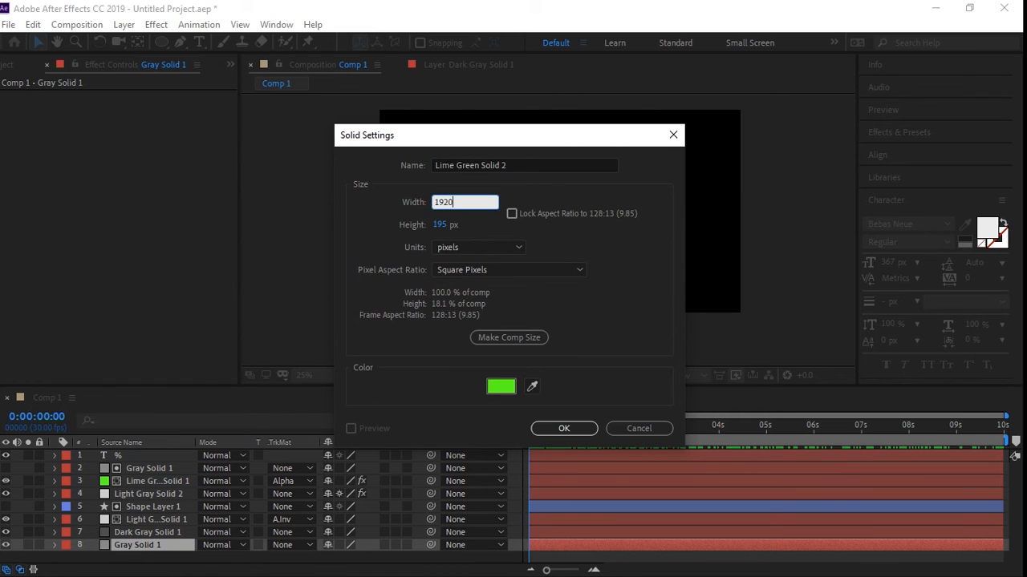
left_click(437, 224)
type("1080")
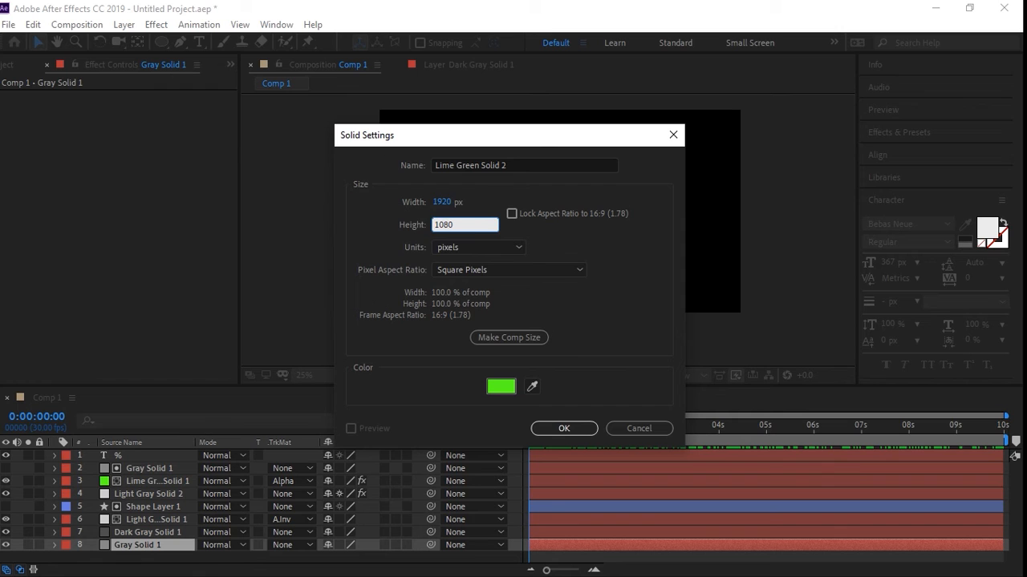
left_click(474, 196)
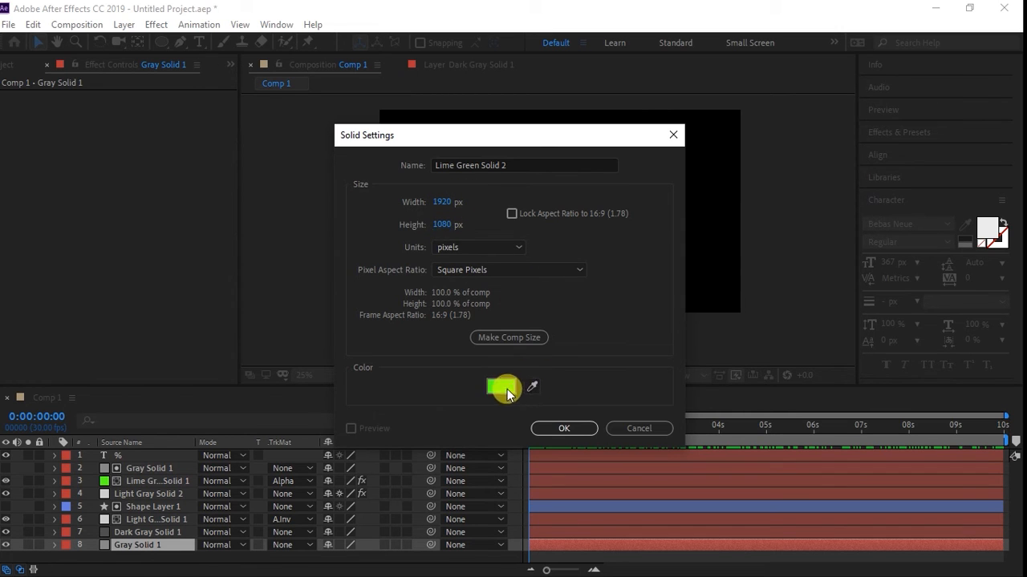
Set the new solid's color to orange, about EA7F00, and create the solid
left_click(500, 388)
left_click_drag(539, 358, 541, 376)
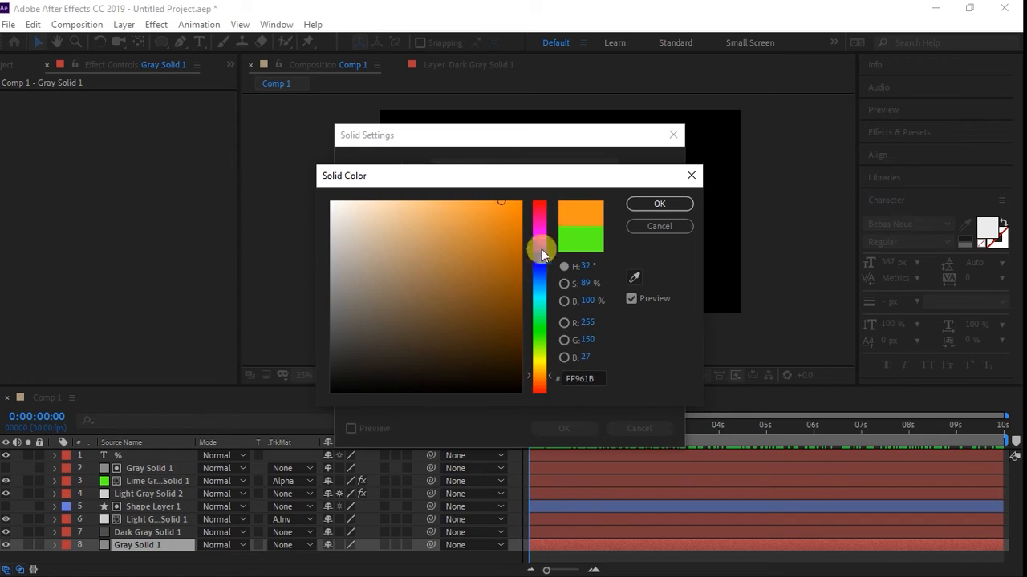
left_click_drag(510, 217, 530, 216)
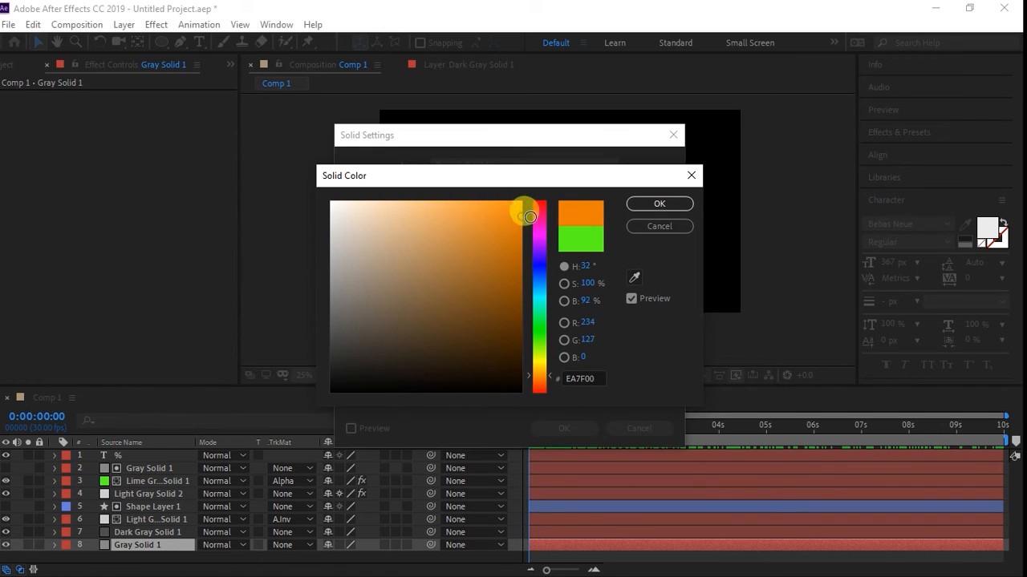
left_click(659, 204)
left_click(549, 430)
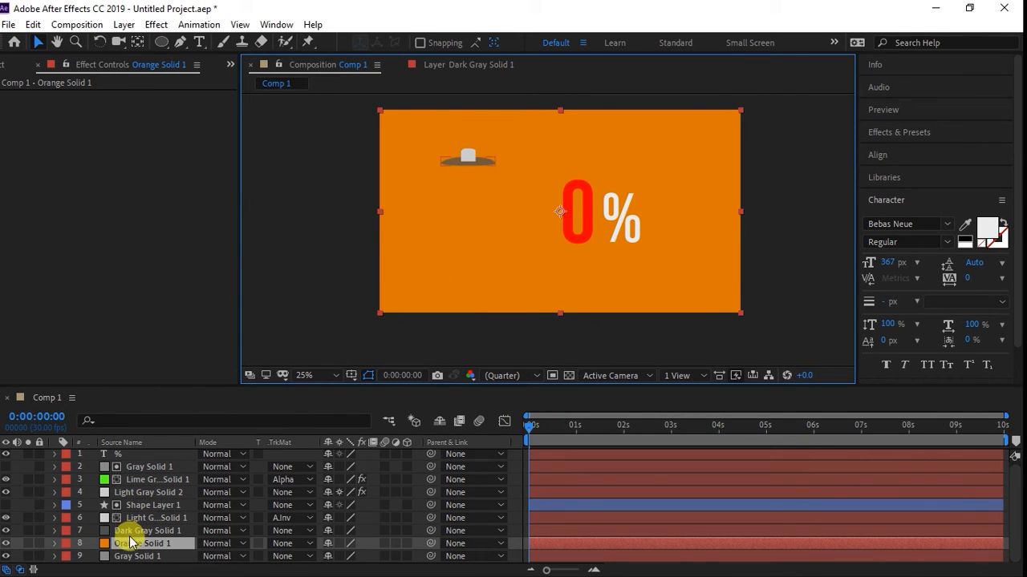
Move the orange solid to the bottom of the layer stack and scrub through the animation to 0:00:09:29
left_click_drag(129, 549, 129, 557)
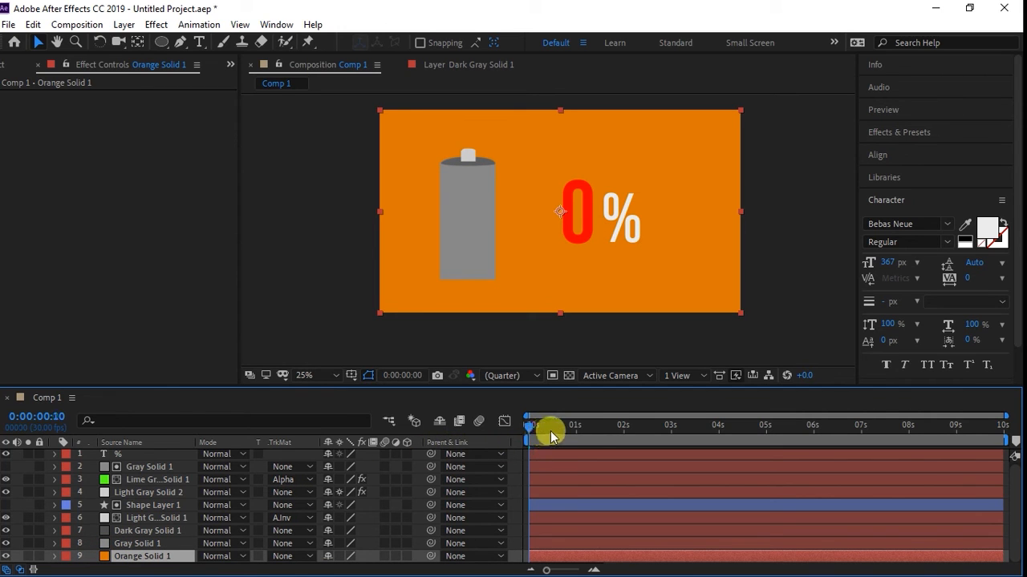
left_click_drag(550, 431, 1009, 425)
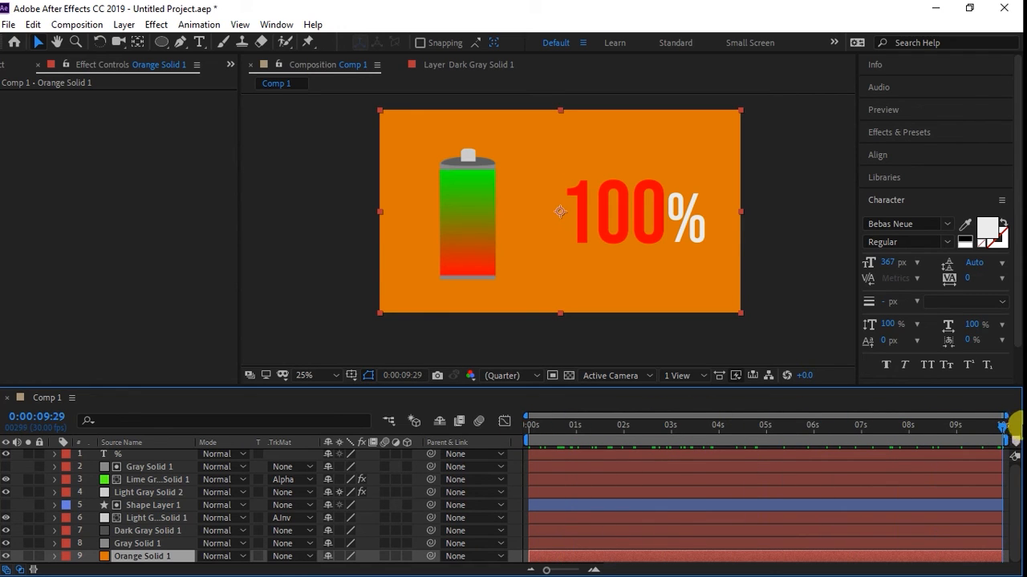
left_click(139, 467)
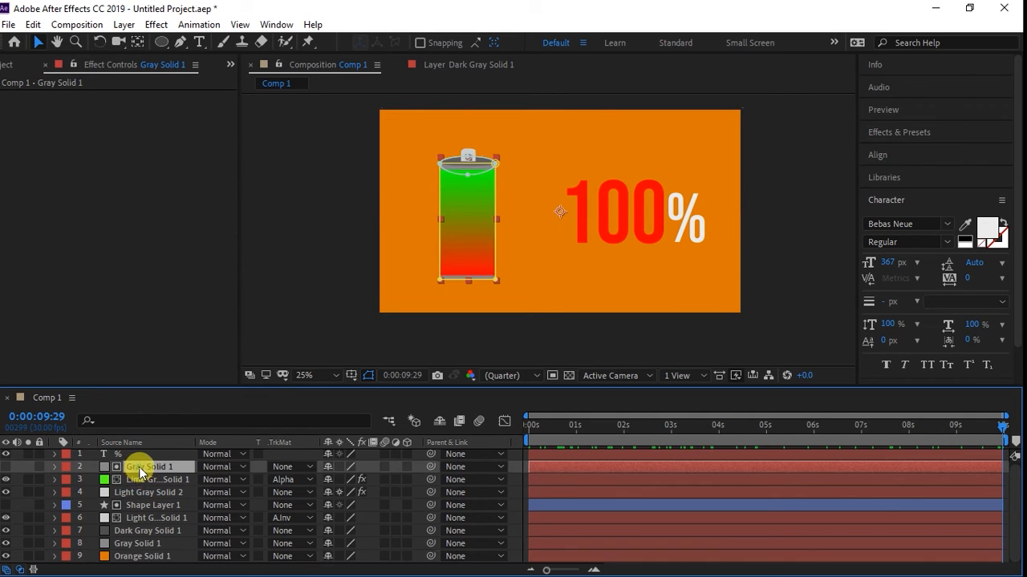
left_click(122, 543, "shift")
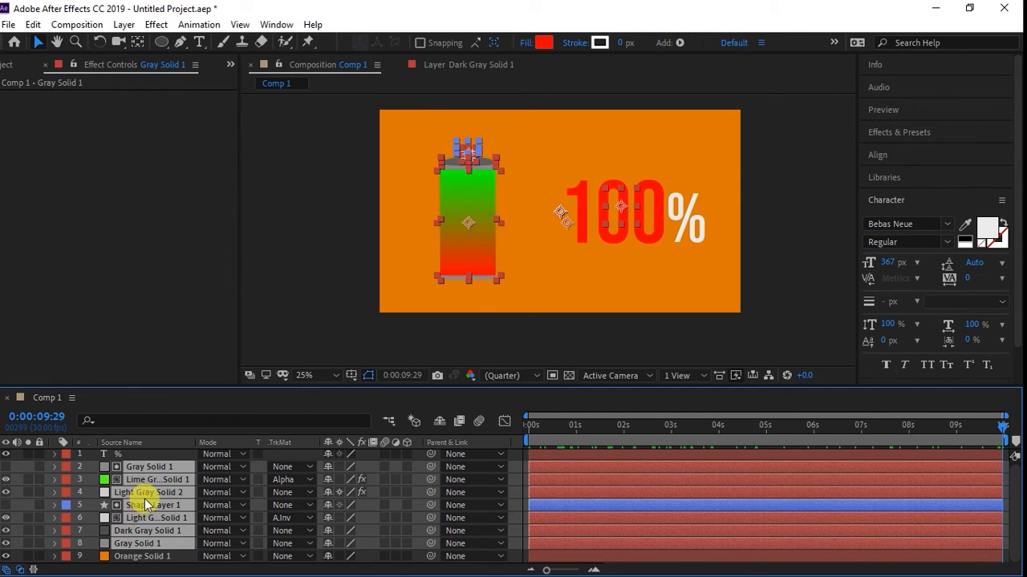
left_click(144, 466)
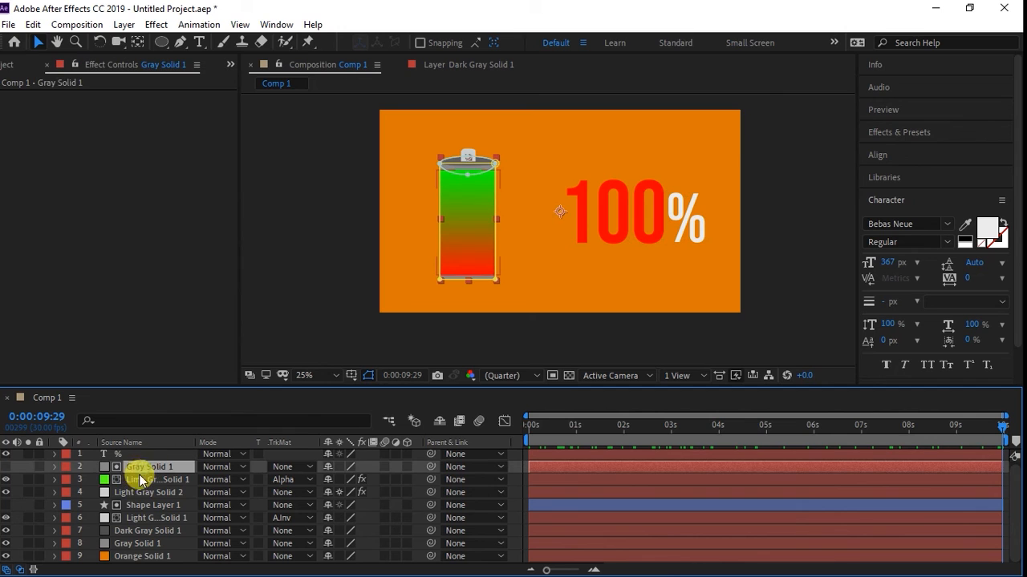
left_click(138, 481)
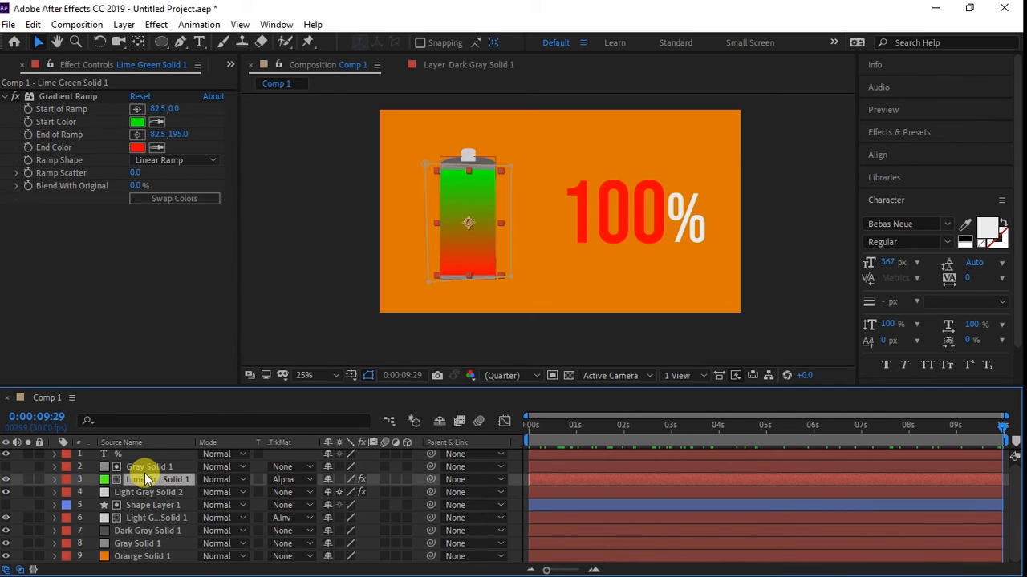
left_click(143, 467)
Identify the counter layer, Light Gray Solid 2, by toggling its visibility and move it directly below the % layer
left_click(138, 496)
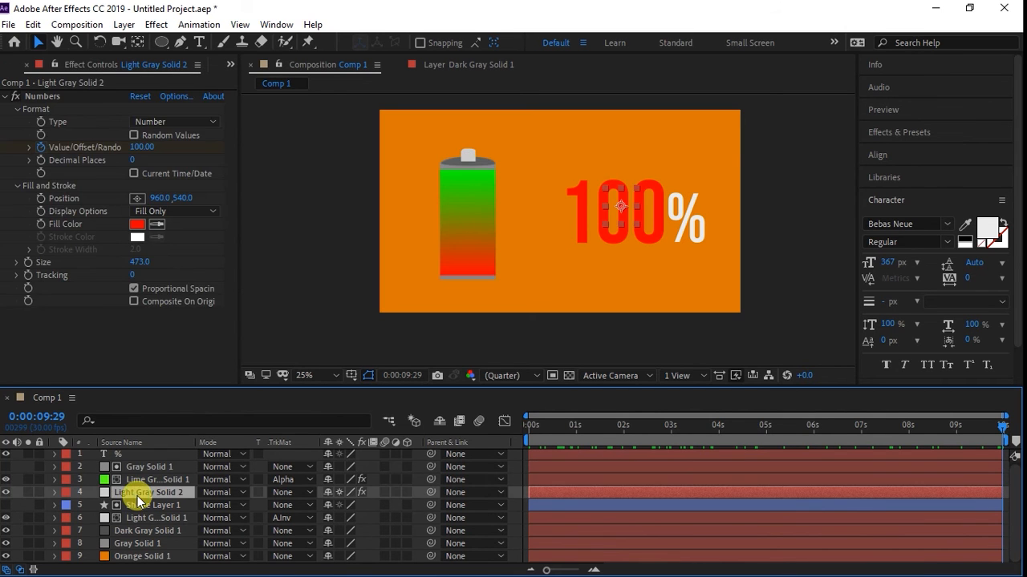
left_click(5, 493)
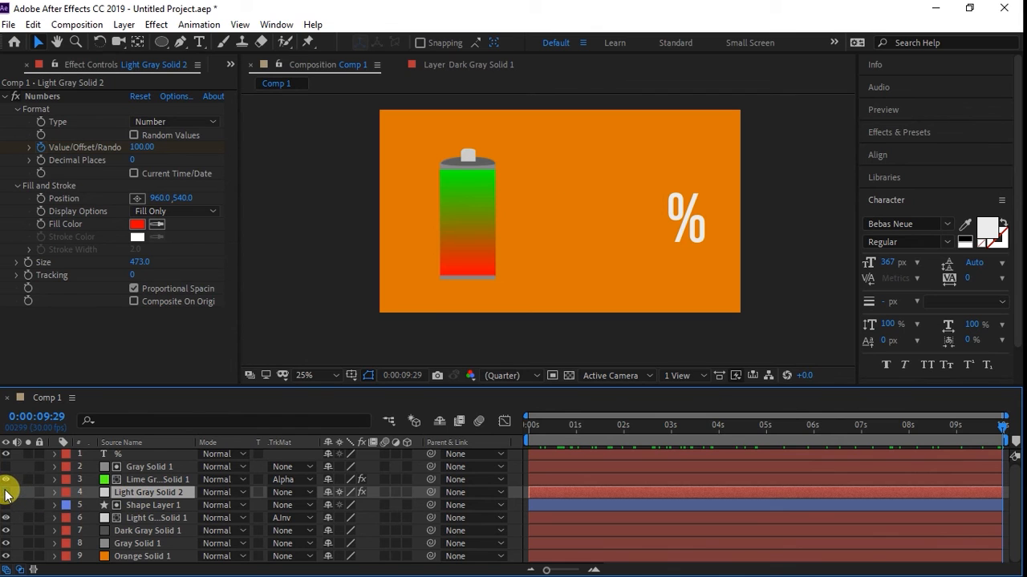
left_click(6, 492)
left_click(5, 492)
left_click(6, 493)
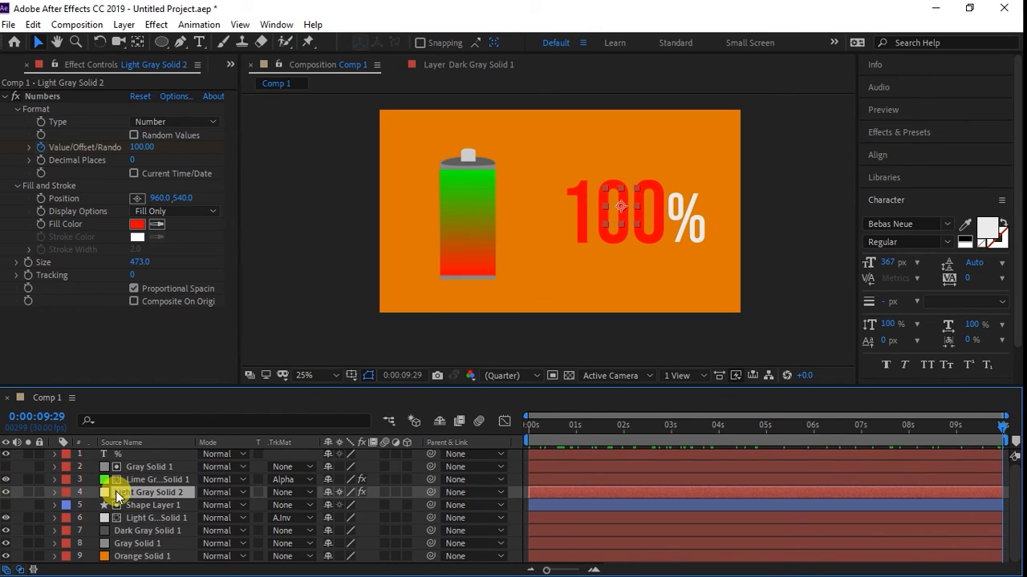
left_click_drag(115, 491, 115, 468)
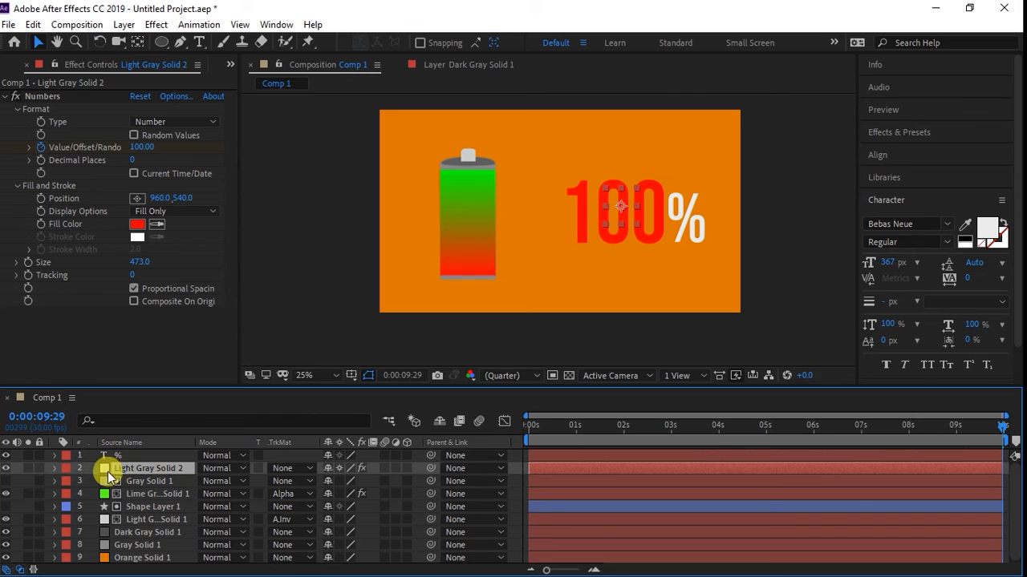
left_click(142, 482)
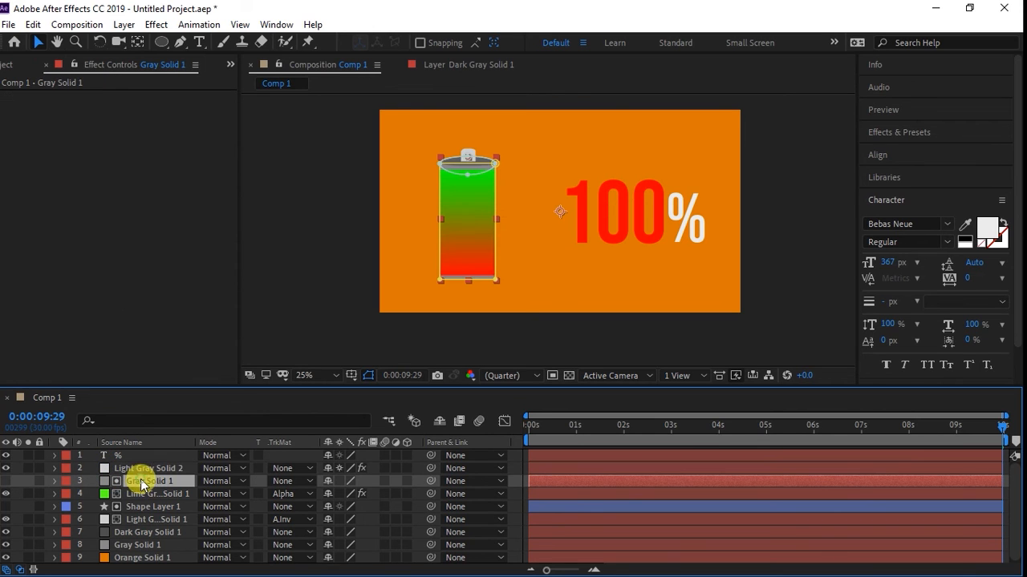
left_click(130, 545, "shift")
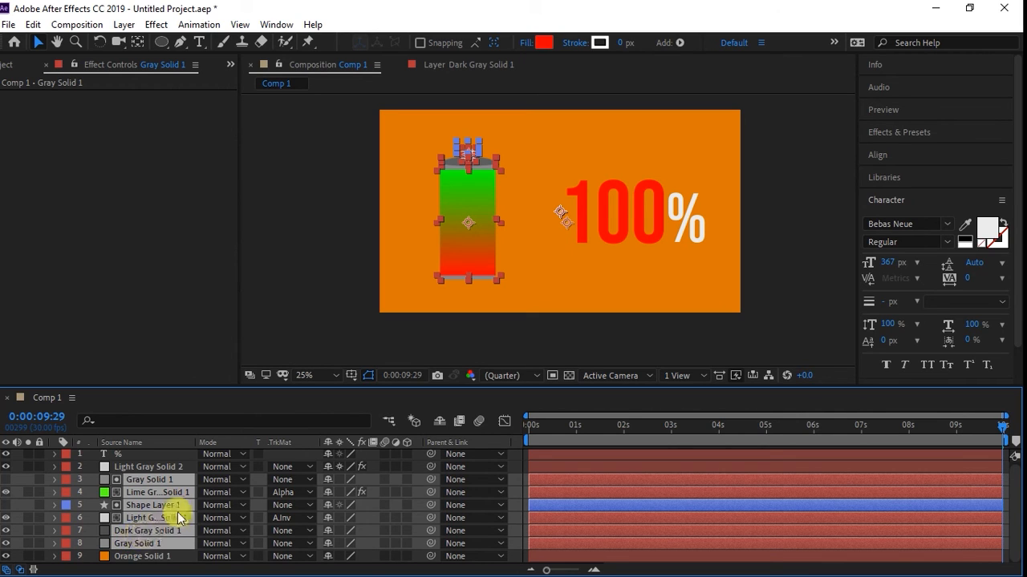
right_click(160, 539)
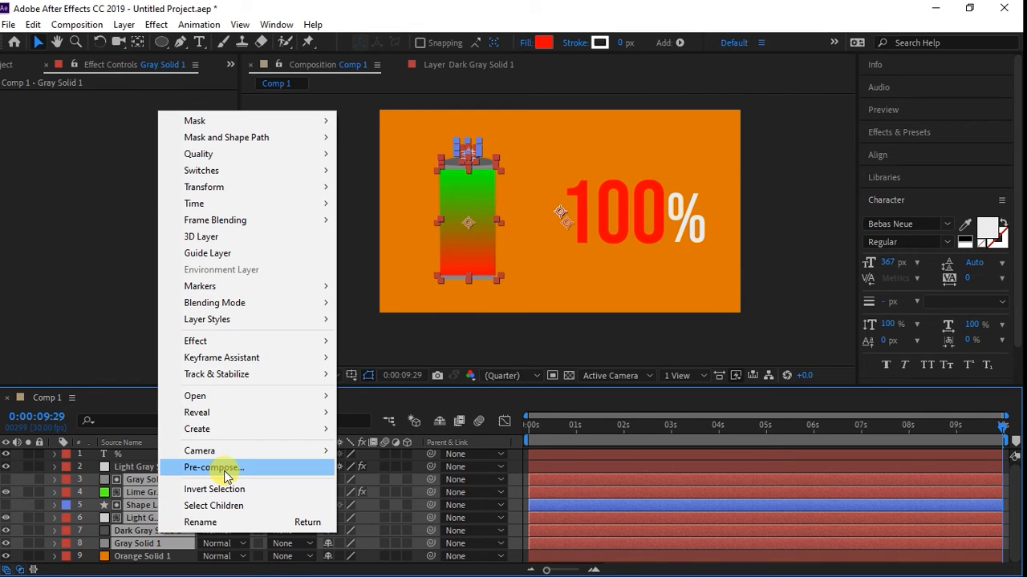
right_click(134, 511)
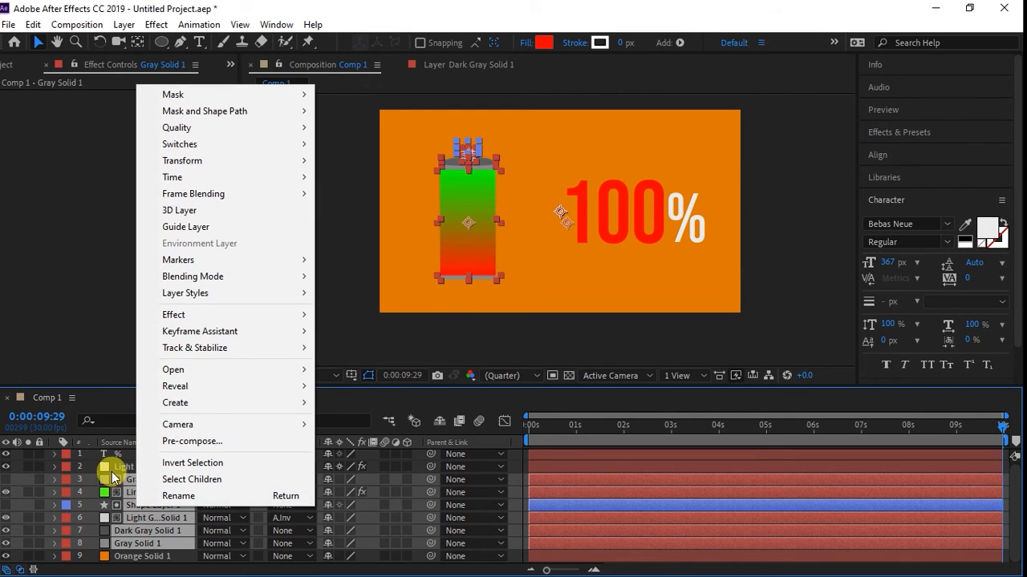
left_click(124, 483)
left_click(160, 468)
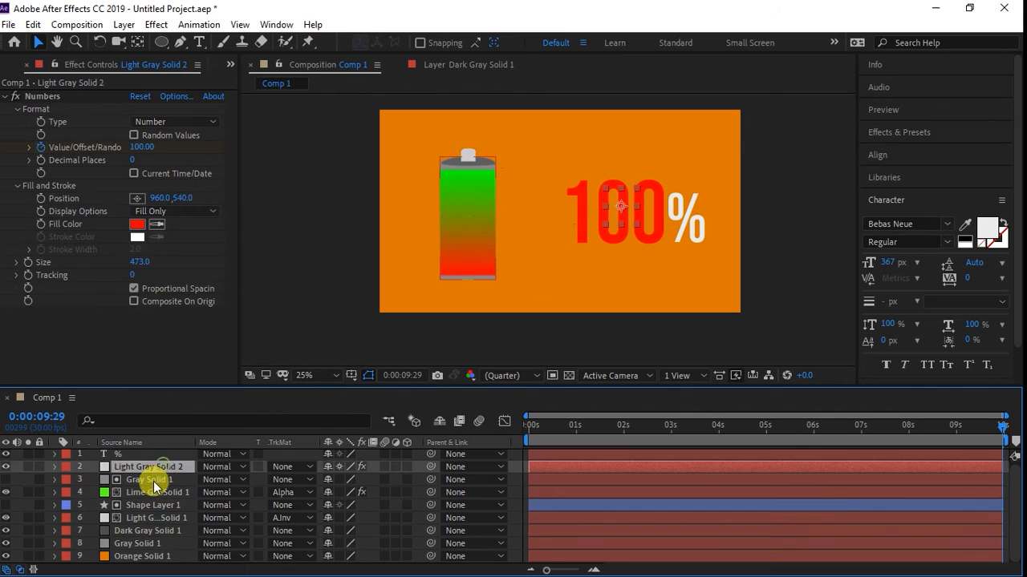
Pre-compose the six battery layers, from the upper Gray Solid 1 to the lower one, into a composition named Comp battery
left_click(151, 484)
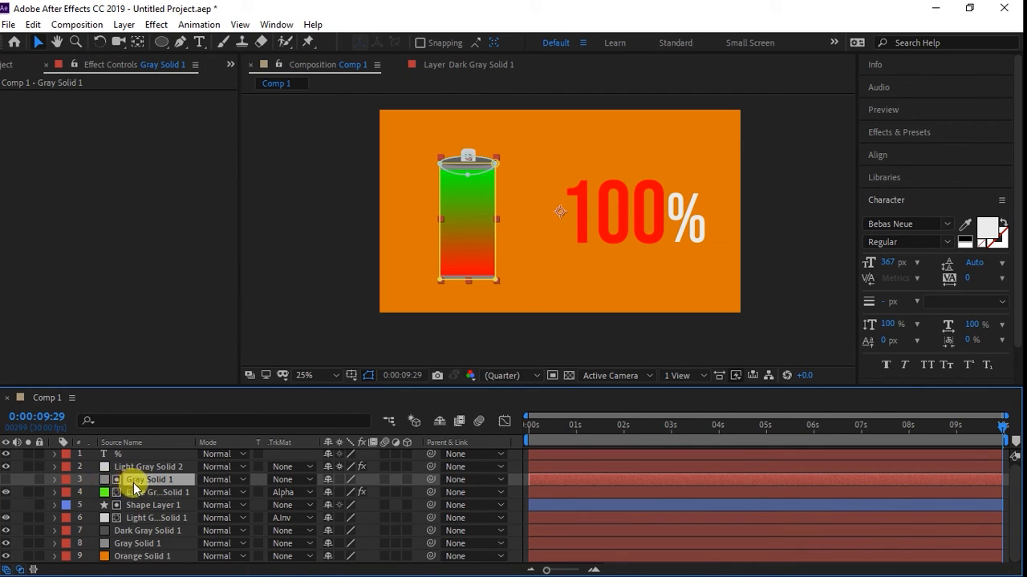
left_click(143, 546, "shift")
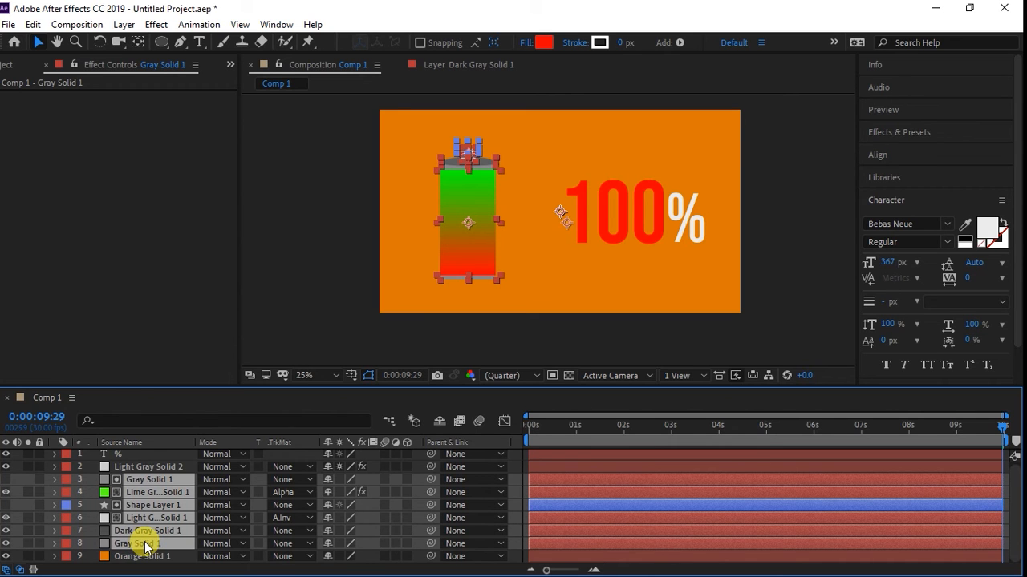
right_click(145, 546)
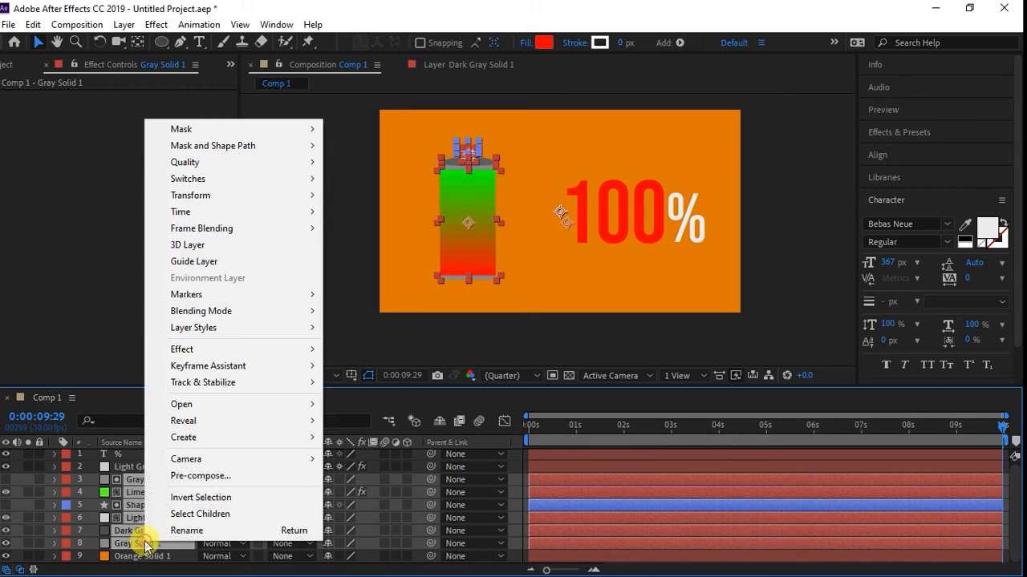
left_click(193, 478)
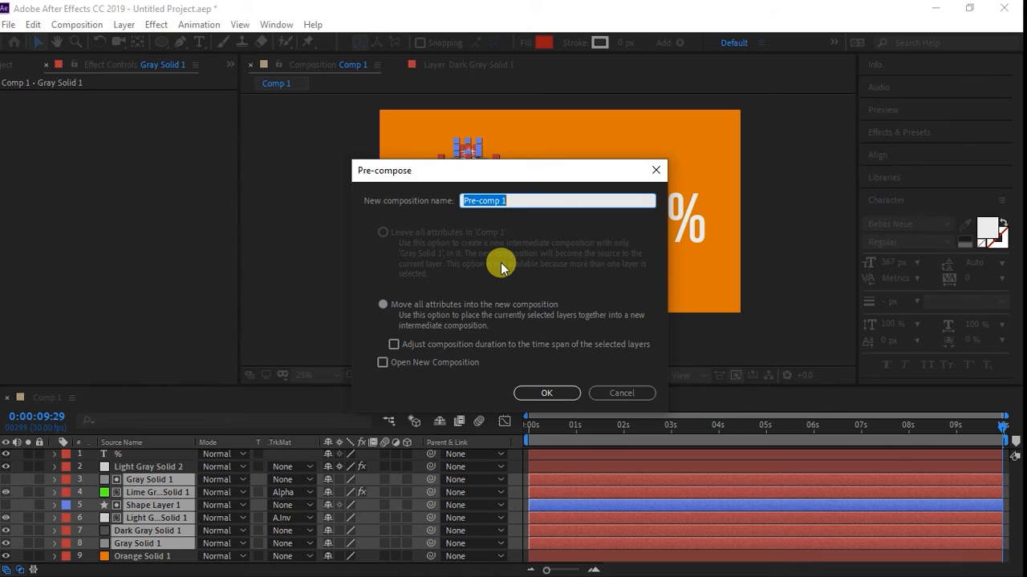
type("Comp battery")
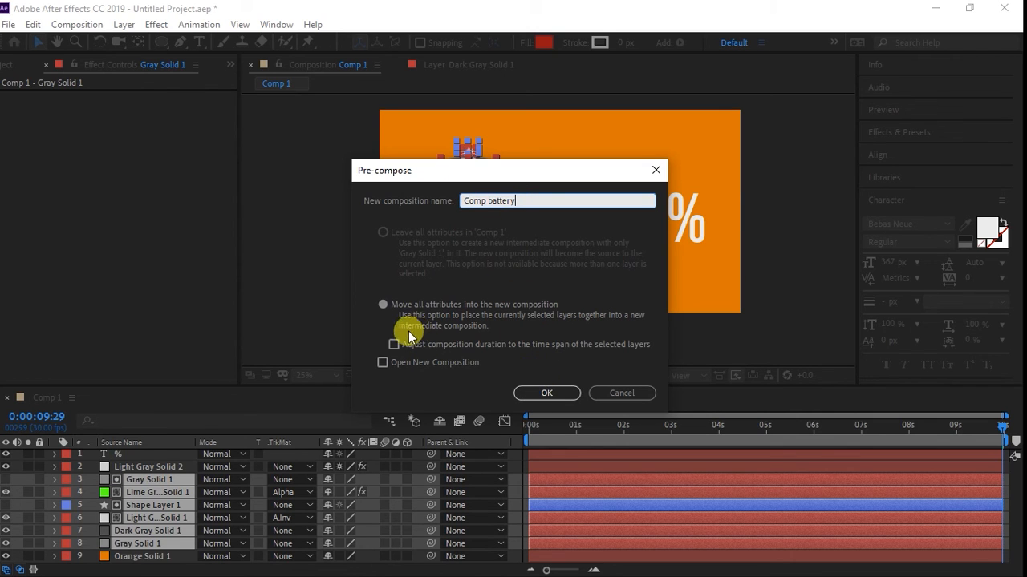
left_click(537, 398)
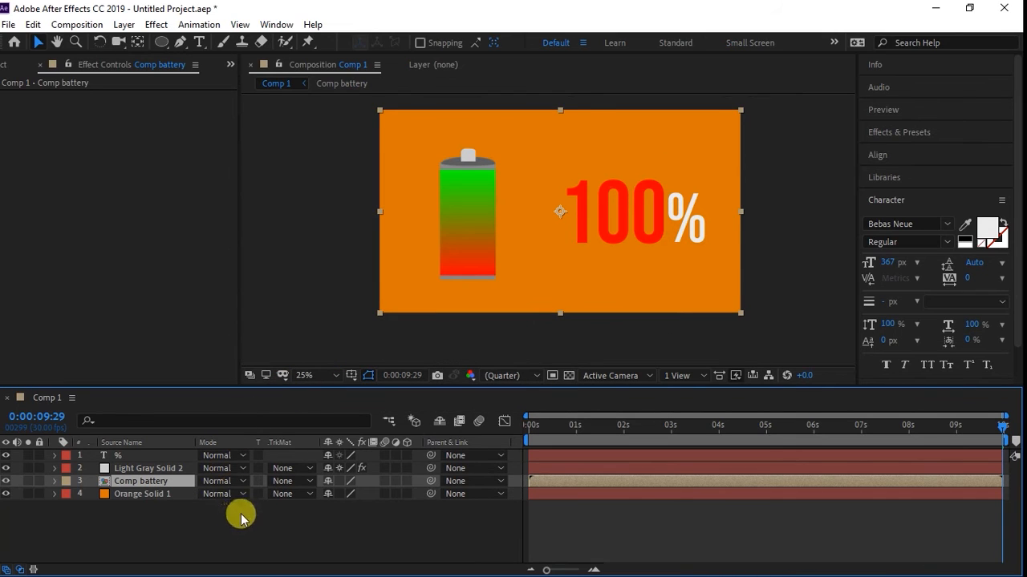
Check what the Comp battery layer contains by toggling its visibility, and return to the start of the timeline
left_click(5, 482)
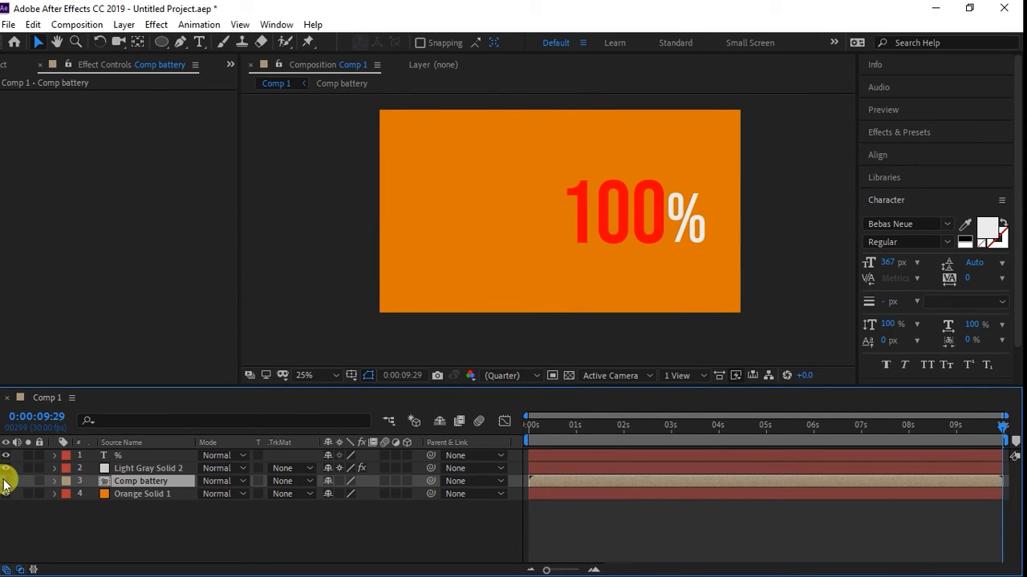
left_click(6, 481)
left_click(5, 482)
left_click(5, 482)
left_click(5, 481)
left_click(6, 481)
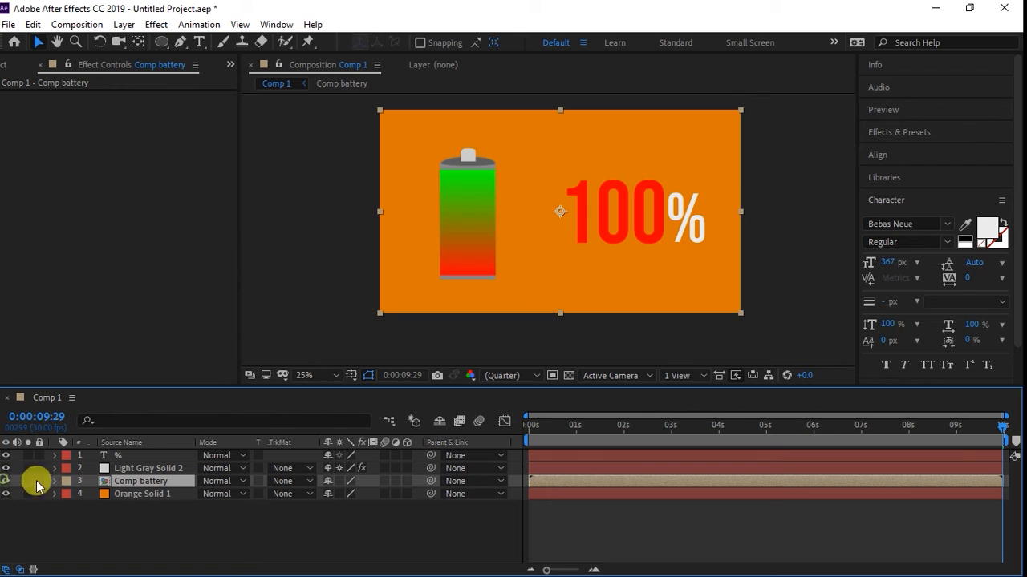
left_click_drag(543, 430, 389, 433)
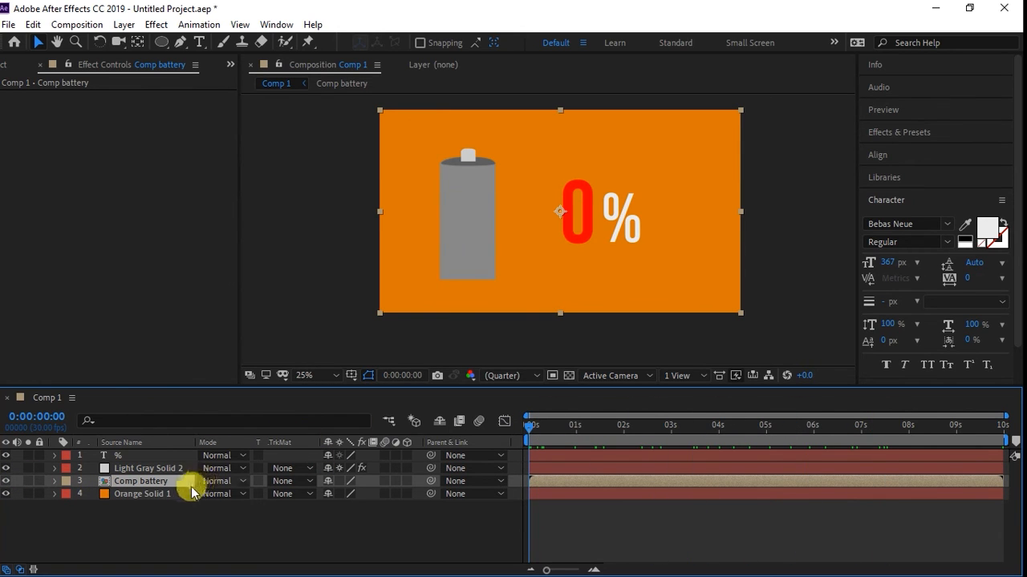
Duplicate the Comp battery layer and shift the copy beside the original by setting its anchor point to 658, 540
key("ctrl+d")
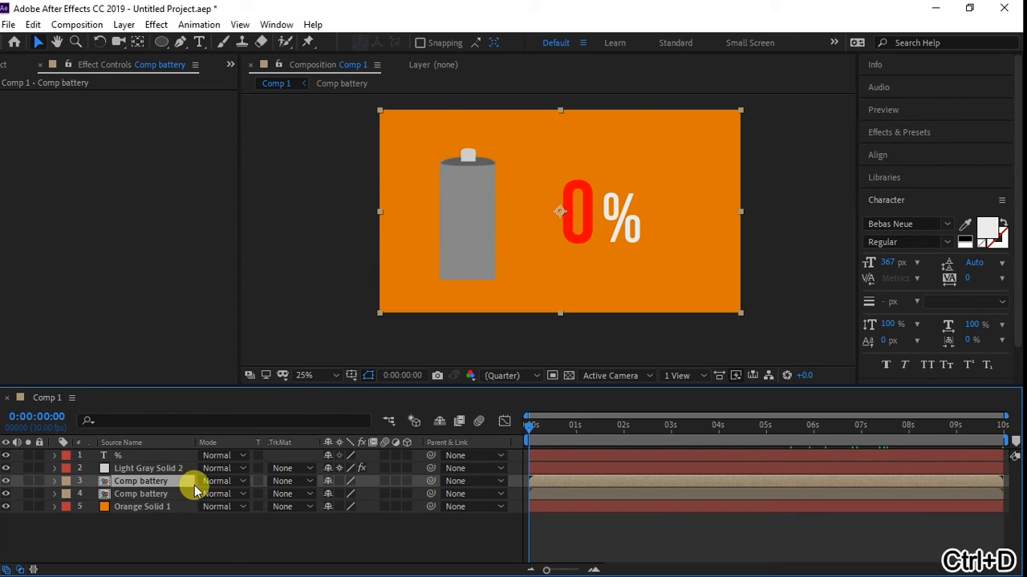
key("a")
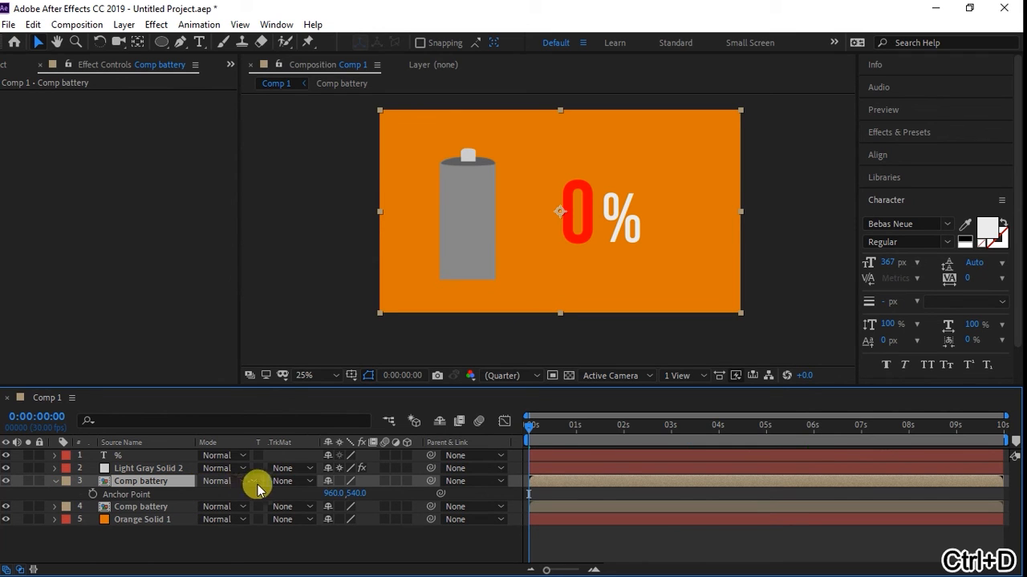
left_click_drag(329, 494, 83, 485)
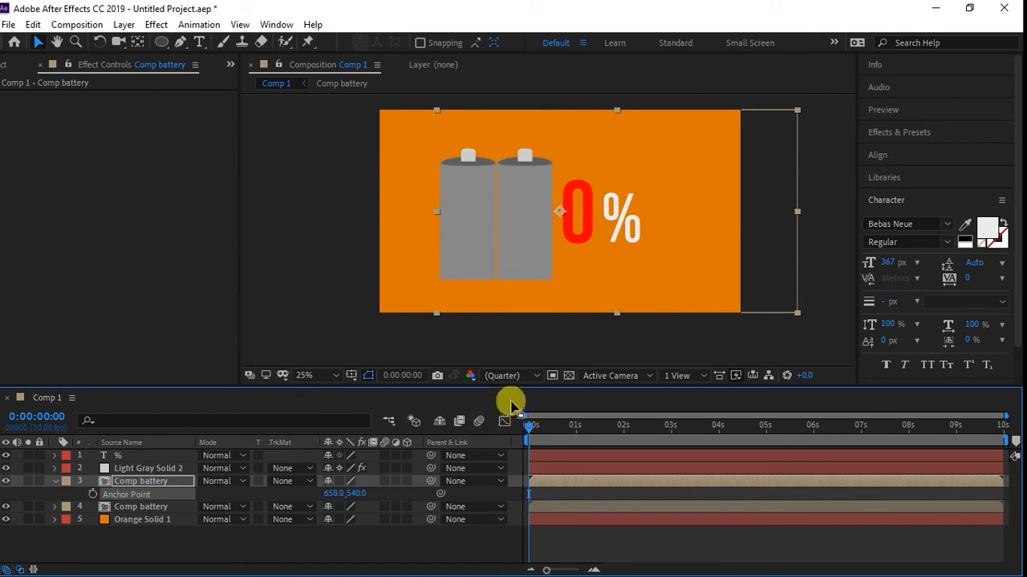
Go to 0:00:05:07 and set the battery copy's anchor point to 467, 865
left_click_drag(528, 435, 777, 507)
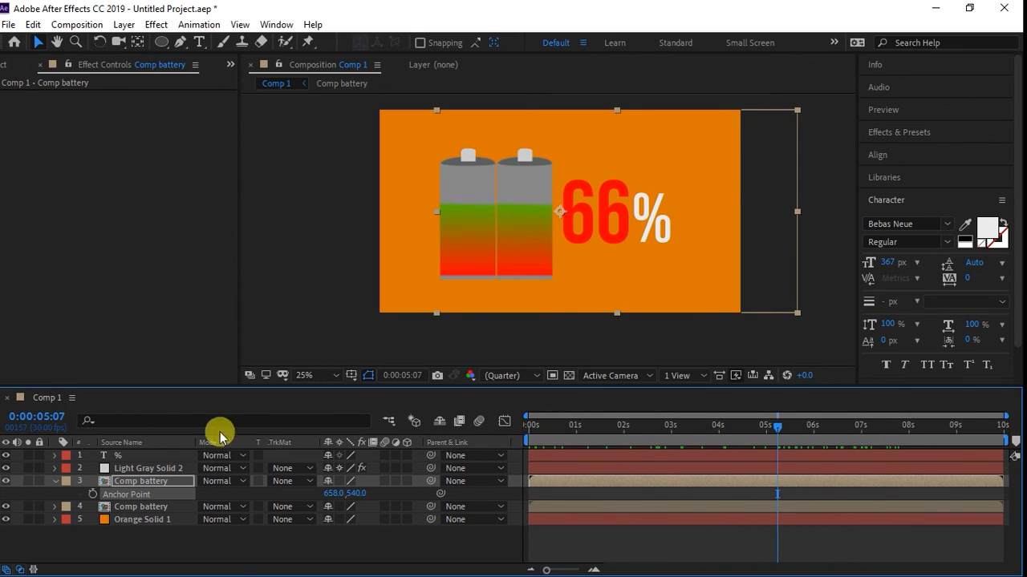
left_click(153, 484)
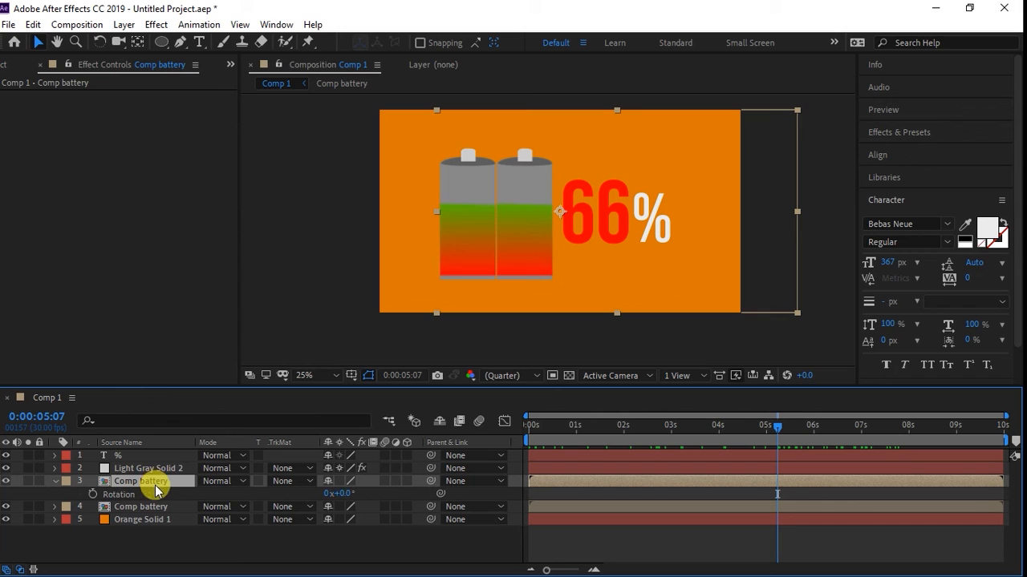
key("a")
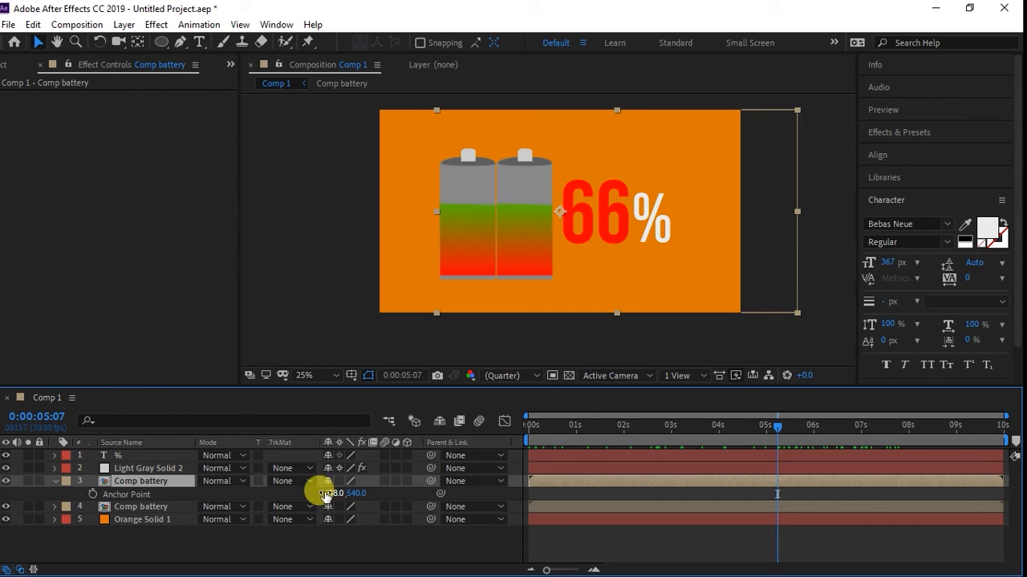
left_click_drag(325, 494, 160, 470)
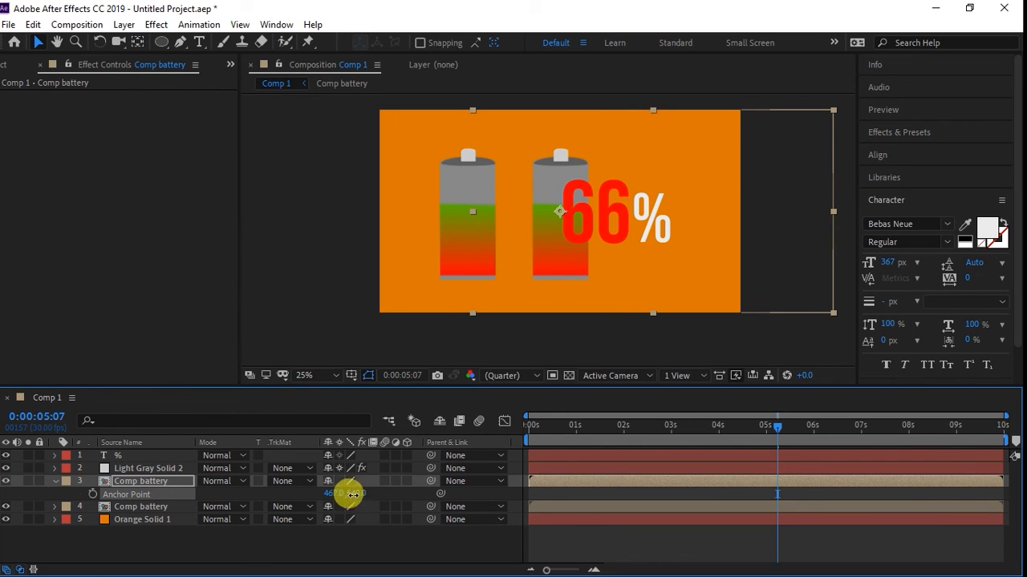
left_click_drag(346, 491, 591, 427)
left_click_drag(686, 372, 695, 341)
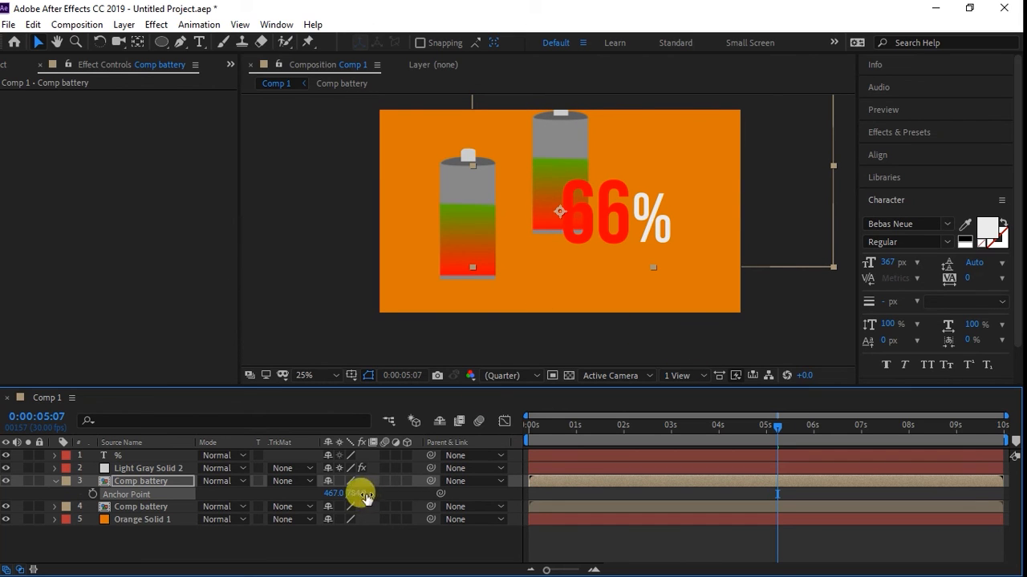
left_click_drag(358, 490, 452, 463)
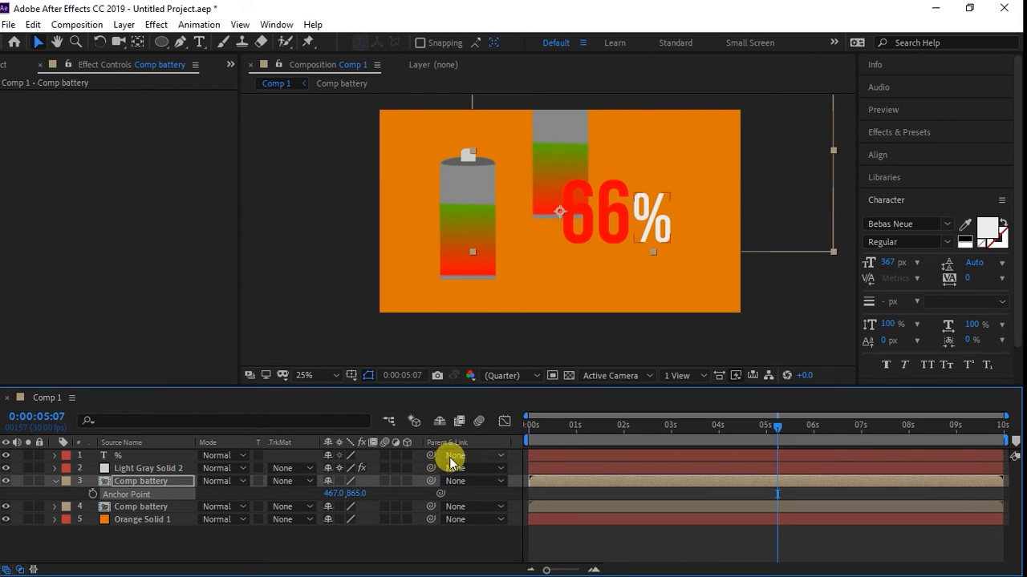
Place the battery copy against the original's right side and rotate it to 6°
left_click(559, 215)
left_click_drag(559, 215, 509, 275)
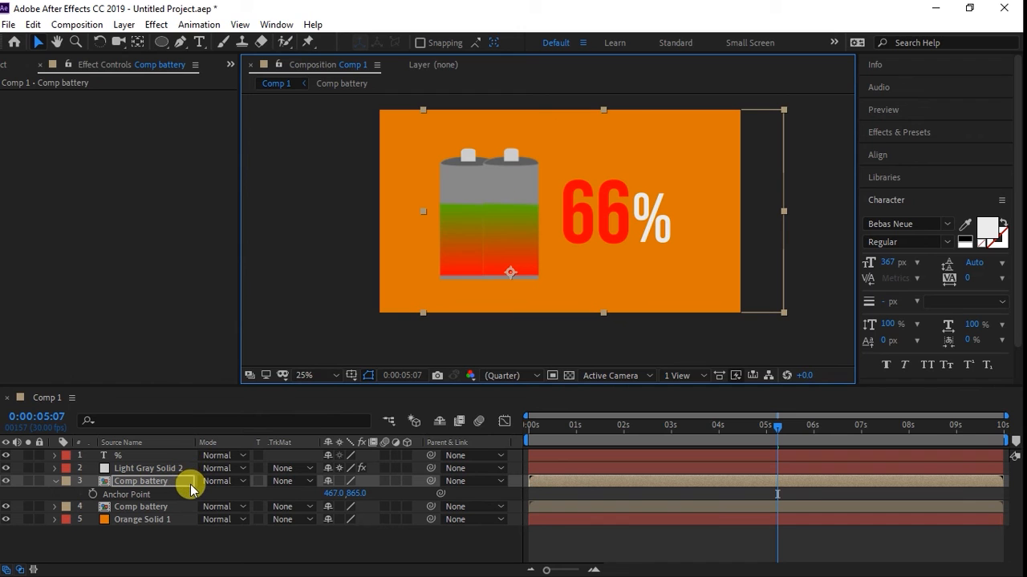
key("r")
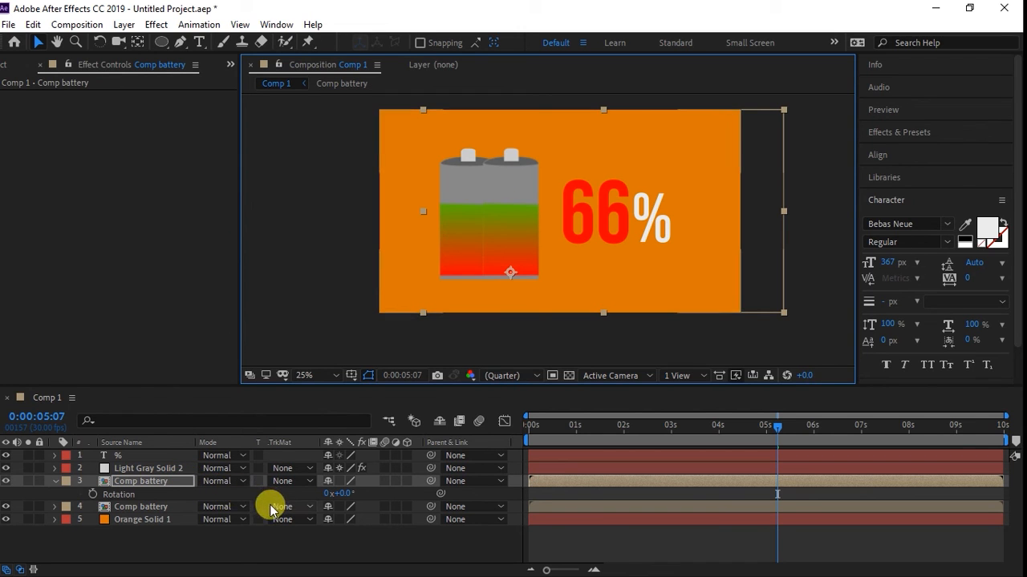
mouse_move(340, 493)
left_mouse_down()
mouse_move(355, 491)
mouse_move(342, 489)
left_mouse_up()
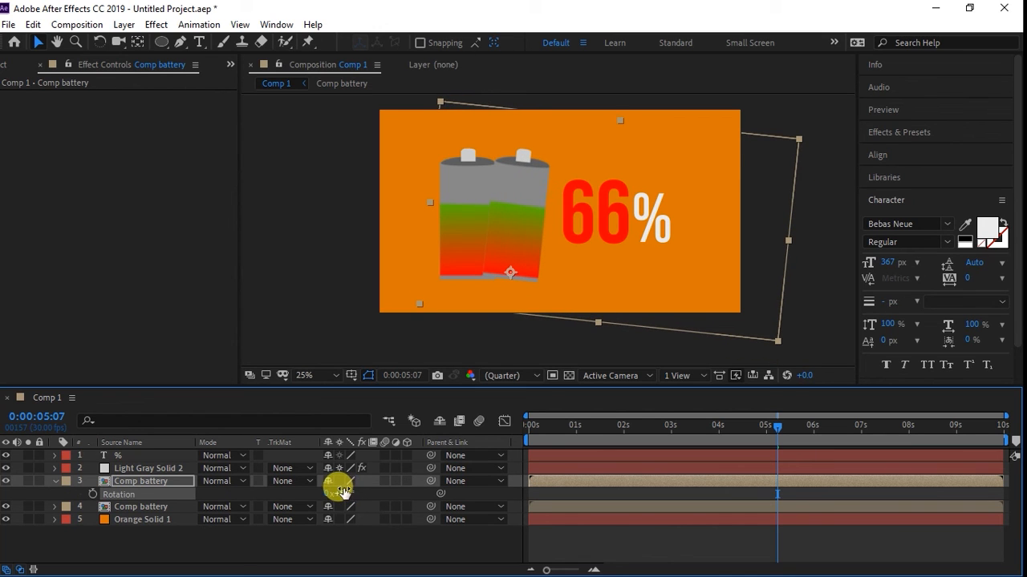
left_click(510, 274)
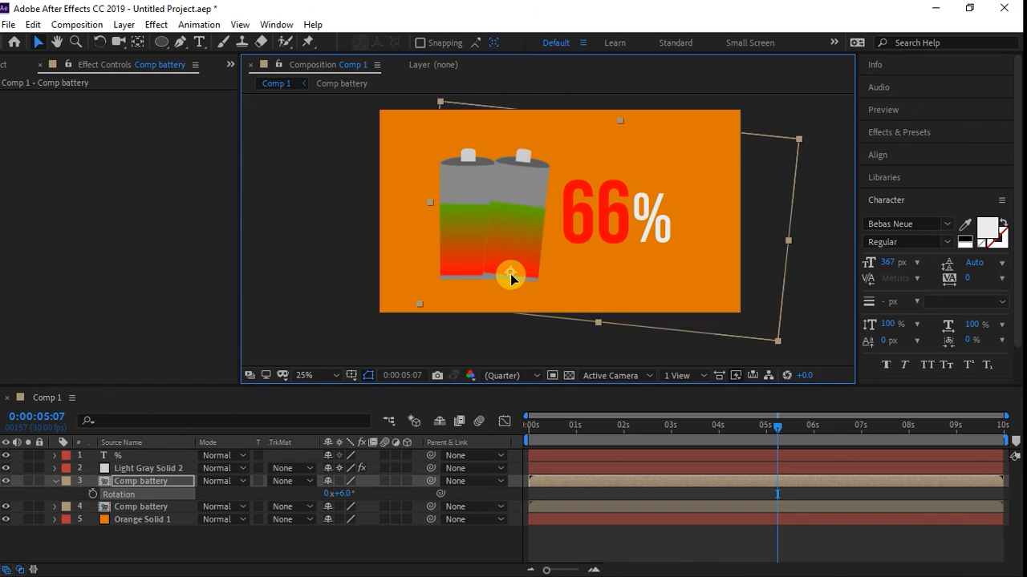
left_click_drag(510, 274, 510, 275)
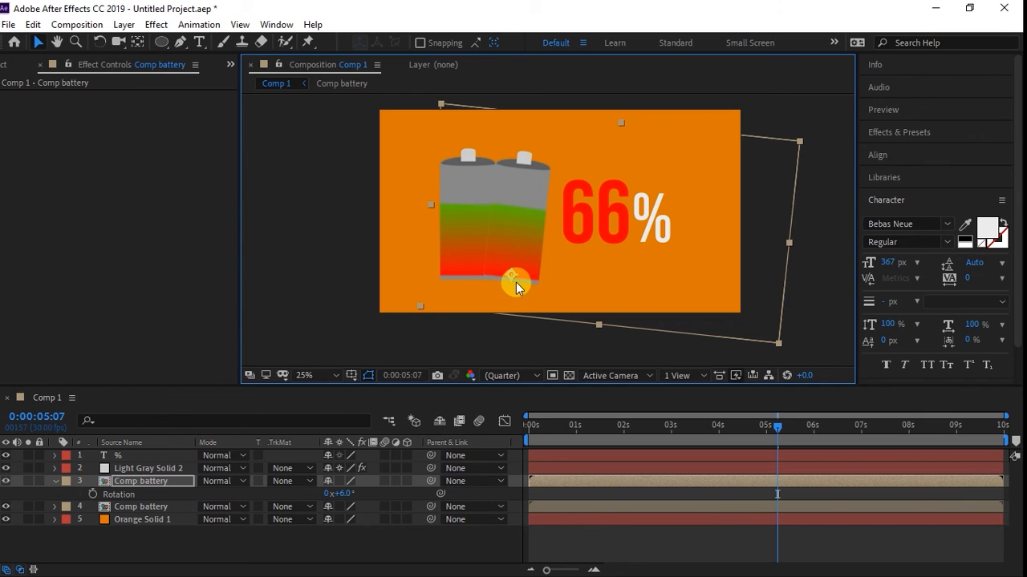
Duplicate the rotated battery layer and move the new copy to the original battery's left side
left_click(149, 481)
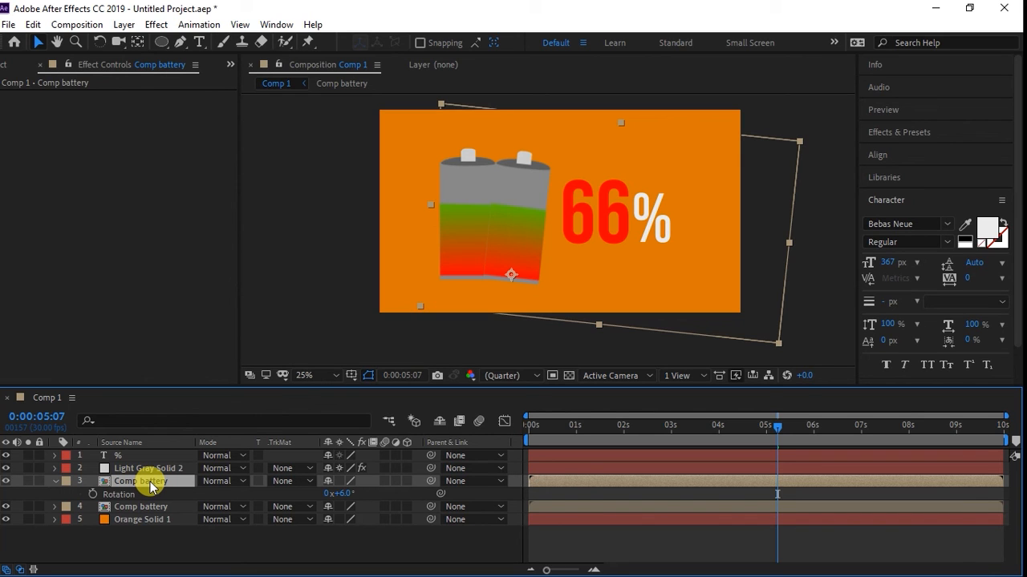
key("ctrl+d")
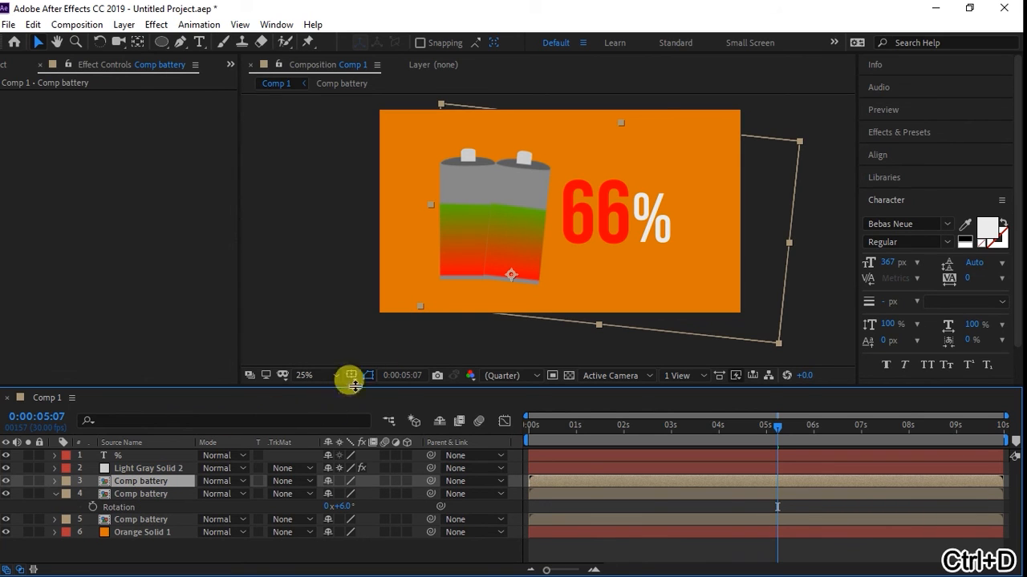
left_click_drag(523, 276, 435, 283)
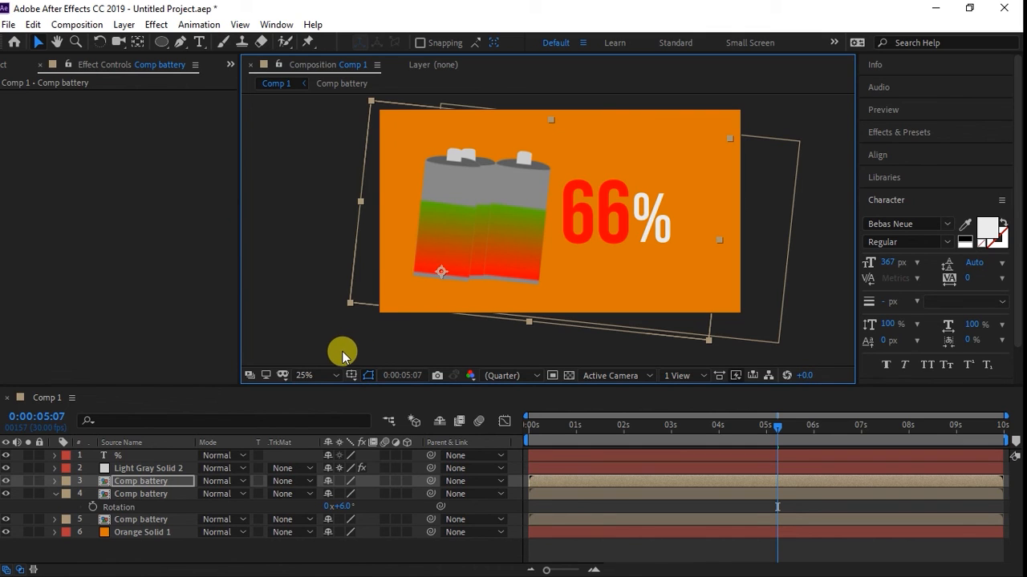
Rotate the left battery copy to -12° and nudge it into line with the middle battery
key("r")
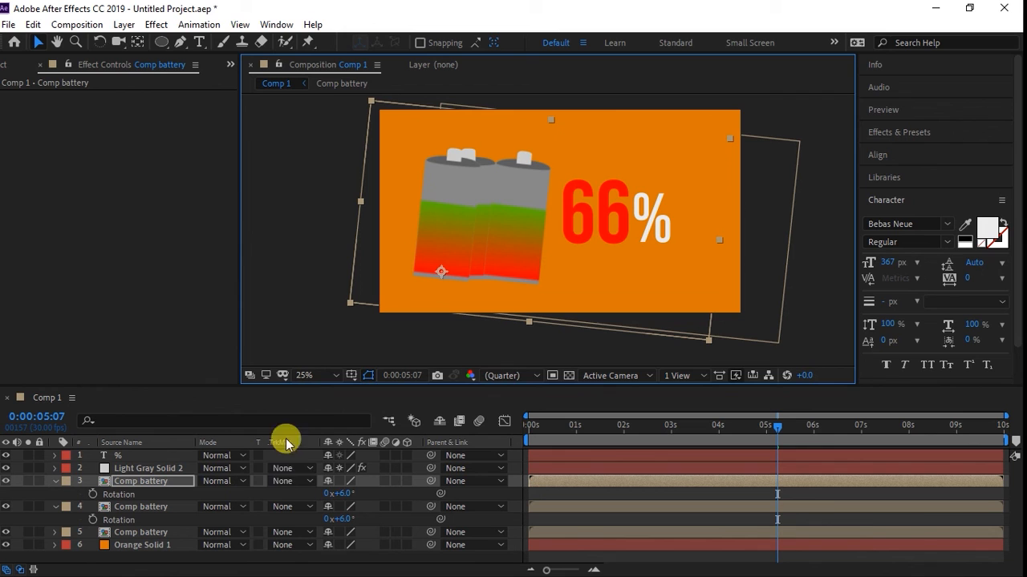
left_click(331, 493)
left_click_drag(332, 493, 318, 483)
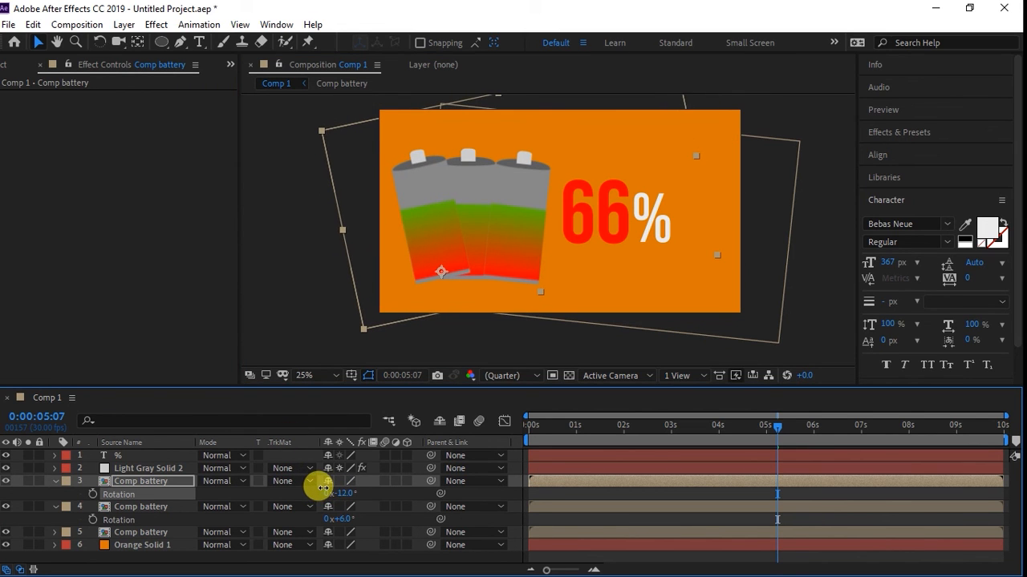
left_click(440, 216)
left_click_drag(439, 212, 436, 215)
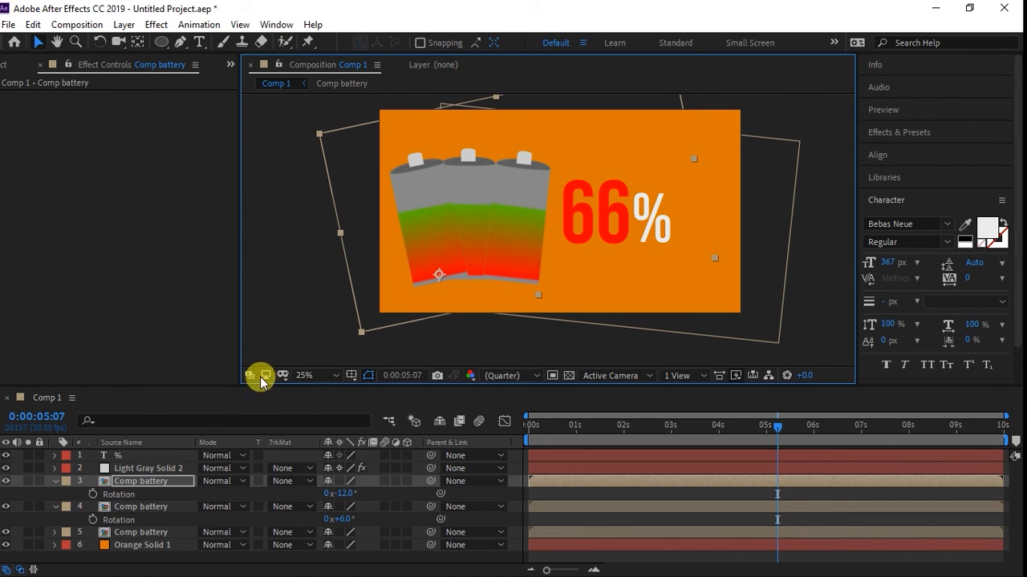
Pre-compose the % text and the Light Gray Solid 2 counter layer together, keeping the default name Pre-comp 1
left_click(154, 468)
left_click(130, 455, "shift")
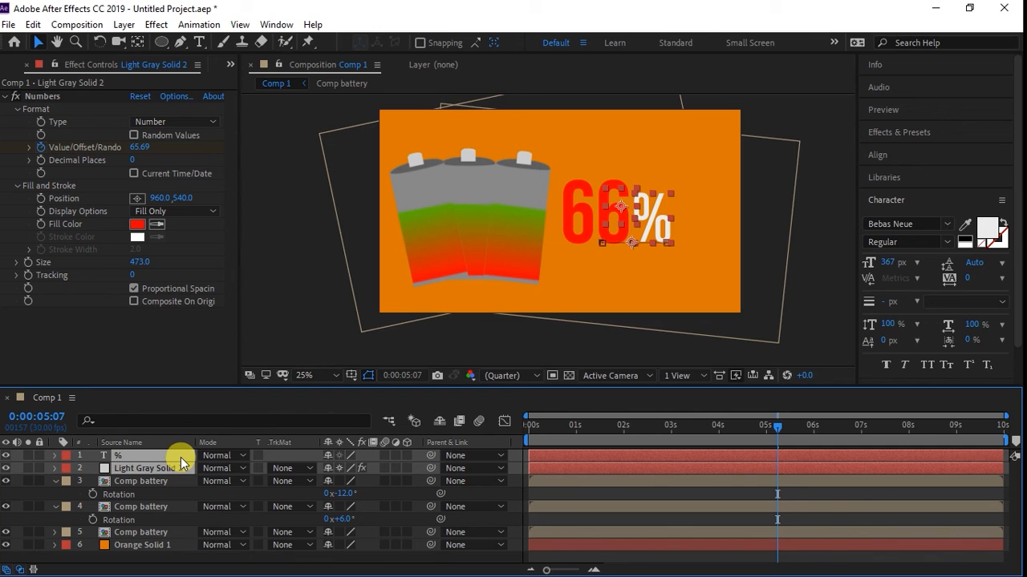
key("super")
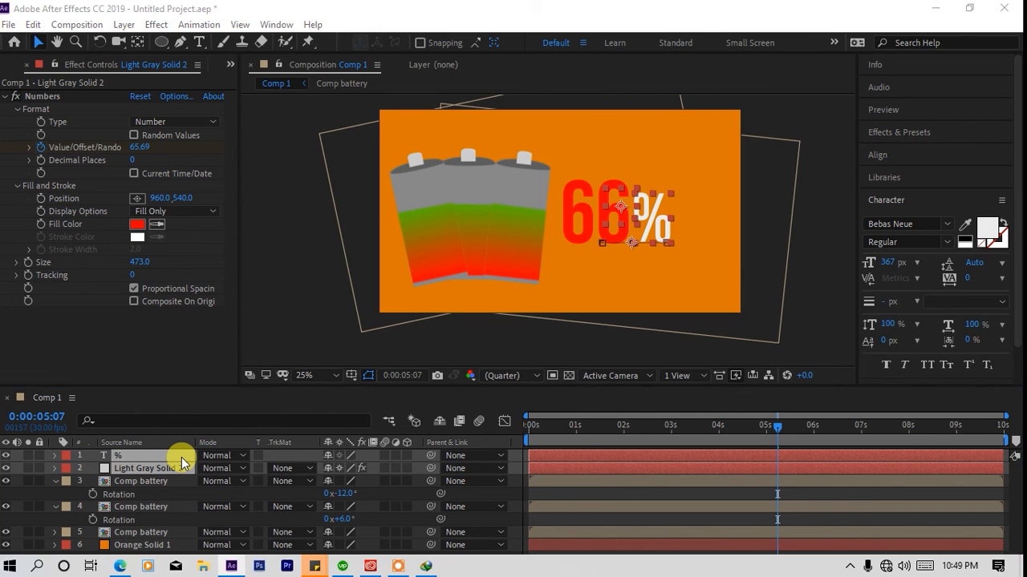
left_click(400, 566)
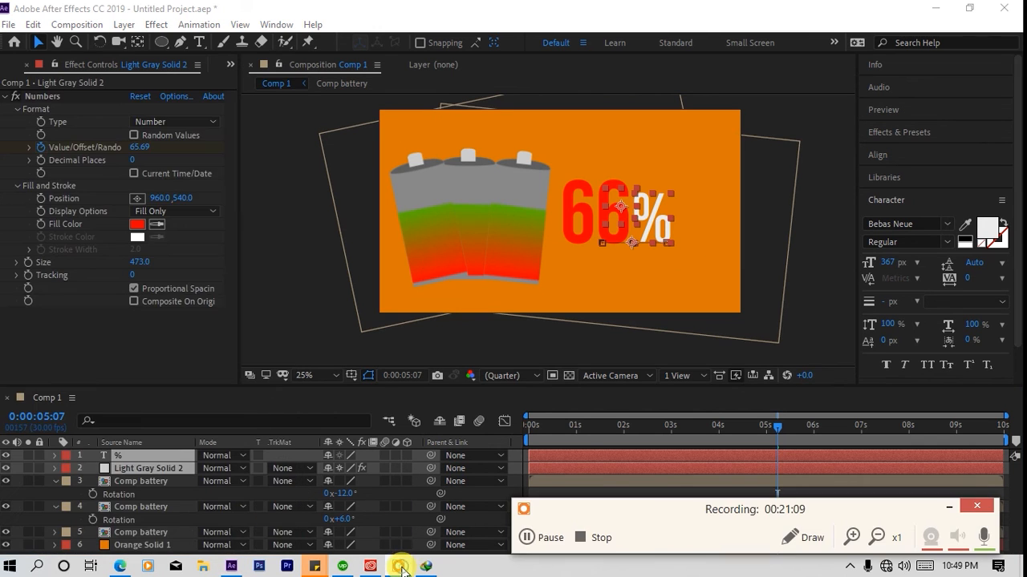
left_click_drag(537, 509, 488, 478)
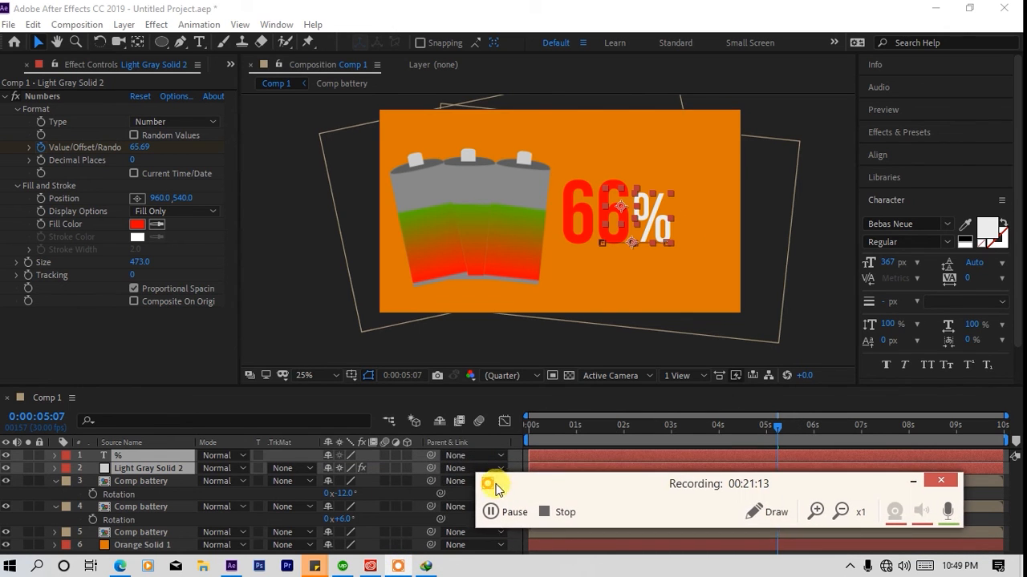
right_click(149, 456)
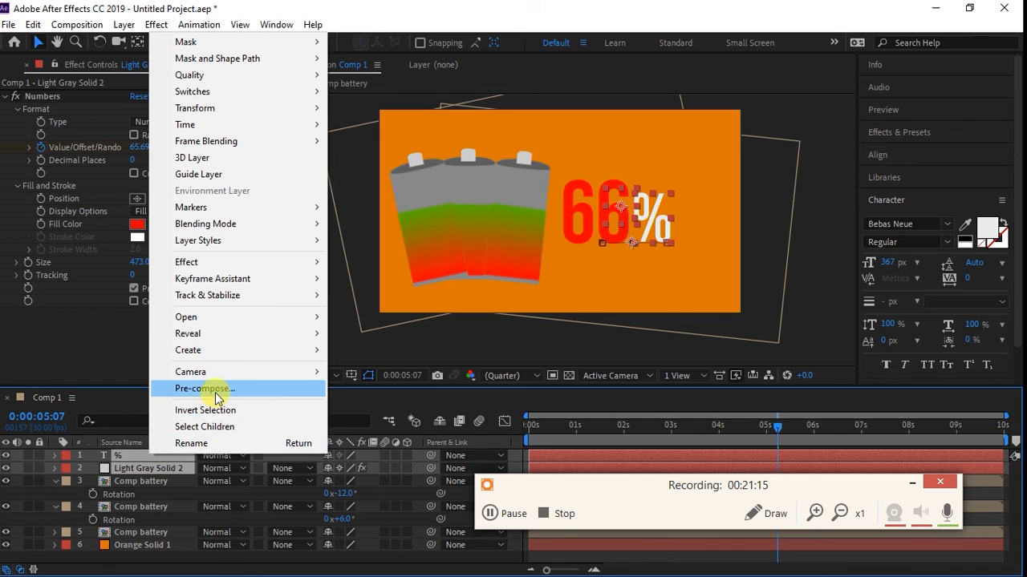
left_click(207, 389)
left_click(545, 393)
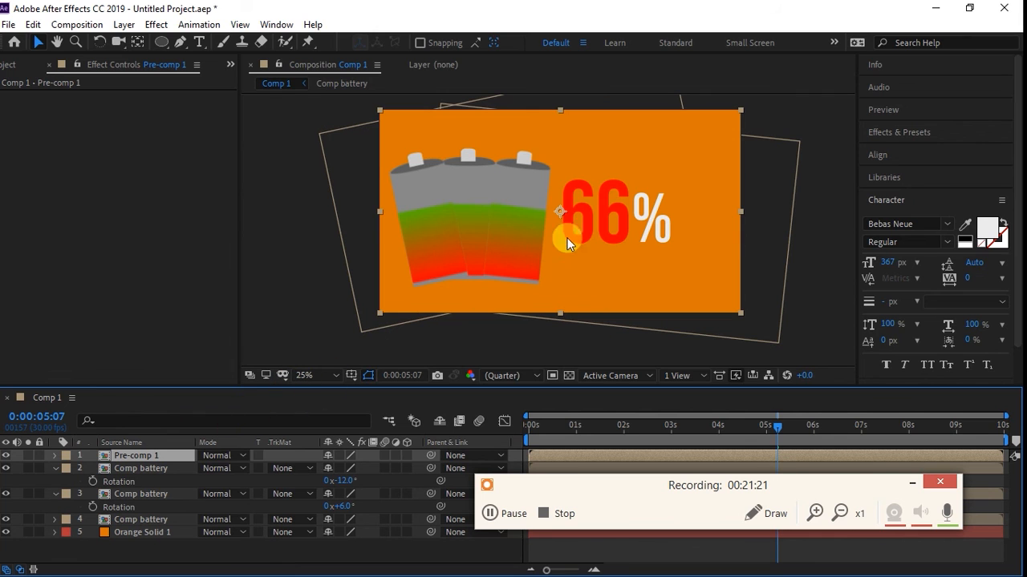
left_click_drag(586, 218, 438, 255)
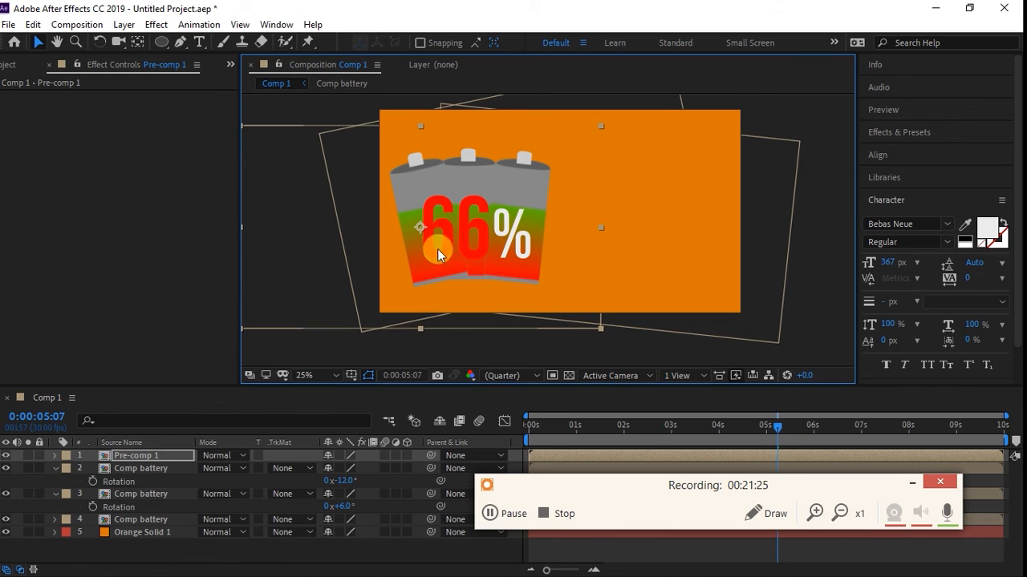
left_click_drag(558, 426, 939, 320)
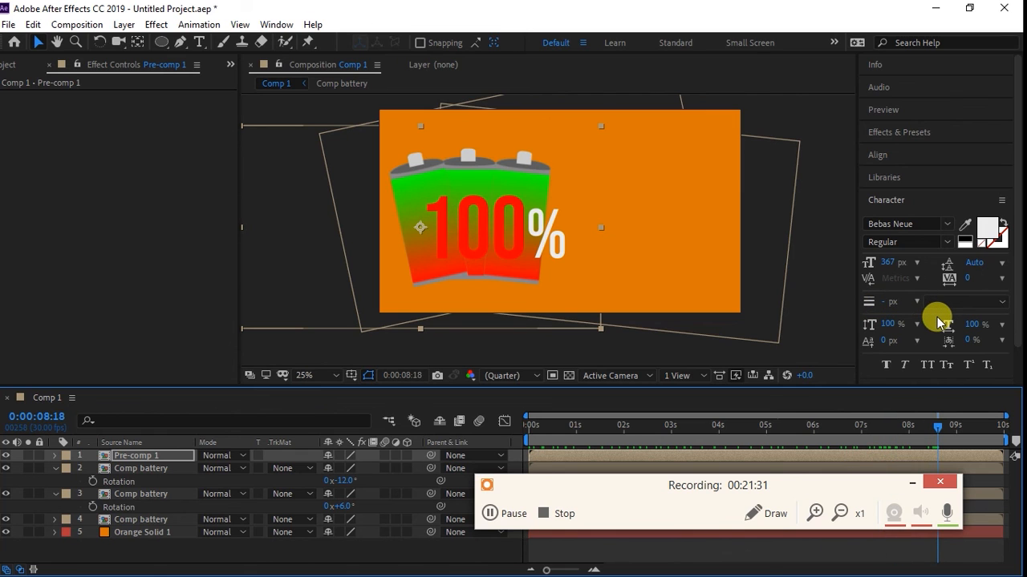
key("ctrl+z")
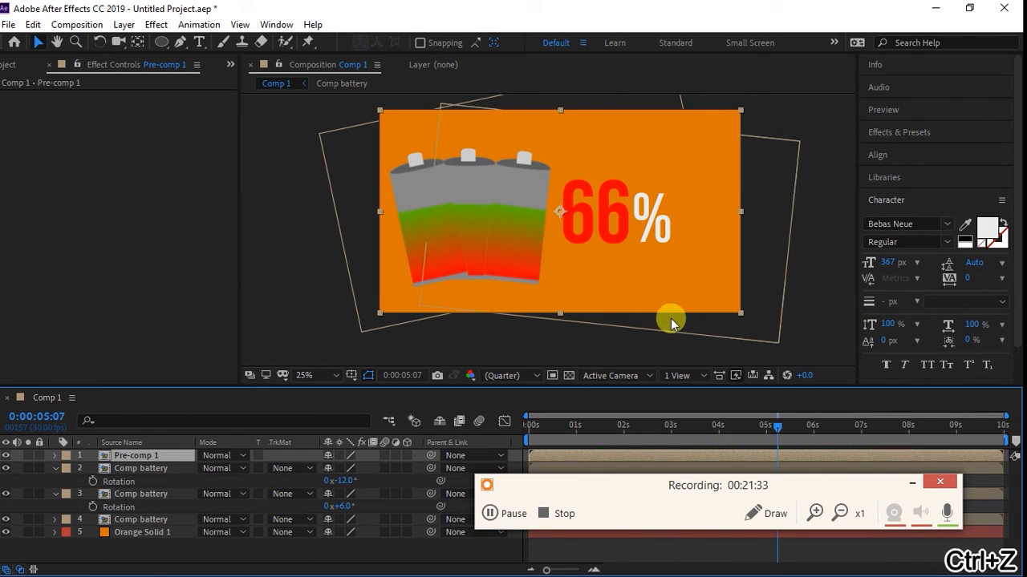
Apply a Drop Shadow effect to the left battery layer with distance 30 and softness 74
left_click_drag(549, 426, 766, 426)
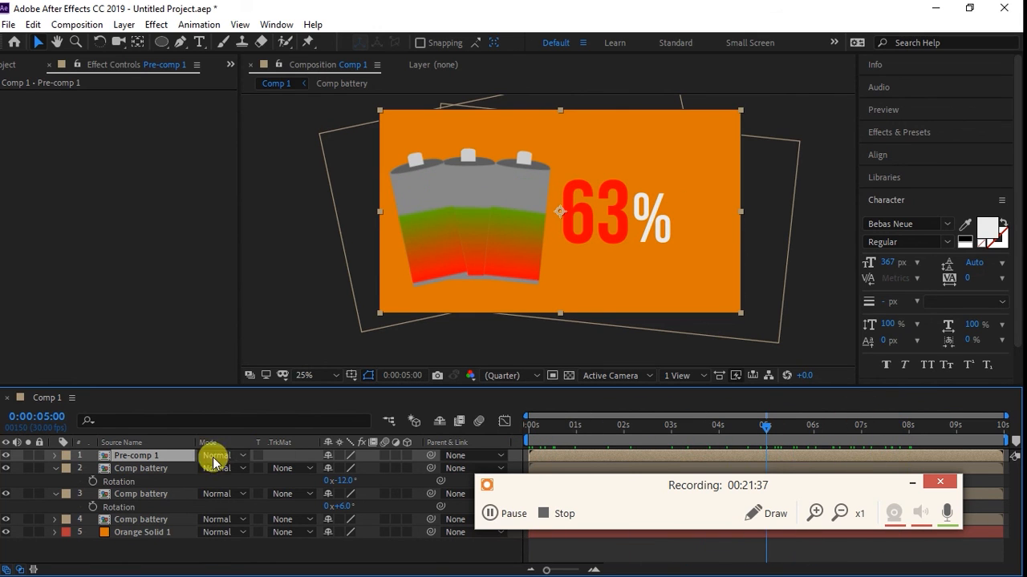
left_click(151, 468)
left_click(6, 469)
left_click(6, 469)
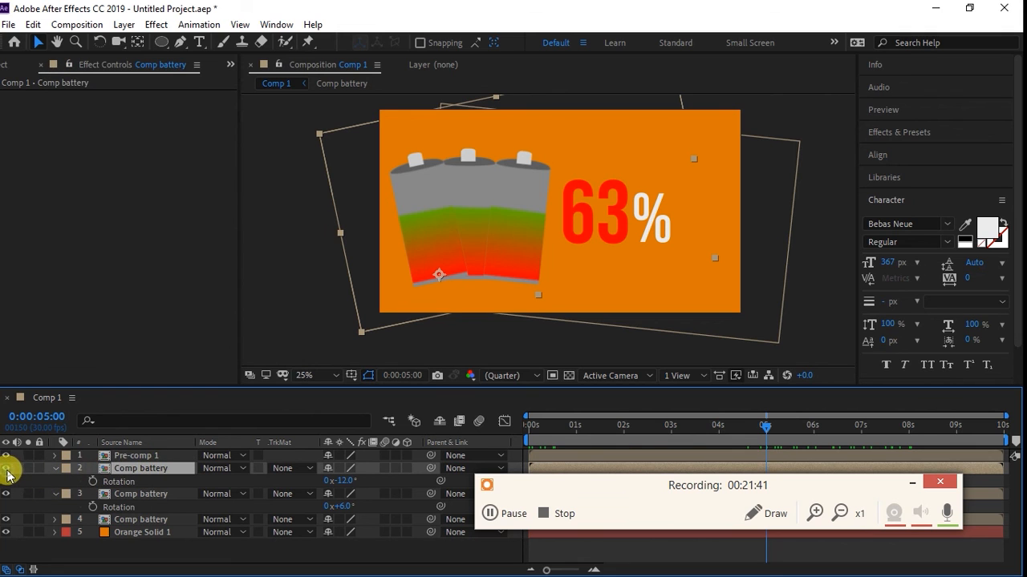
left_click(157, 24)
left_click(157, 25)
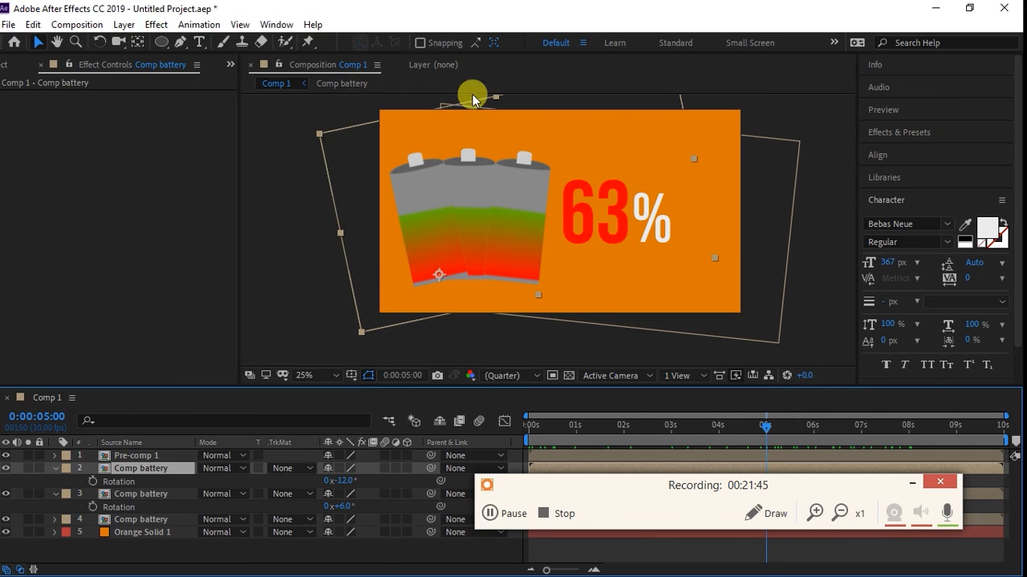
left_click(902, 129)
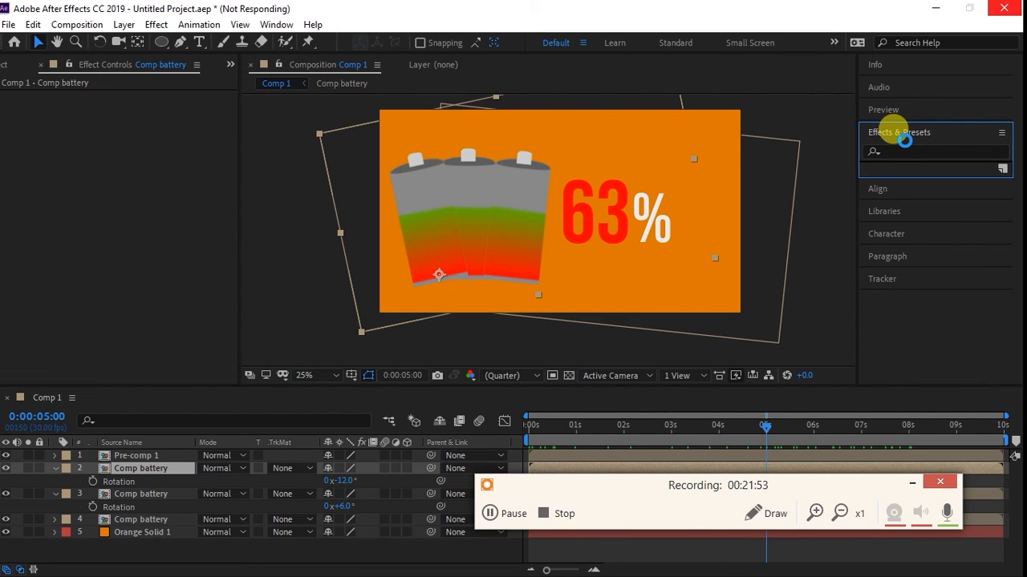
left_click(904, 150)
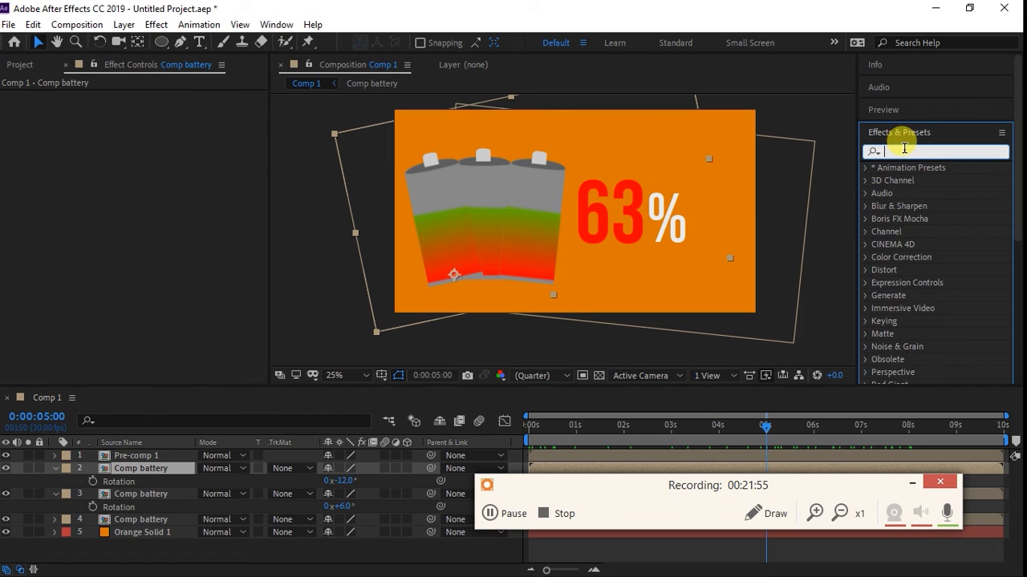
type("dro")
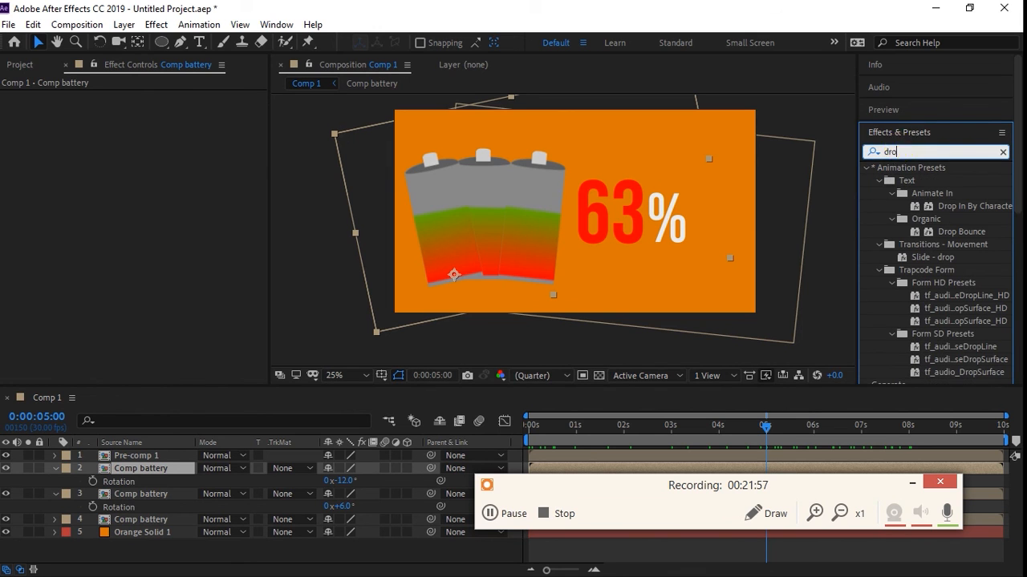
type("p sh")
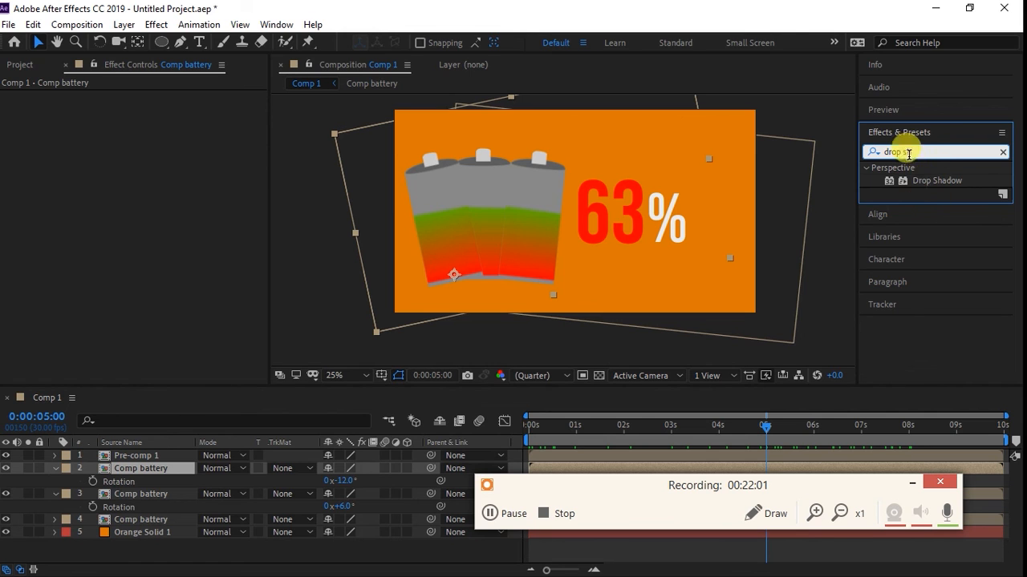
left_click_drag(926, 186, 168, 468)
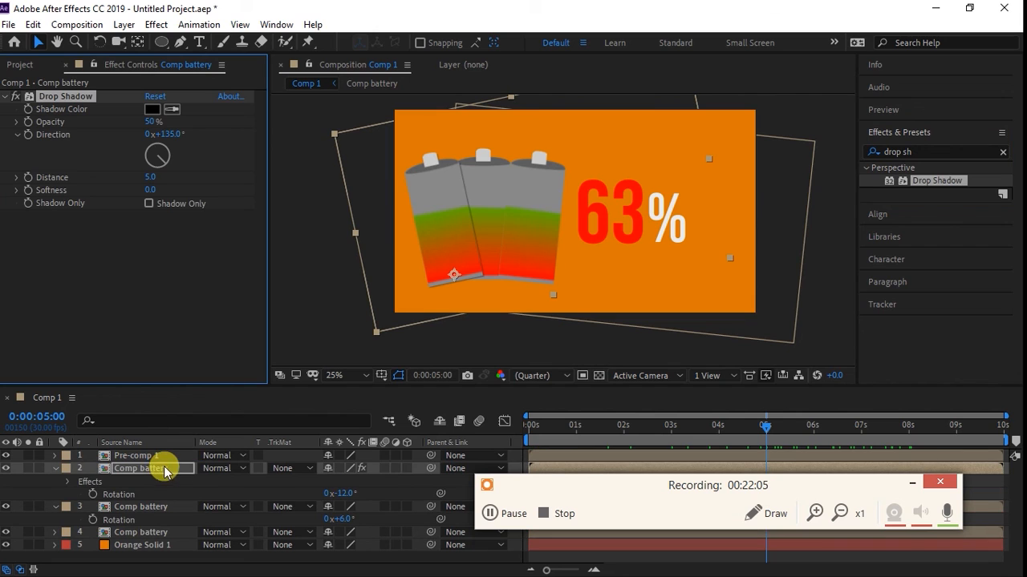
left_click(151, 178)
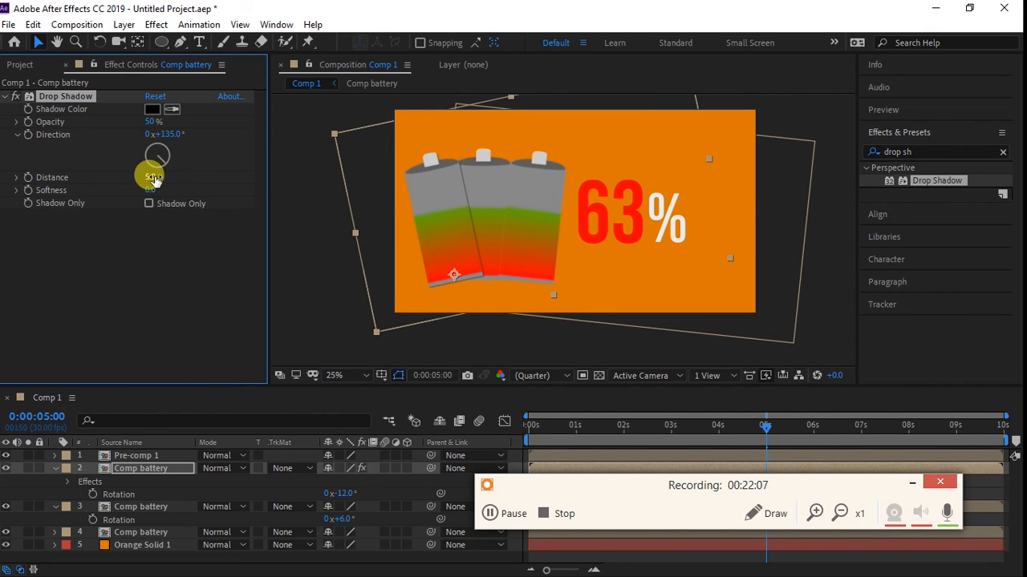
left_click_drag(151, 176, 212, 187)
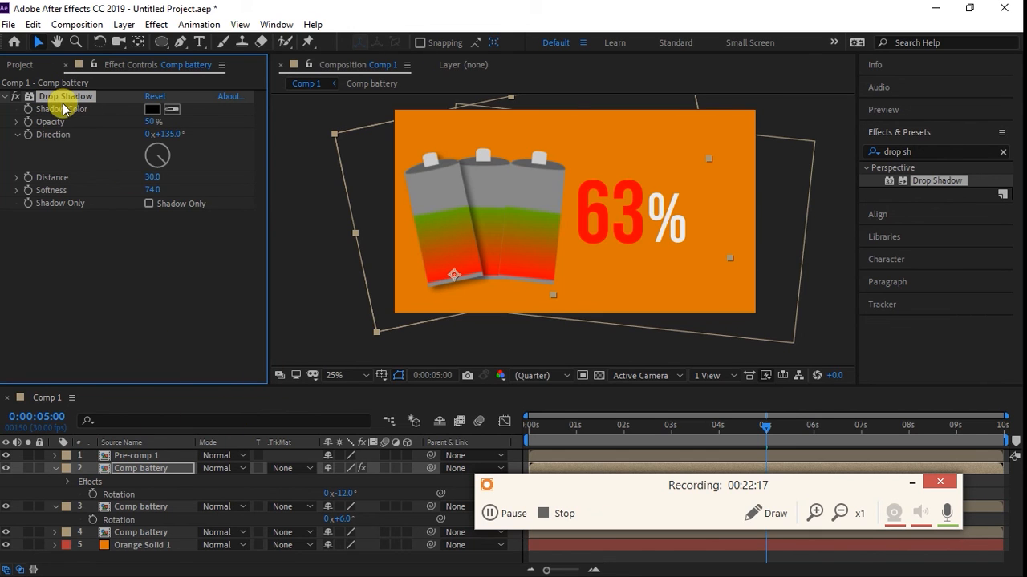
Copy the left battery's Drop Shadow effect onto the right battery layer
key("ctrl+c")
left_click(144, 506)
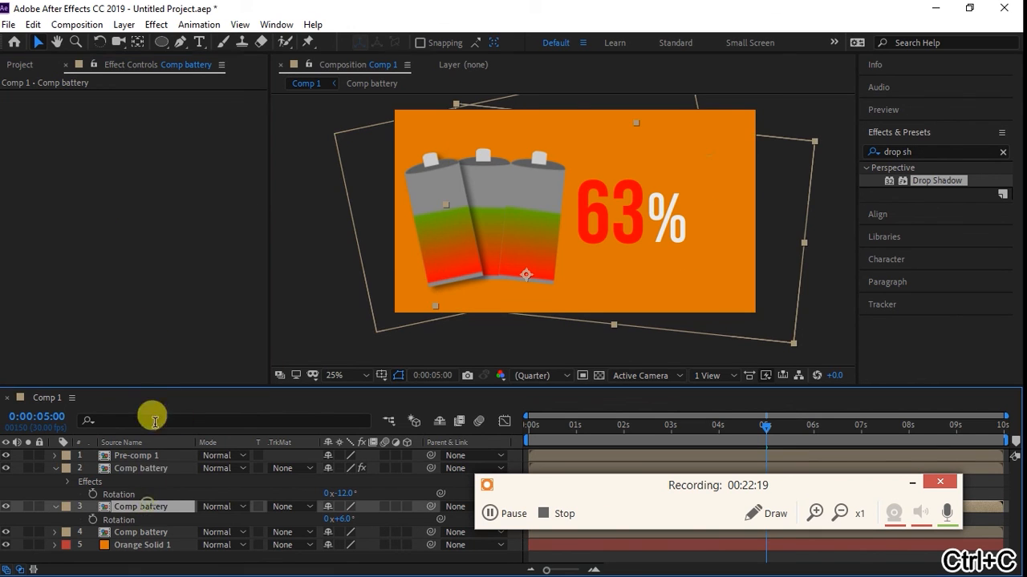
left_click(166, 292)
key("ctrl+v")
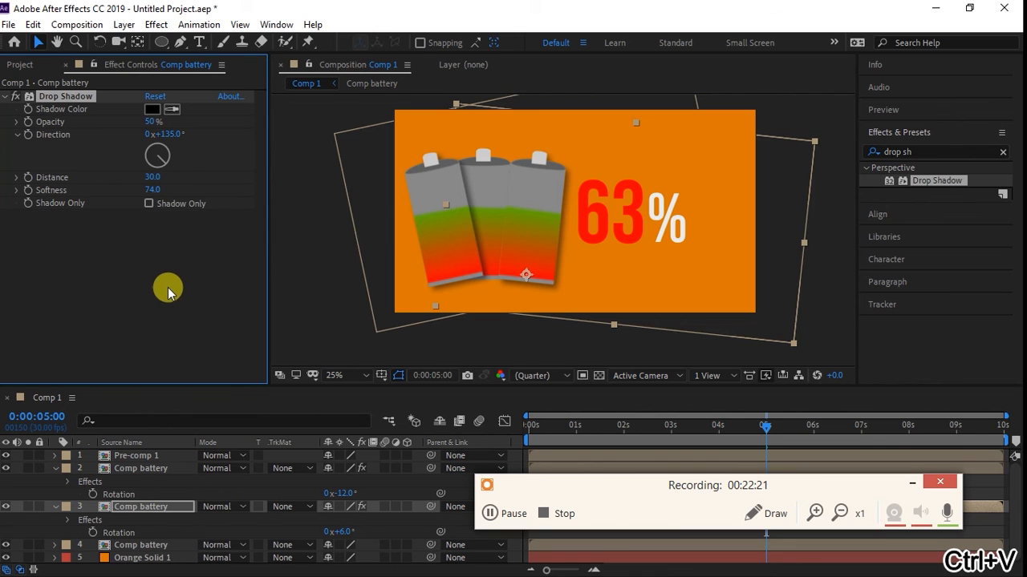
Paste the Drop Shadow effect onto the middle battery layer and set its direction to 65°
left_click(131, 544)
left_click(124, 325)
key("ctrl+v")
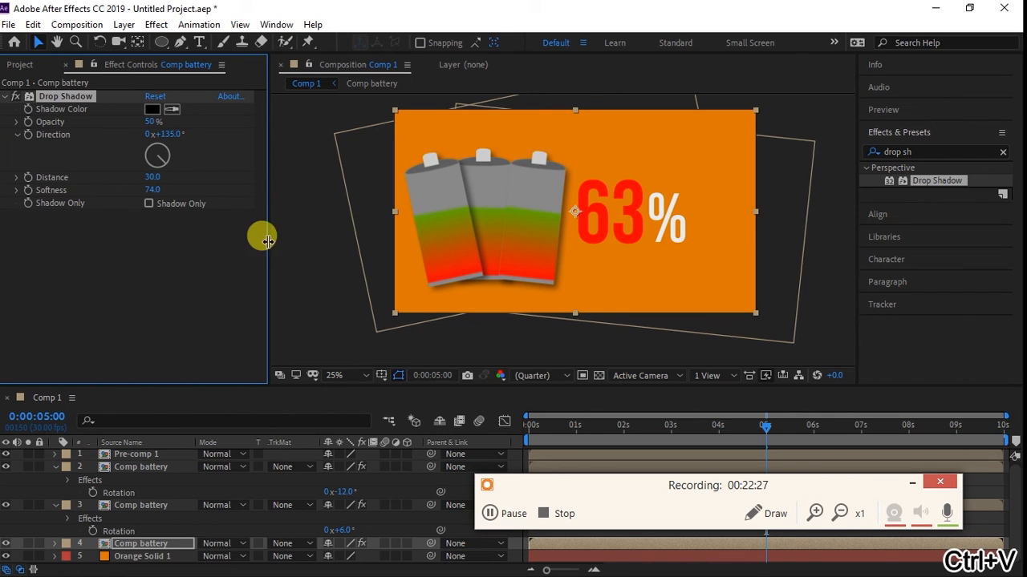
left_click_drag(160, 152, 169, 154)
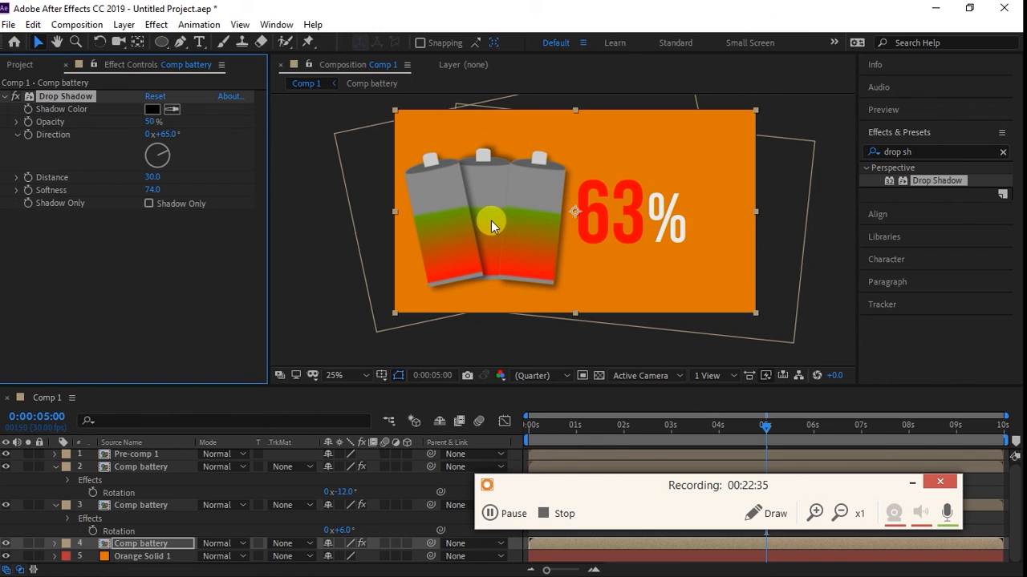
Preview the battery fill, shadows and percentage counter by scrubbing through the composition to 0:00:09:28
left_click_drag(549, 426, 713, 440)
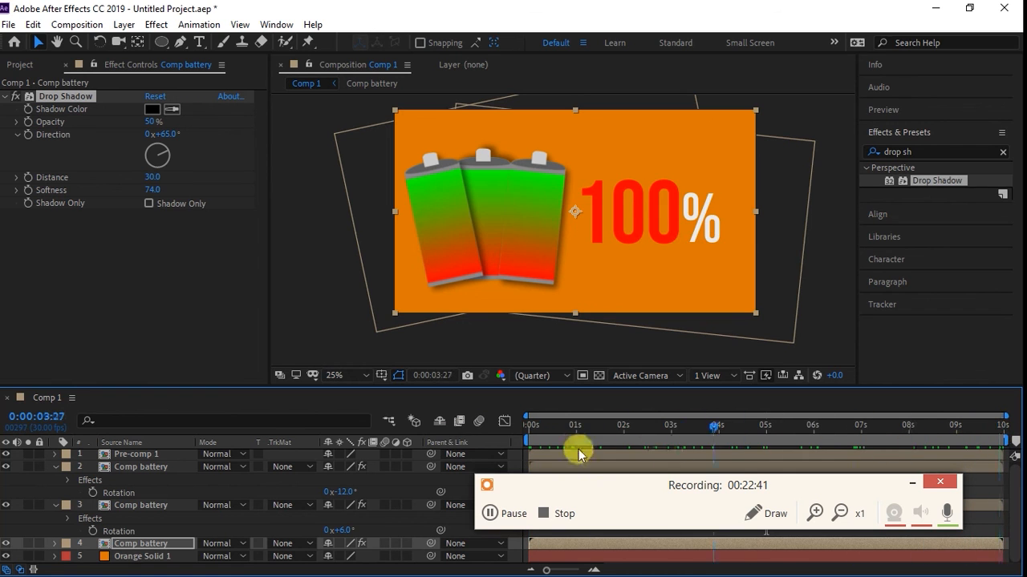
left_click_drag(579, 454, 738, 455)
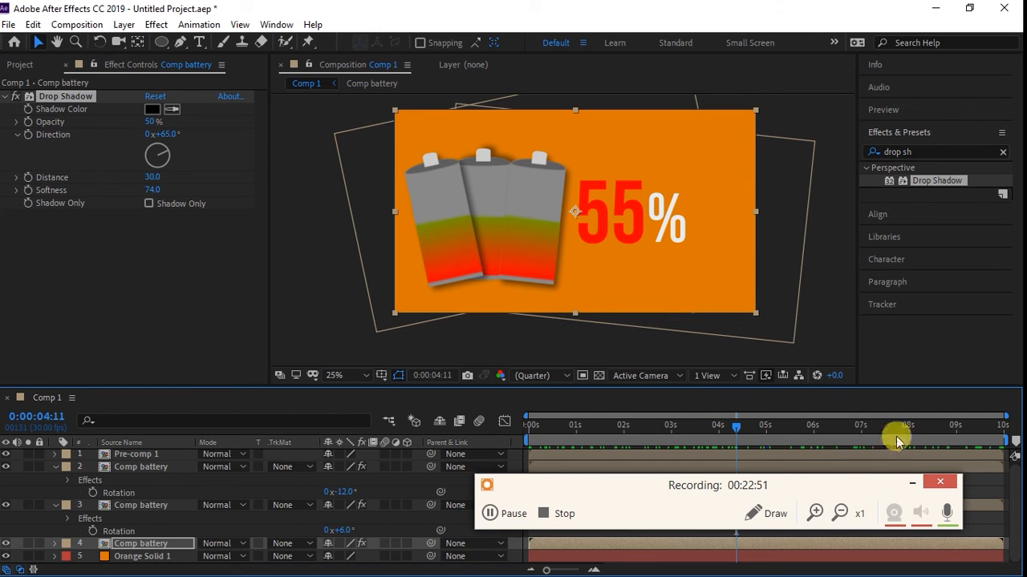
left_click_drag(561, 427, 531, 485)
left_click_drag(624, 497, 1000, 478)
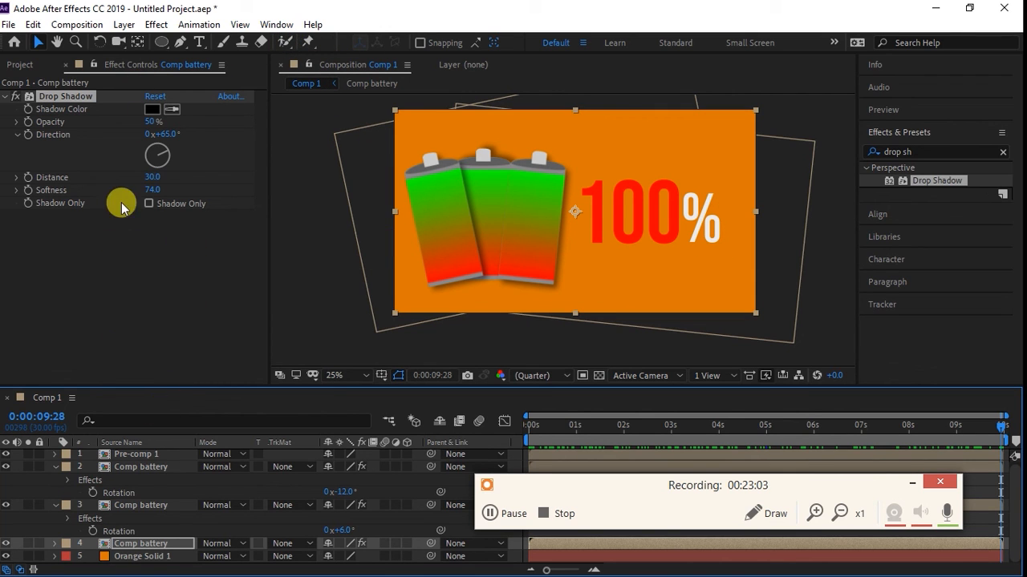
Send Comp 1 to the Adobe Media Encoder queue and move the encoder window fully into view
left_click(78, 28)
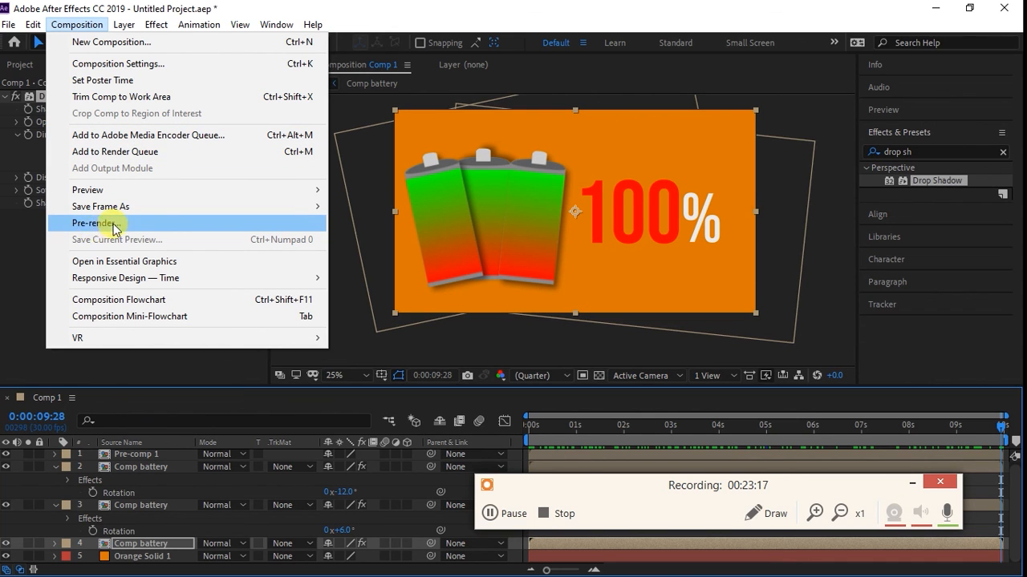
left_click(171, 136)
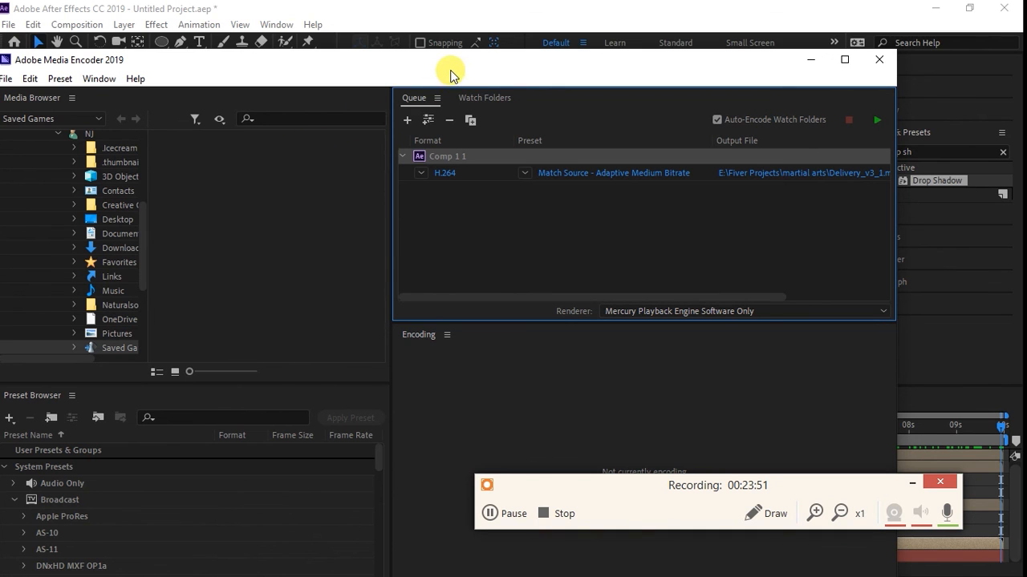
left_click_drag(463, 68, 483, 23)
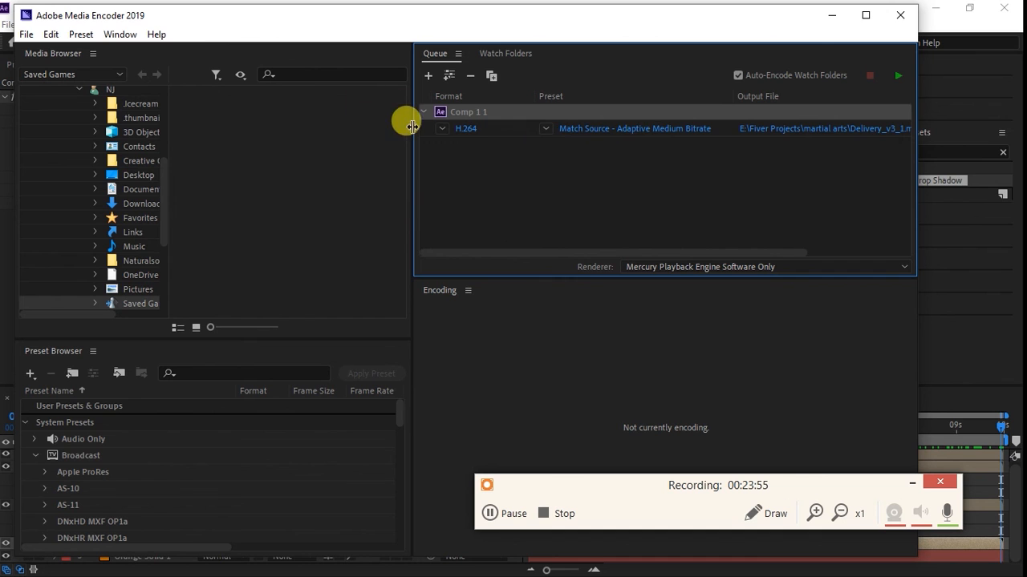
Choose H.264 as the output format for Comp 1 in the encoding queue
left_click(443, 129)
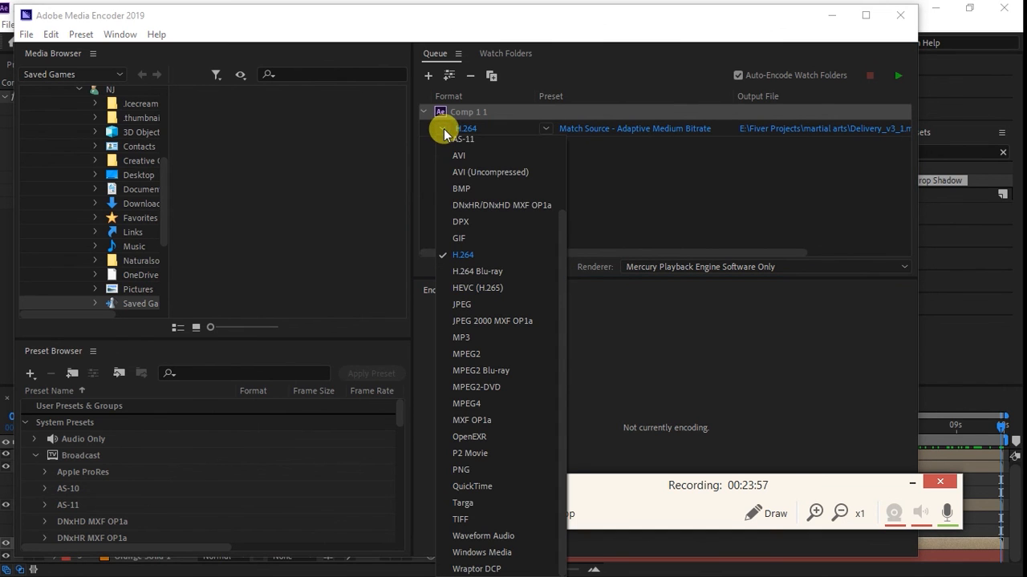
left_click(455, 120)
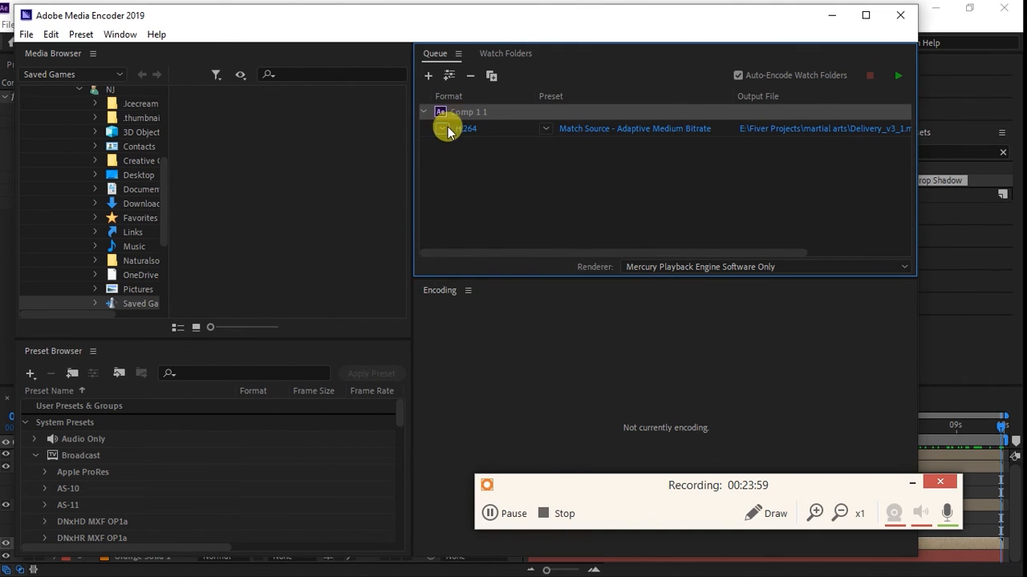
left_click(446, 129)
left_click(474, 243)
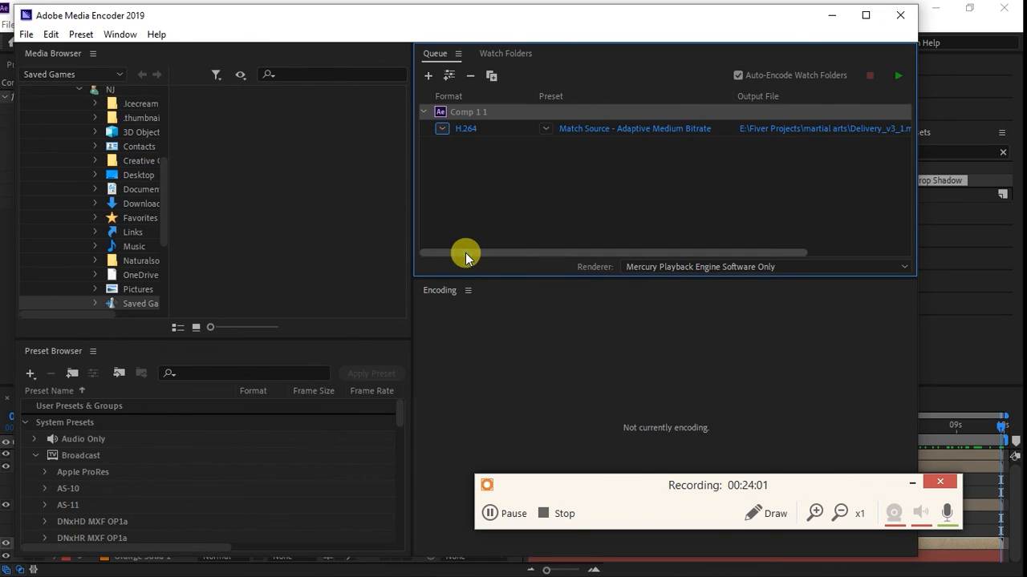